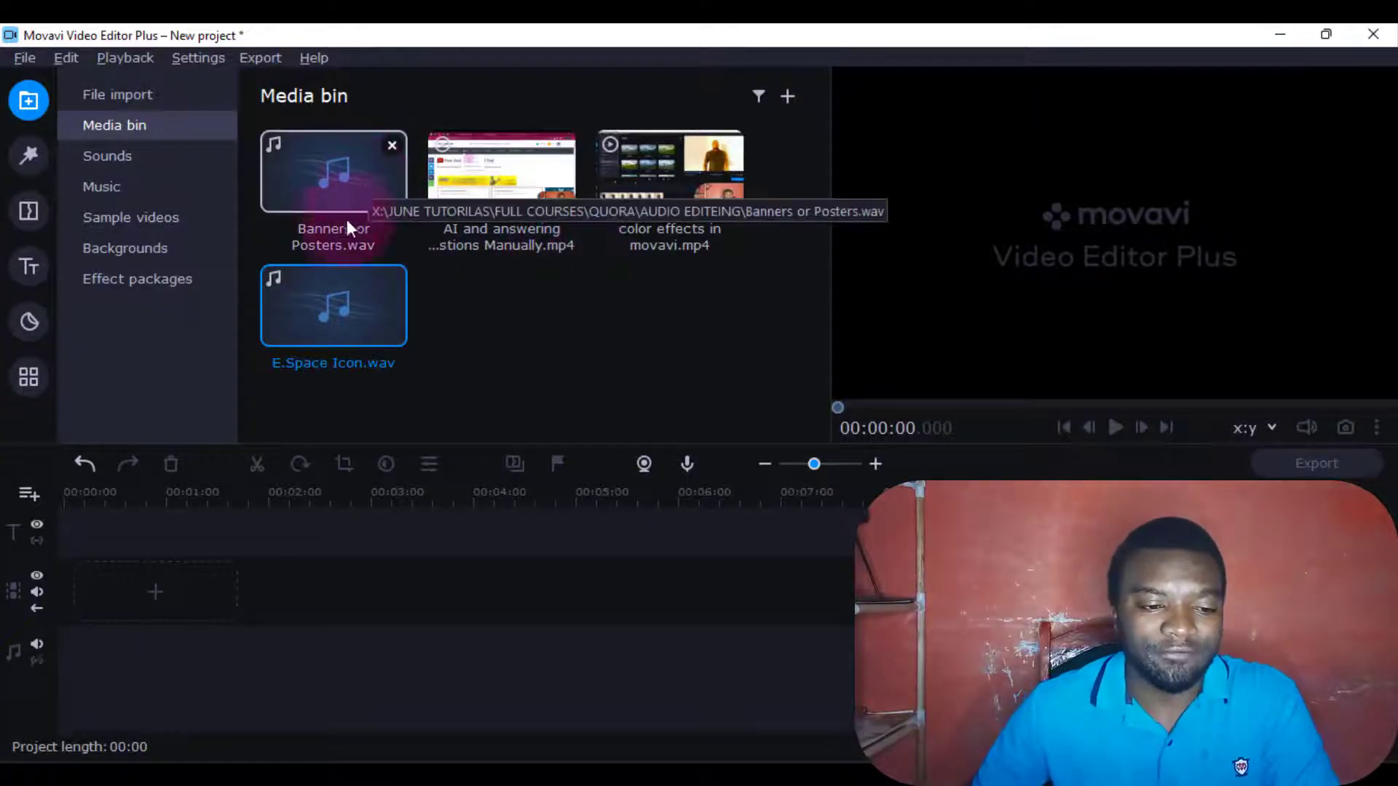
# Add Banners or Posters.wav to the audio track, giving a 07:26 project length
pyautogui.doubleClick(330, 189)
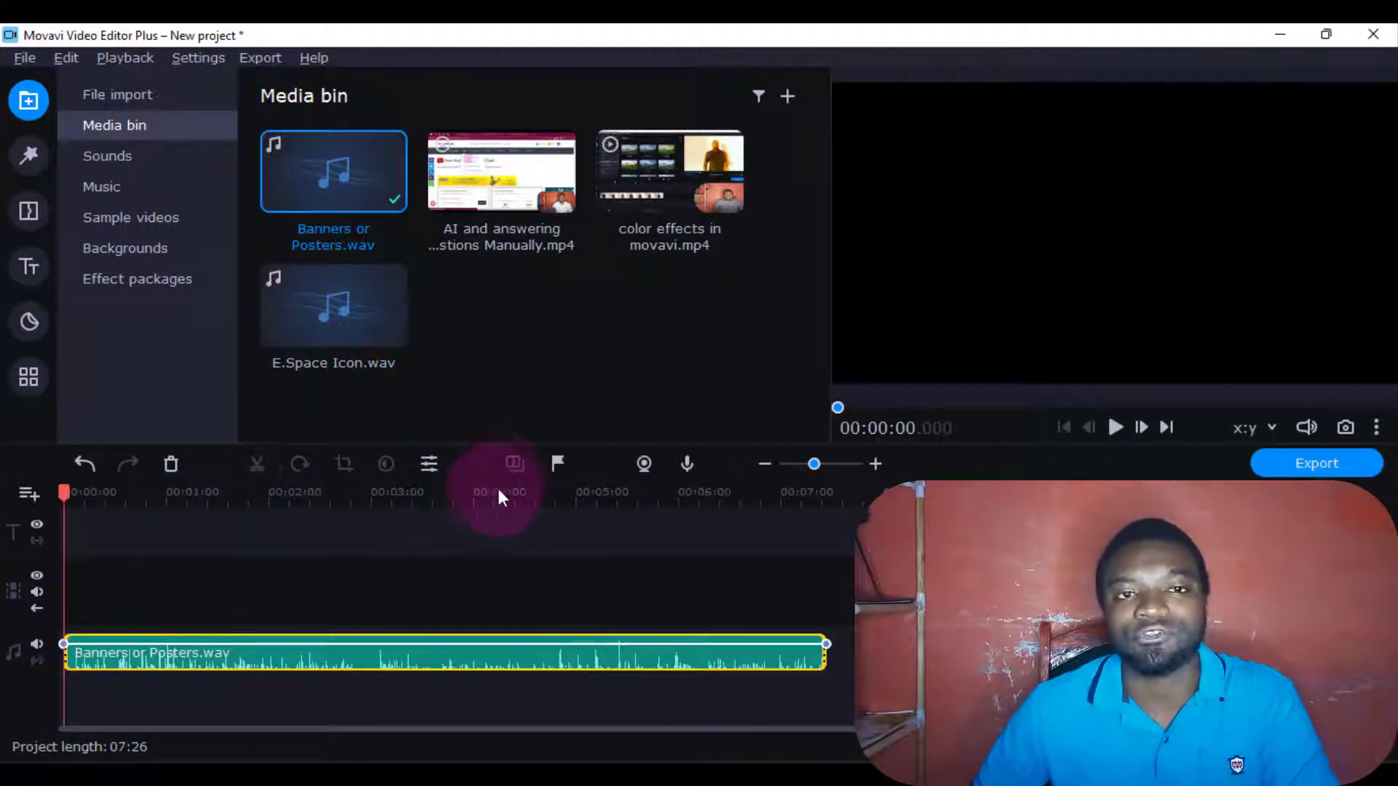
# Show the Sound autocorrect presets under Audio editing and start playing the audio clip
pyautogui.click(32, 380)
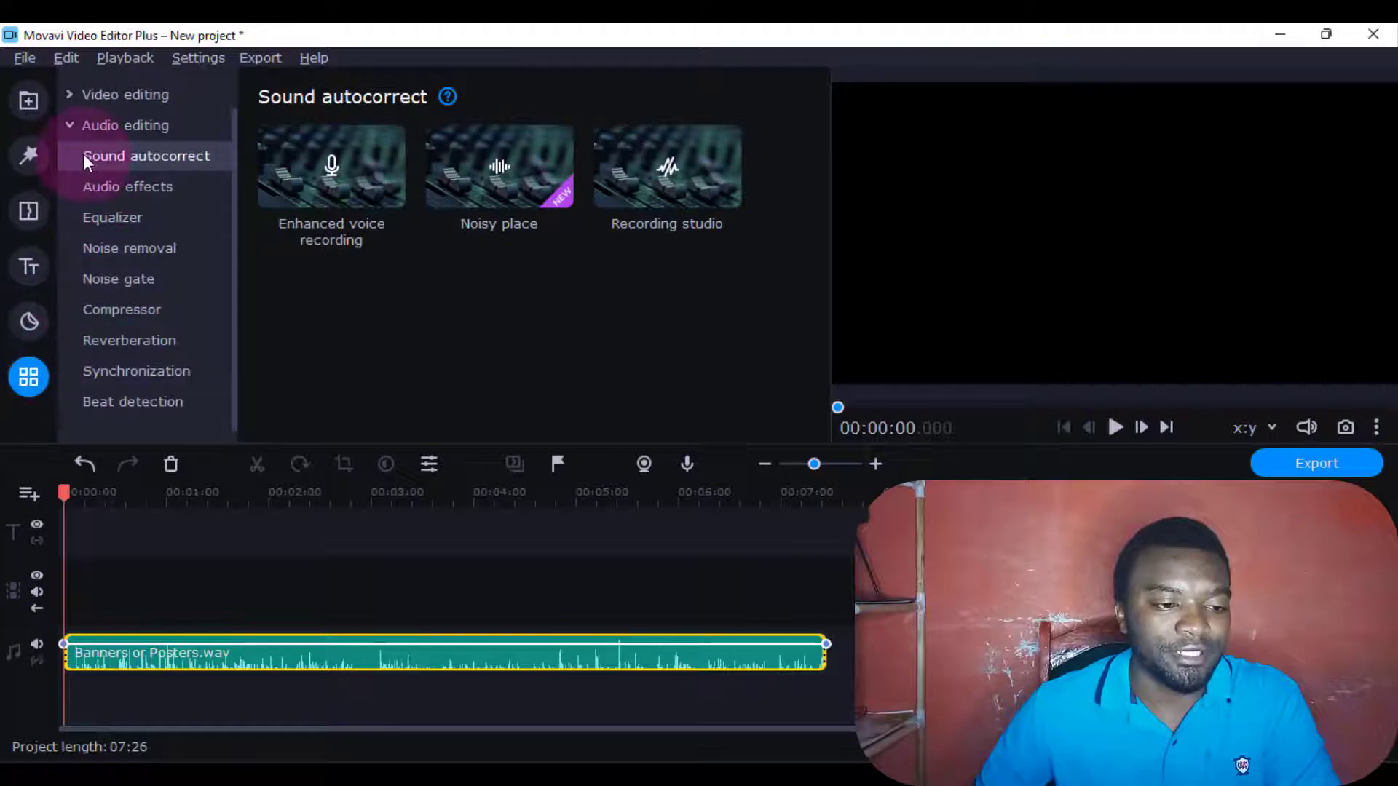
pyautogui.click(76, 127)
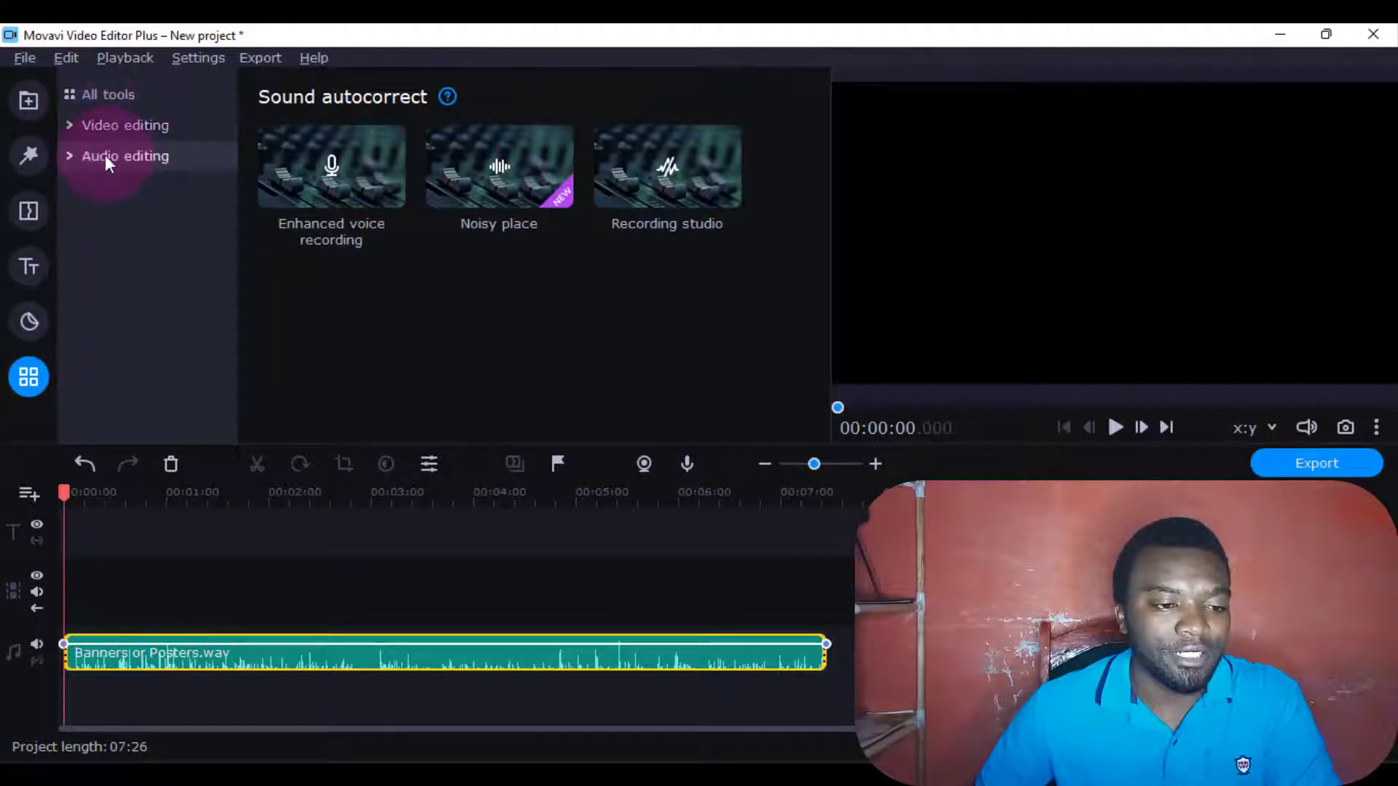
pyautogui.click(85, 157)
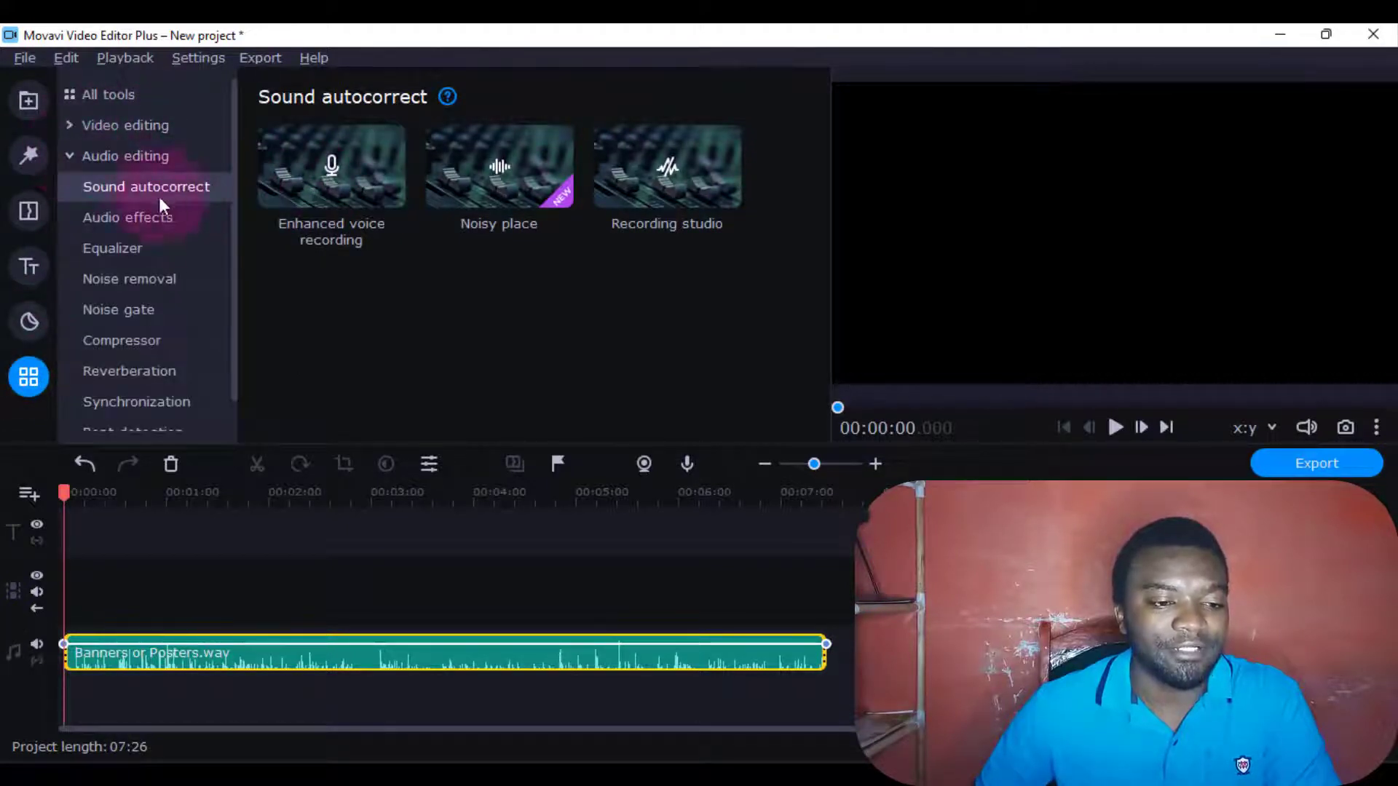
pyautogui.scroll(-1, 154, 307)
pyautogui.scroll(1, 154, 307)
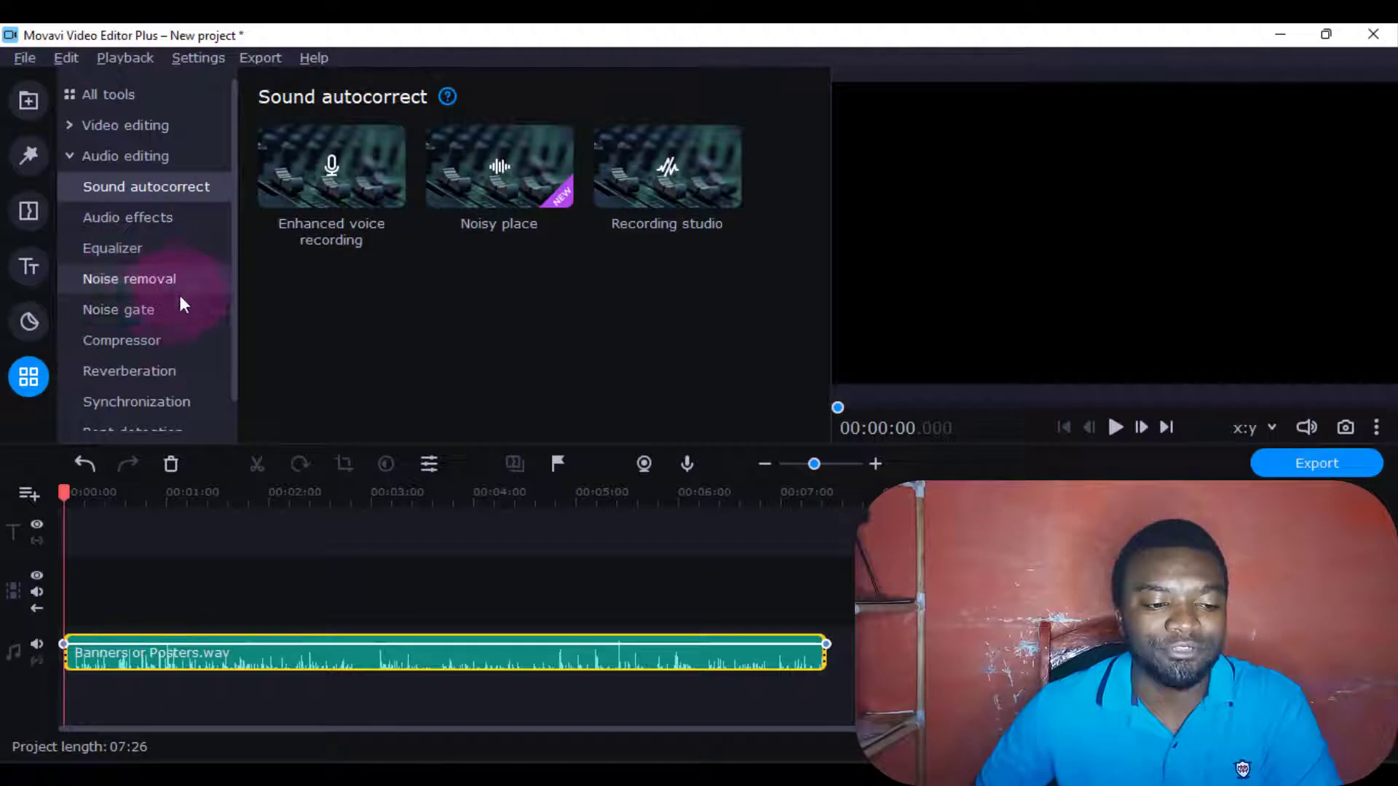
pyautogui.scroll(-1, 138, 366)
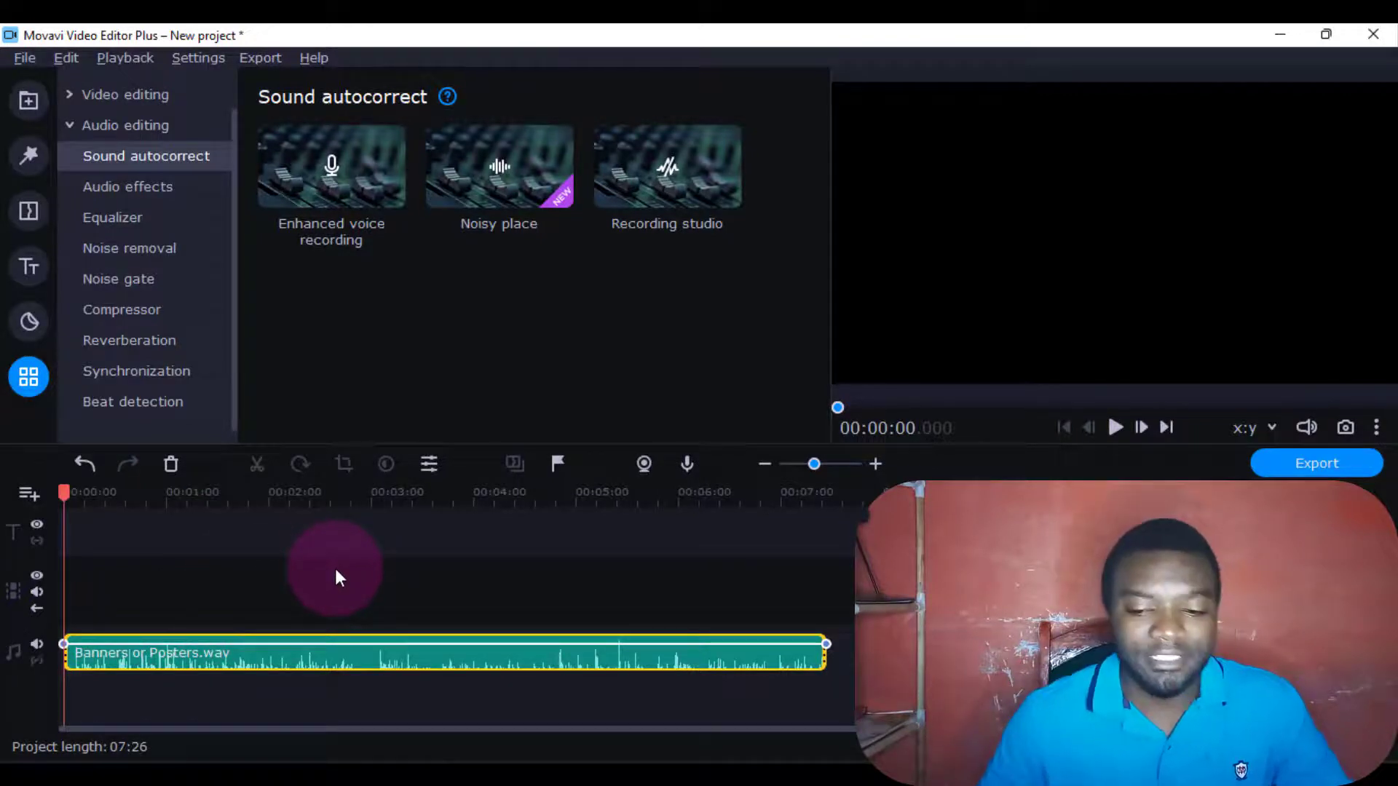
pyautogui.press('space')
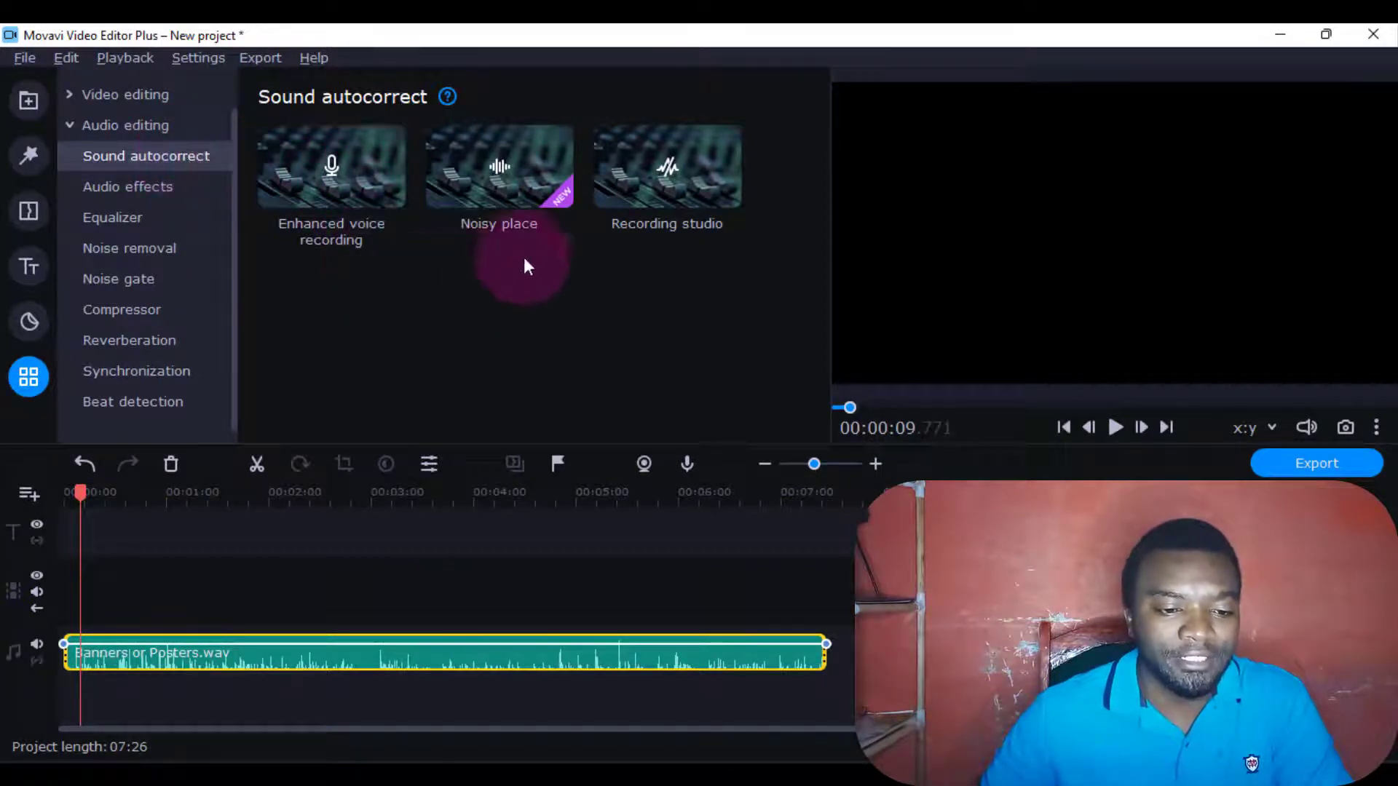
# Compare the Noisy place and Enhanced voice recording presets, then settle on Recording studio
pyautogui.click(501, 173)
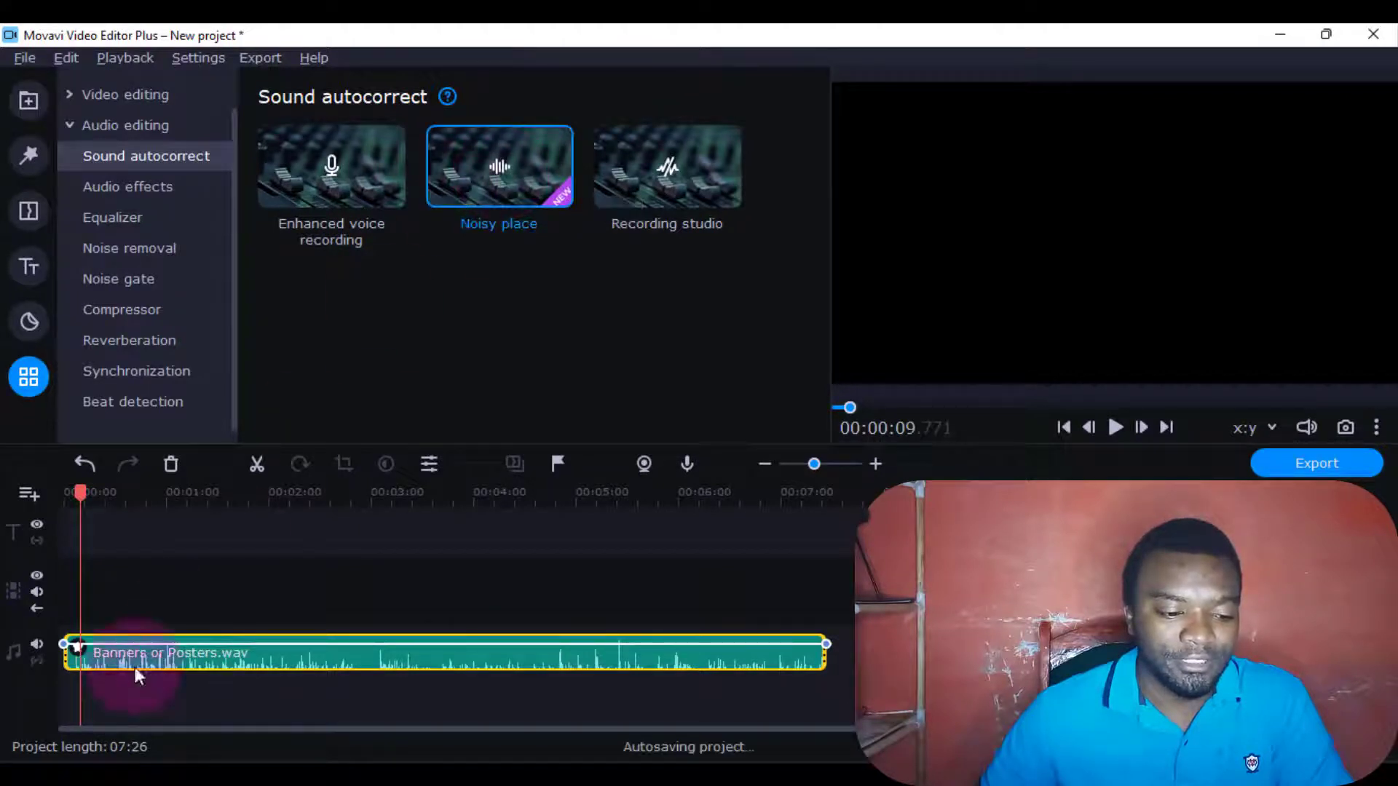
pyautogui.moveTo(84, 510); pyautogui.dragTo(53, 504)
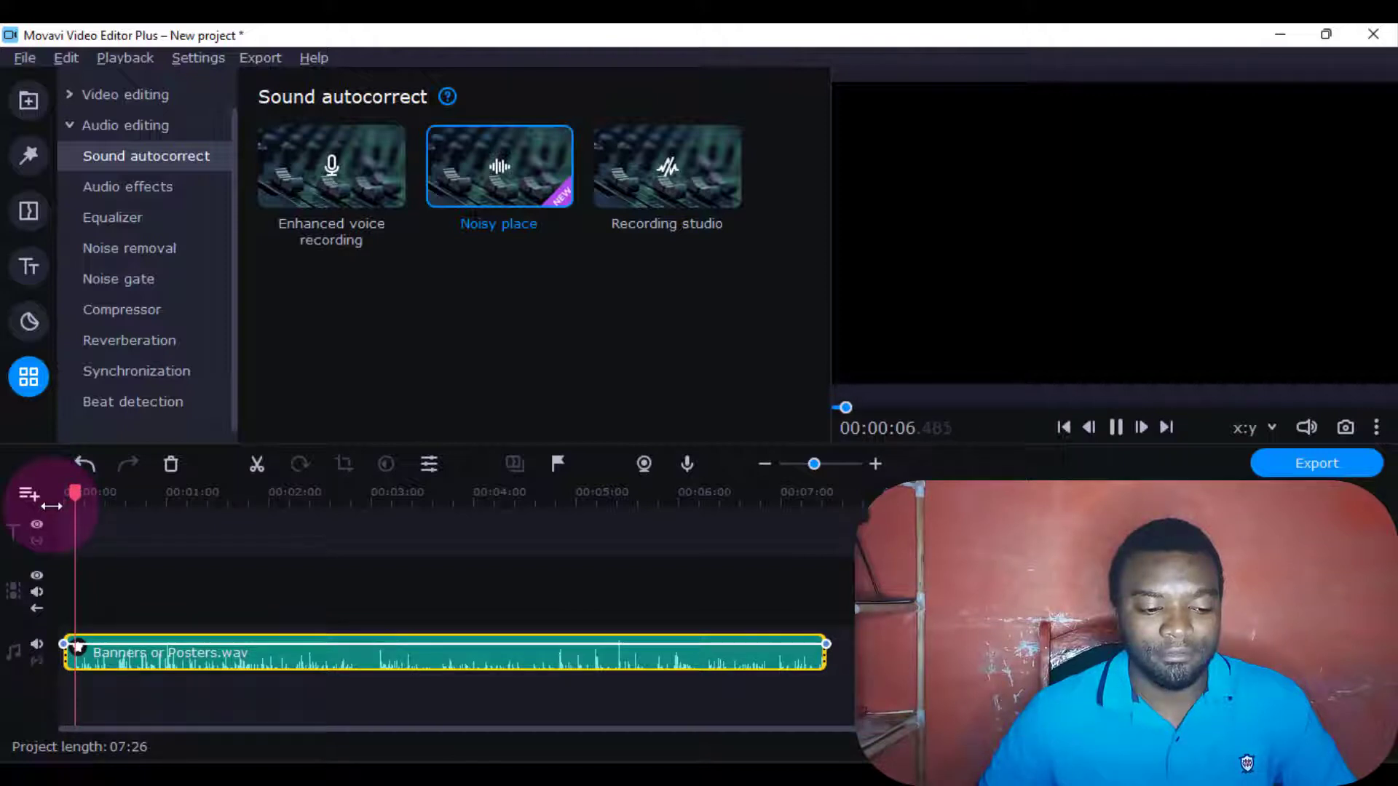
pyautogui.press('space')
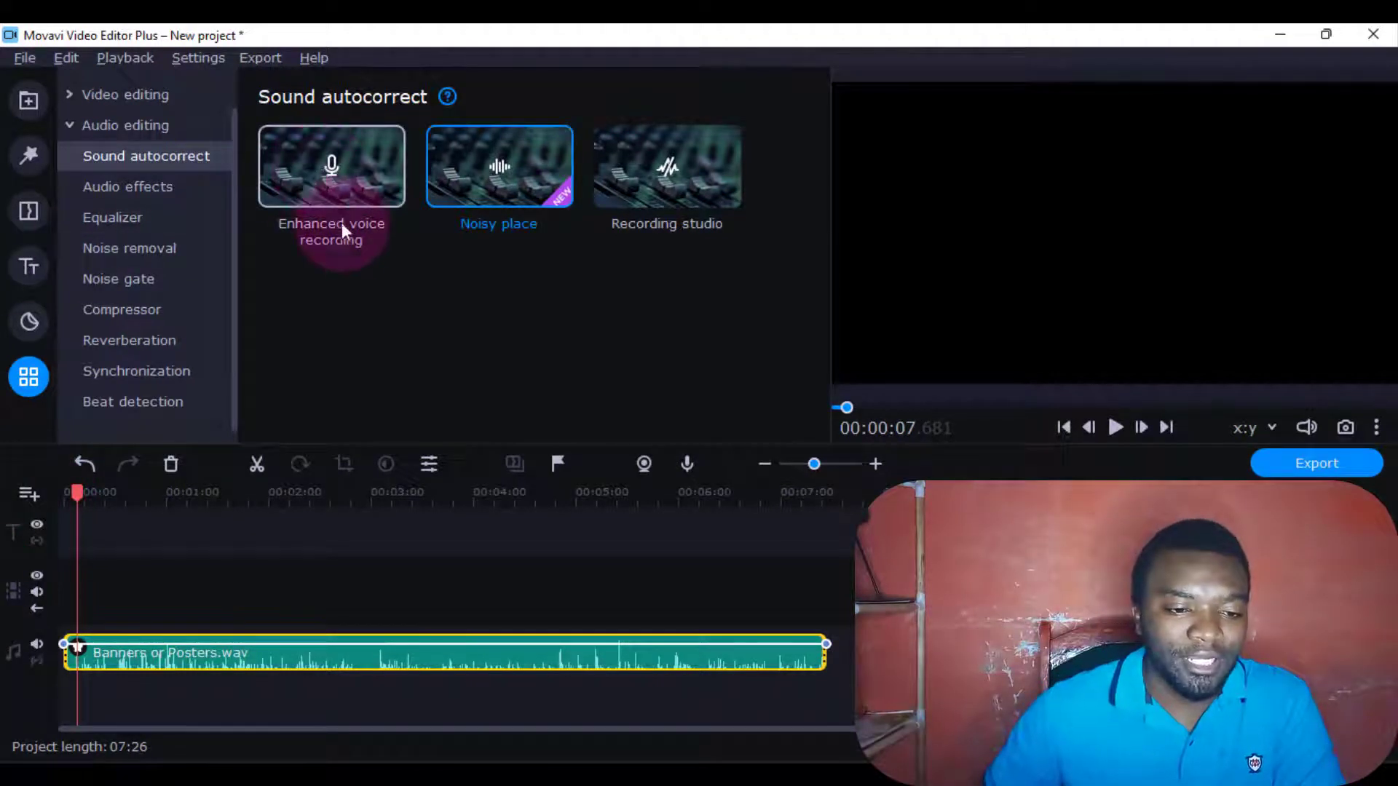
pyautogui.click(352, 171)
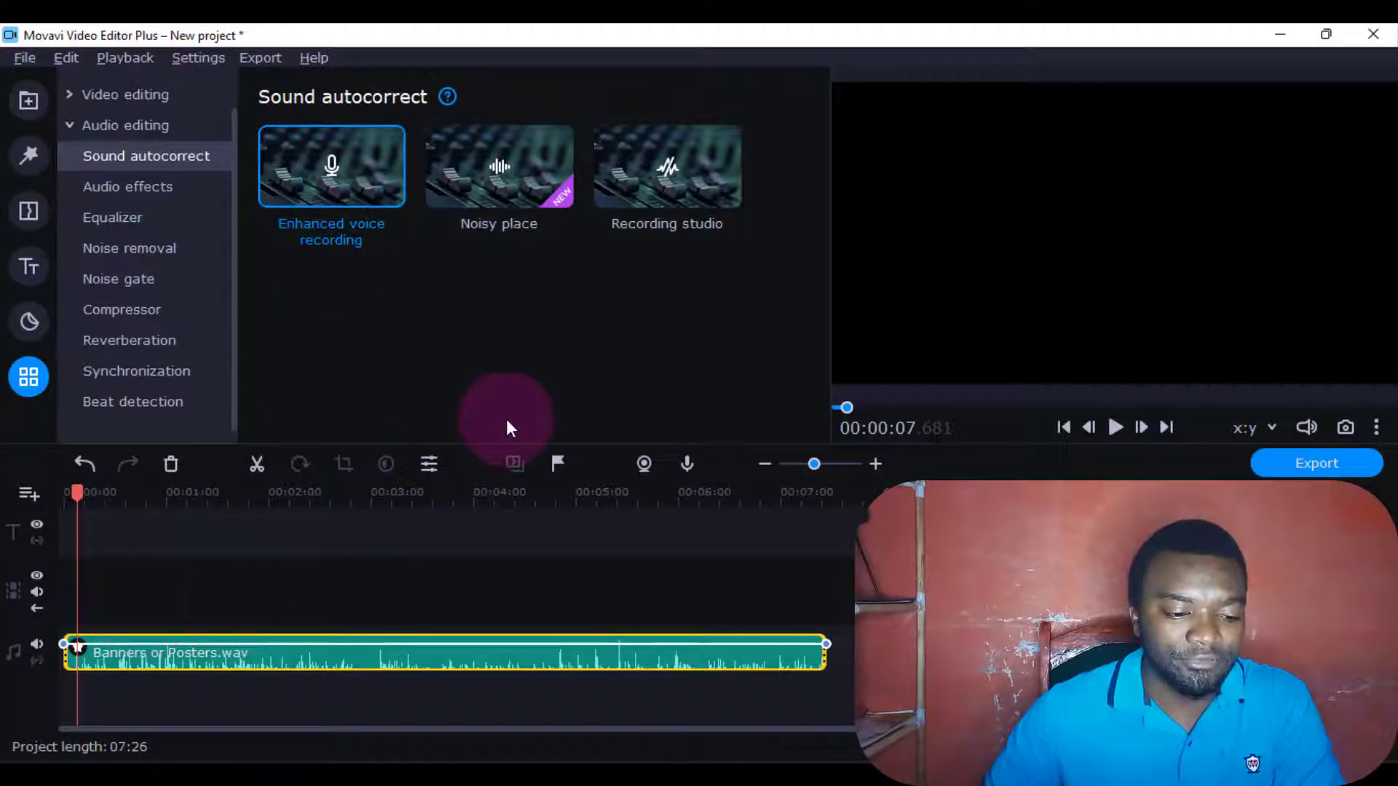
pyautogui.click(670, 166)
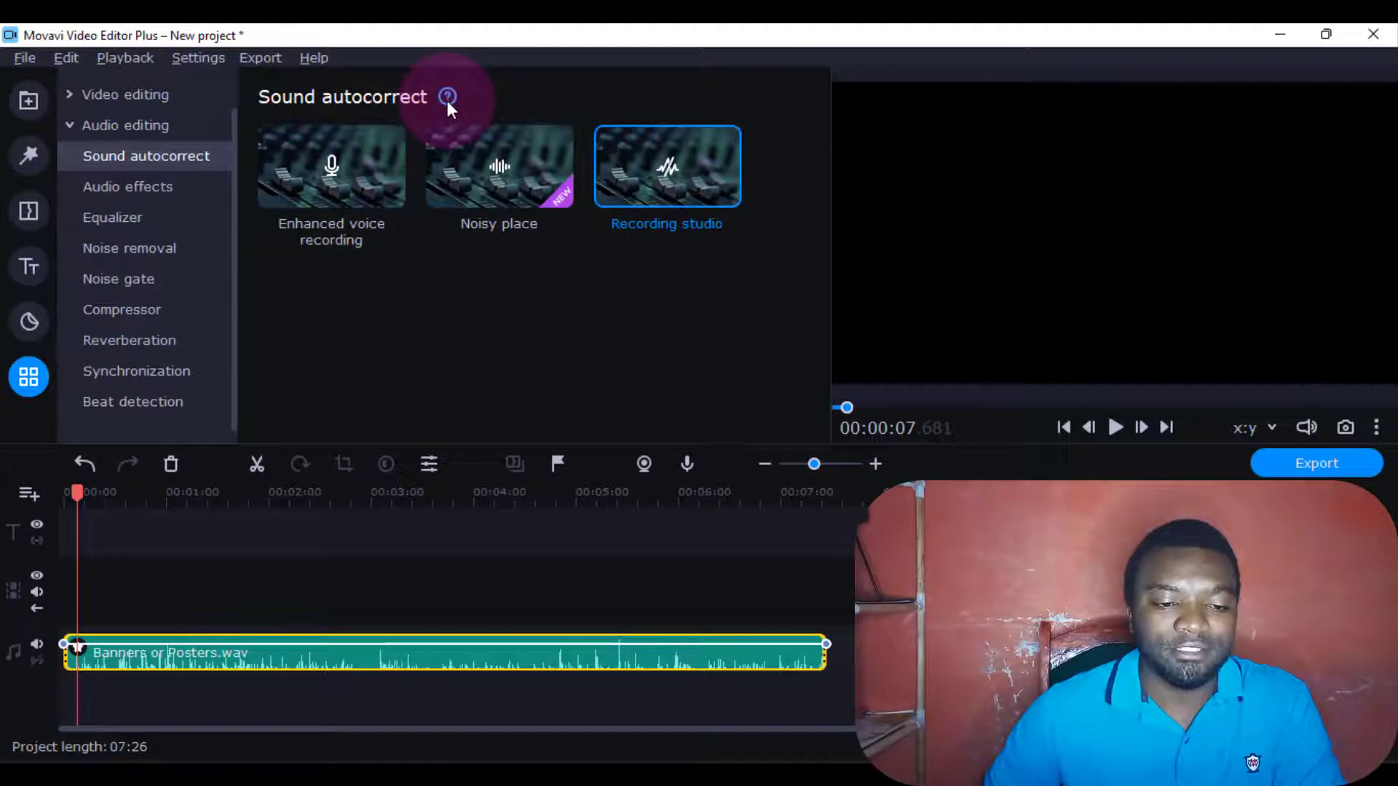
pyautogui.moveTo(447, 101)
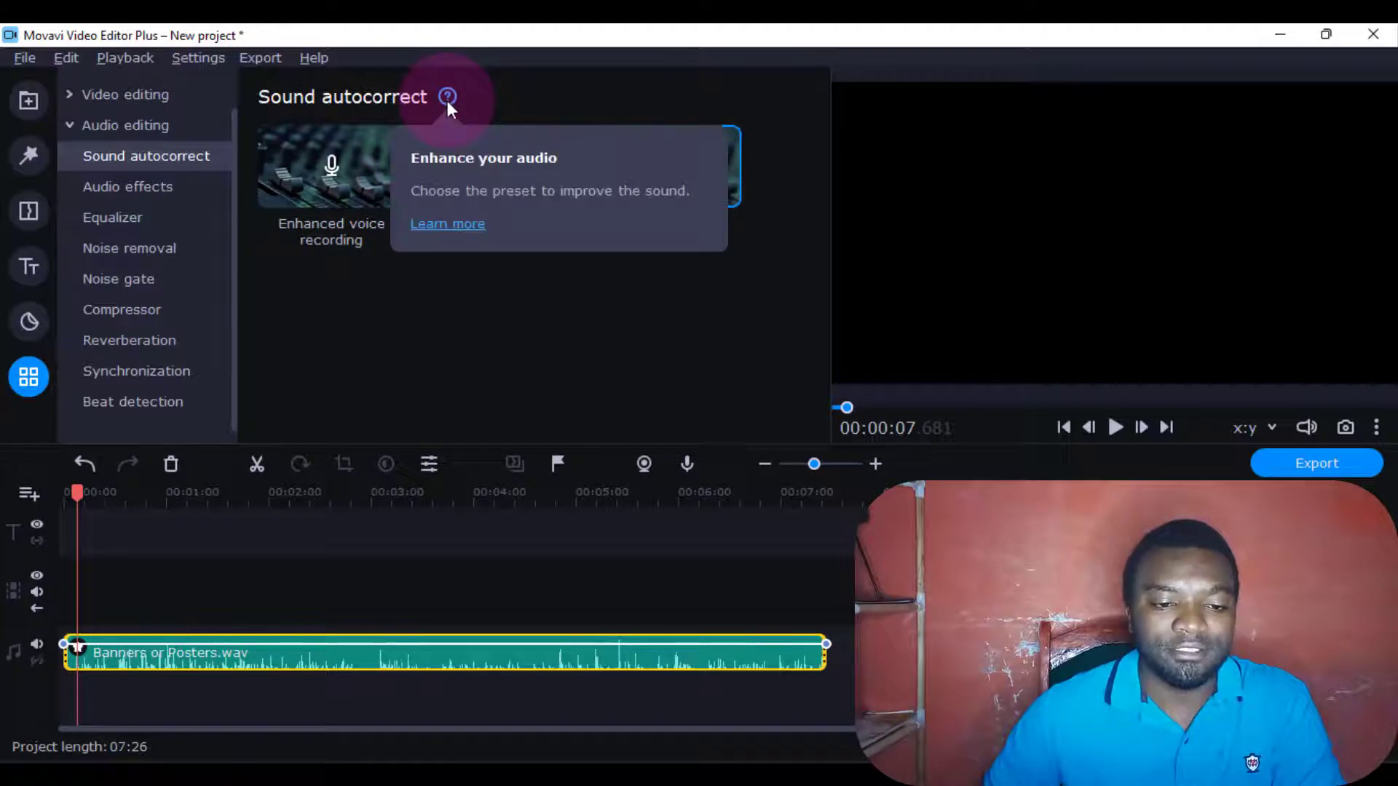
# Show the clip's applied effects and expand the Recording studio effect's components
pyautogui.click(81, 650)
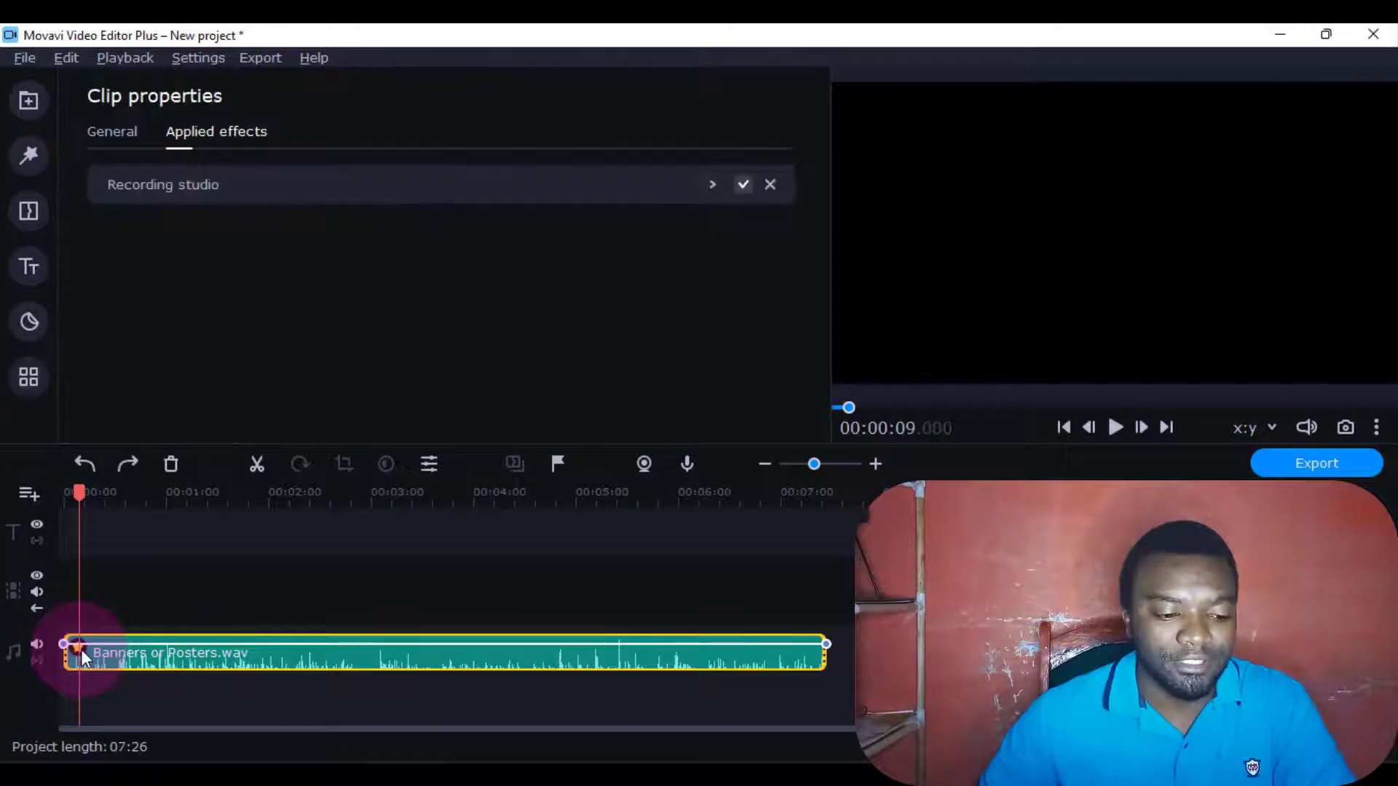
pyautogui.click(129, 133)
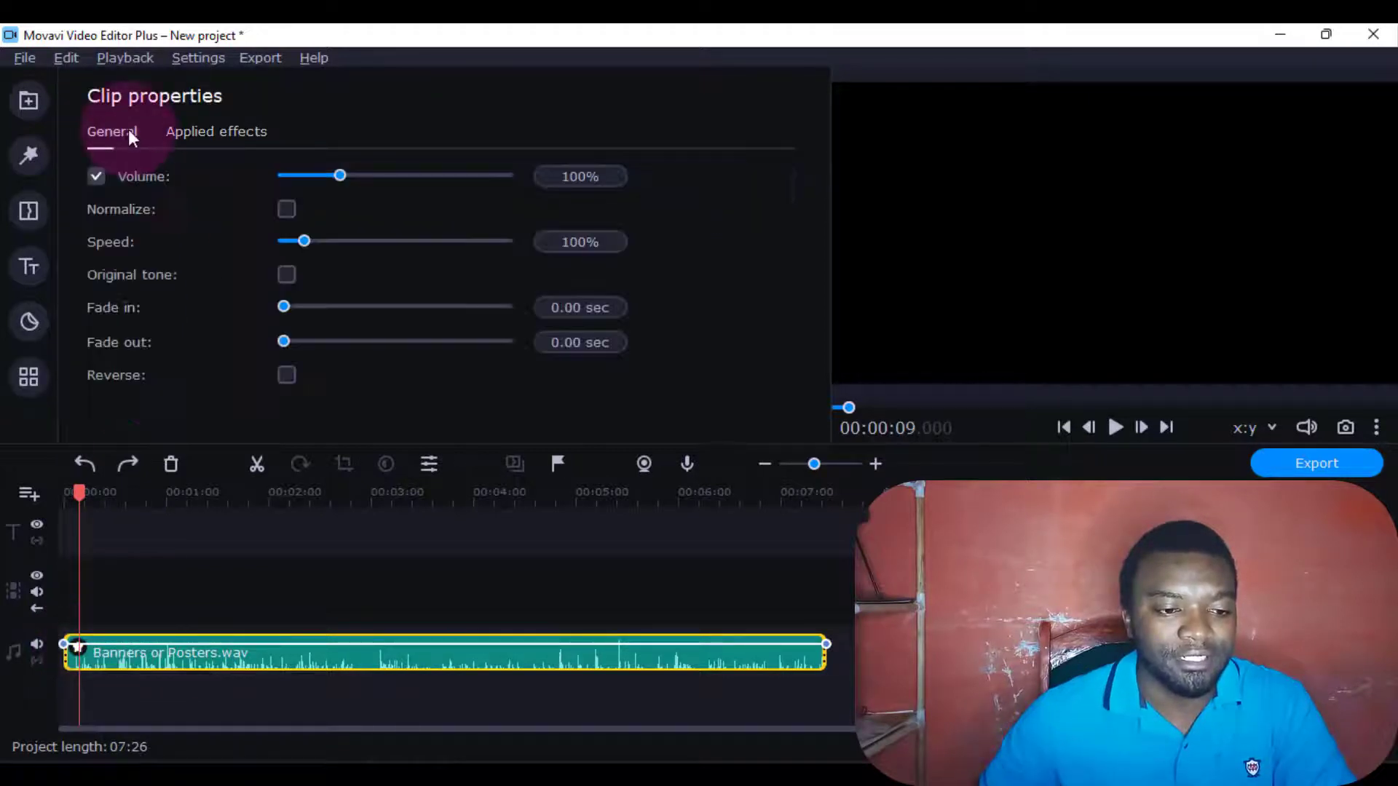
pyautogui.click(193, 136)
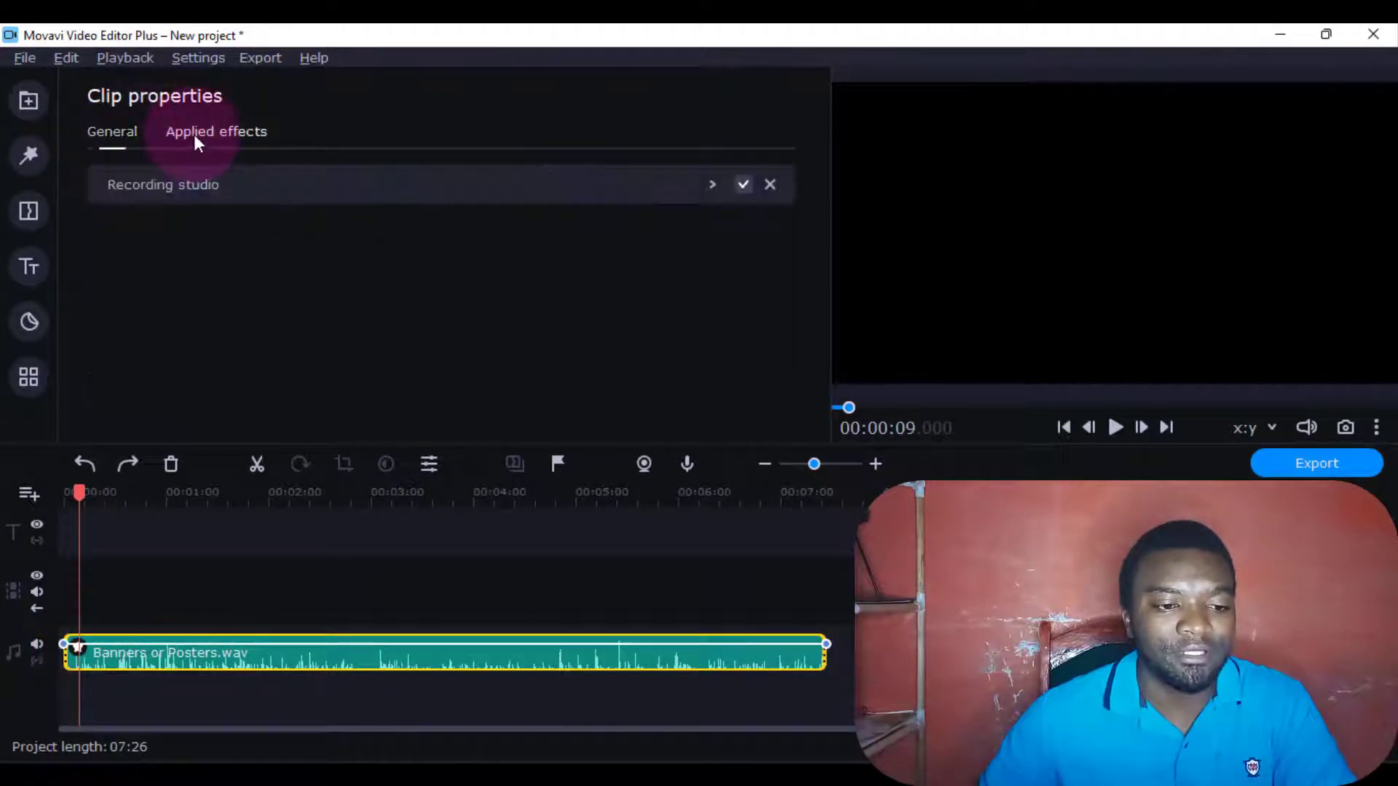
pyautogui.click(712, 184)
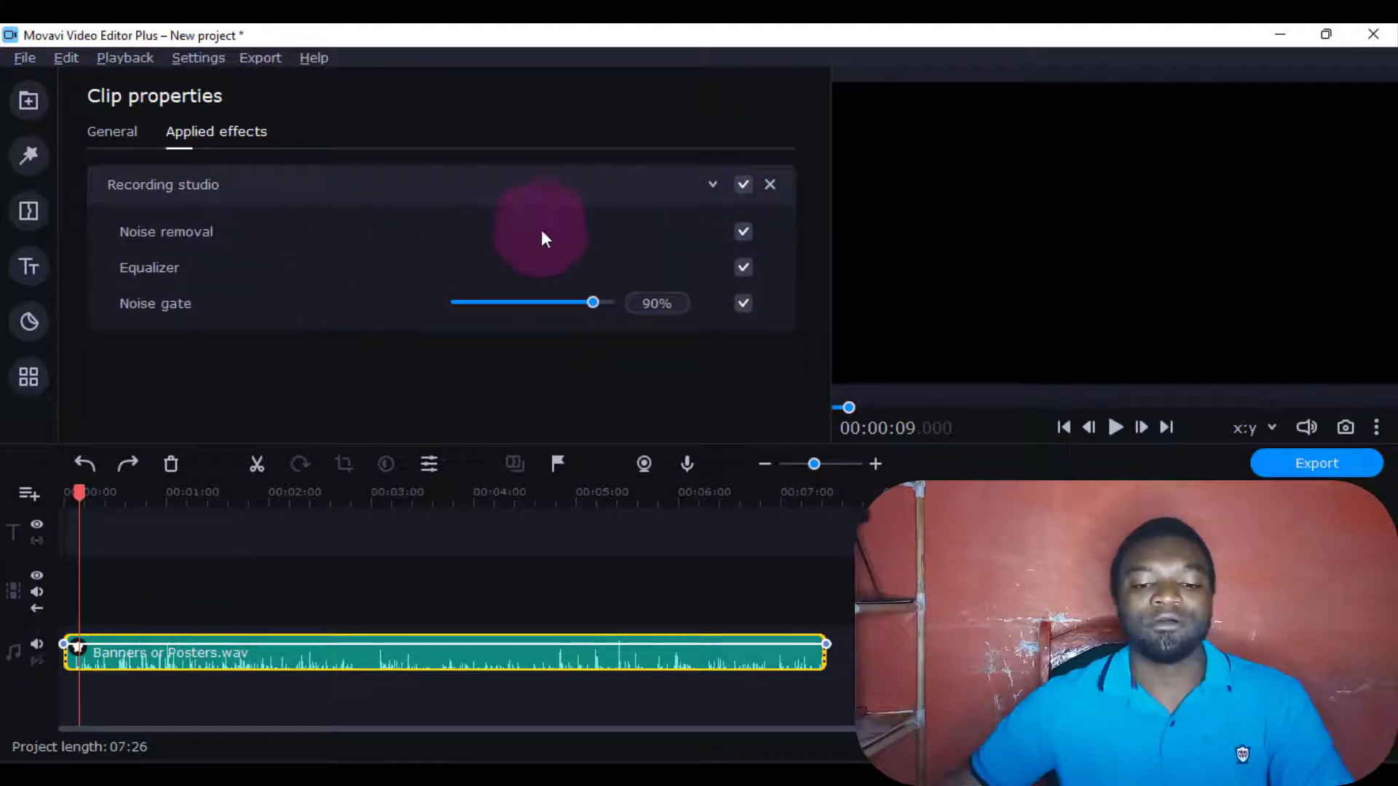
pyautogui.doubleClick(715, 184)
pyautogui.click(175, 232)
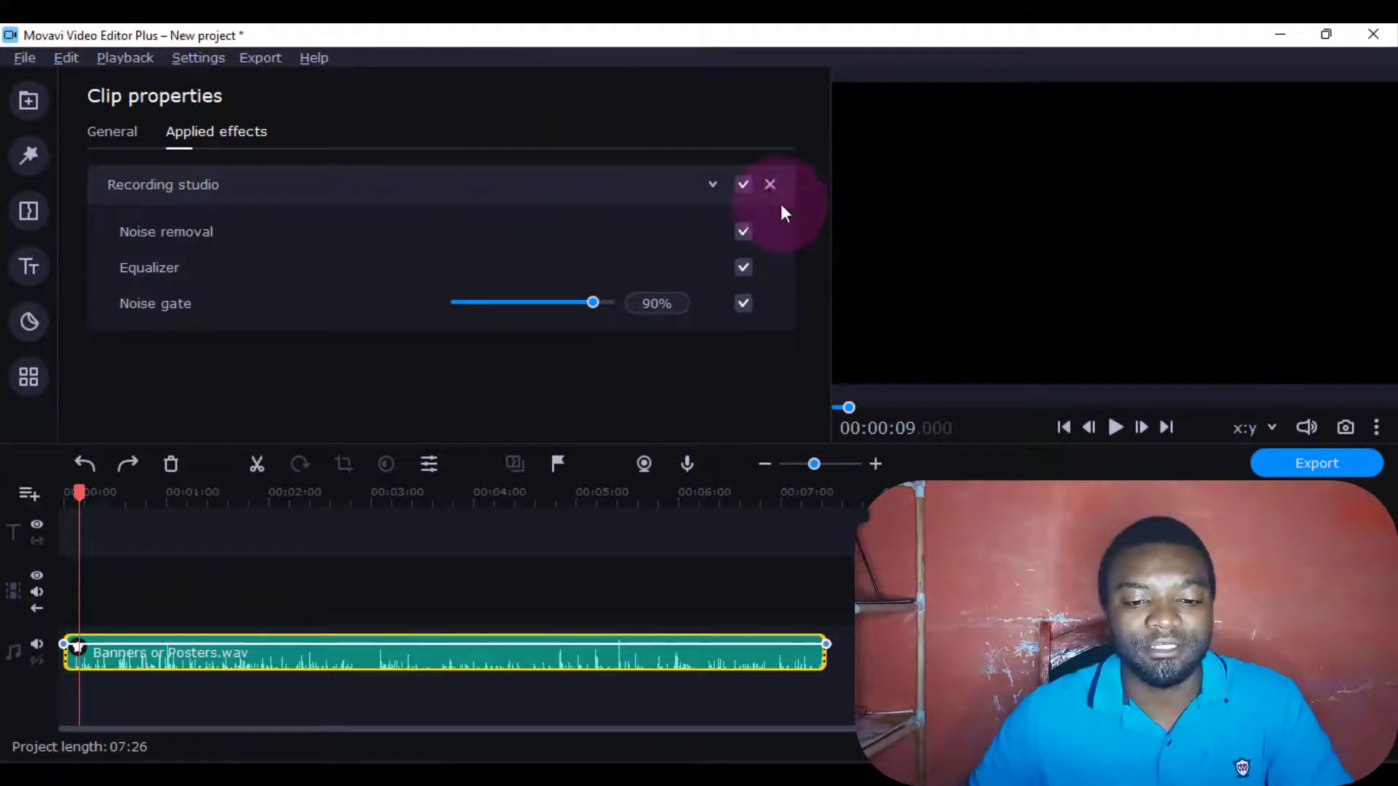
# Switch the Noise removal, Equalizer and 90% Noise gate components off and back on
pyautogui.click(749, 230)
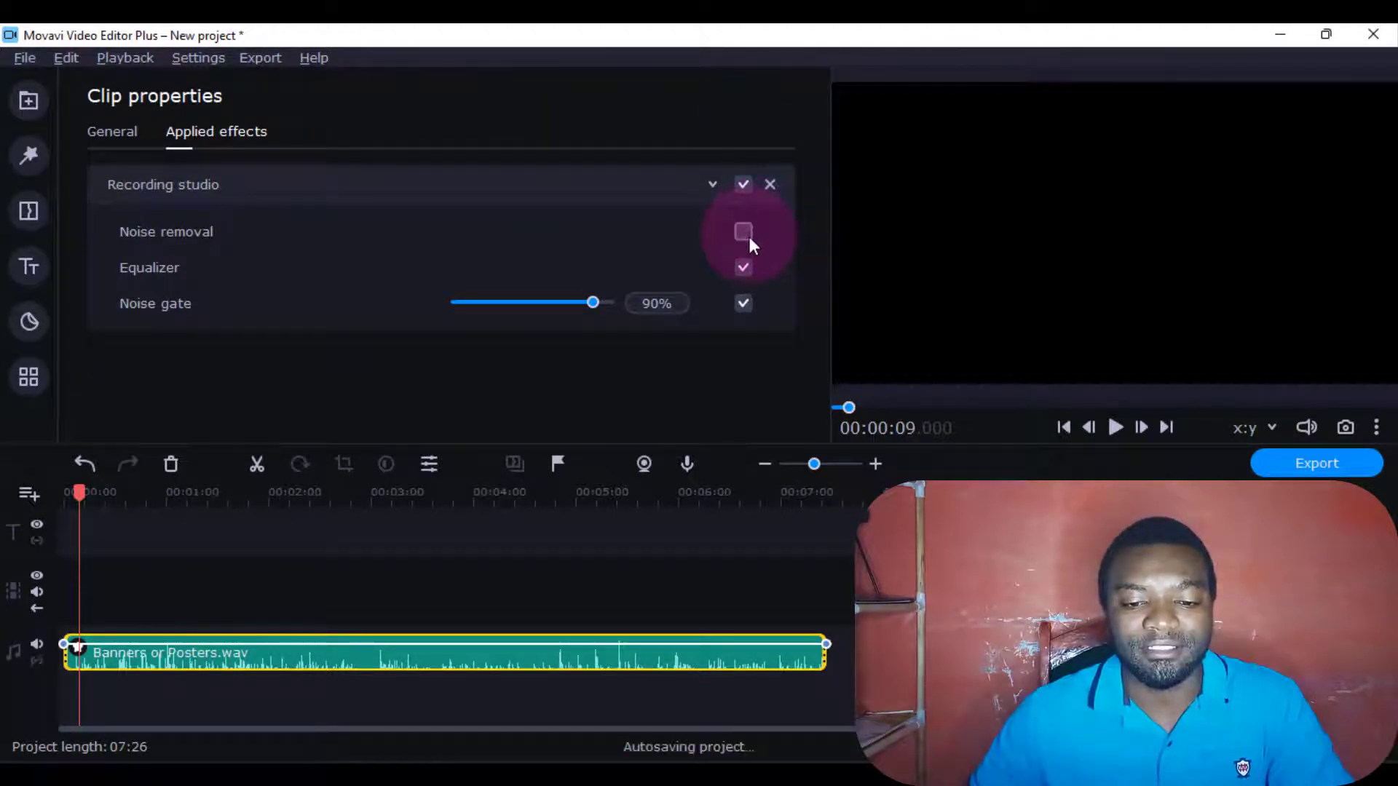
pyautogui.click(744, 266)
pyautogui.click(745, 303)
pyautogui.click(743, 267)
pyautogui.click(744, 301)
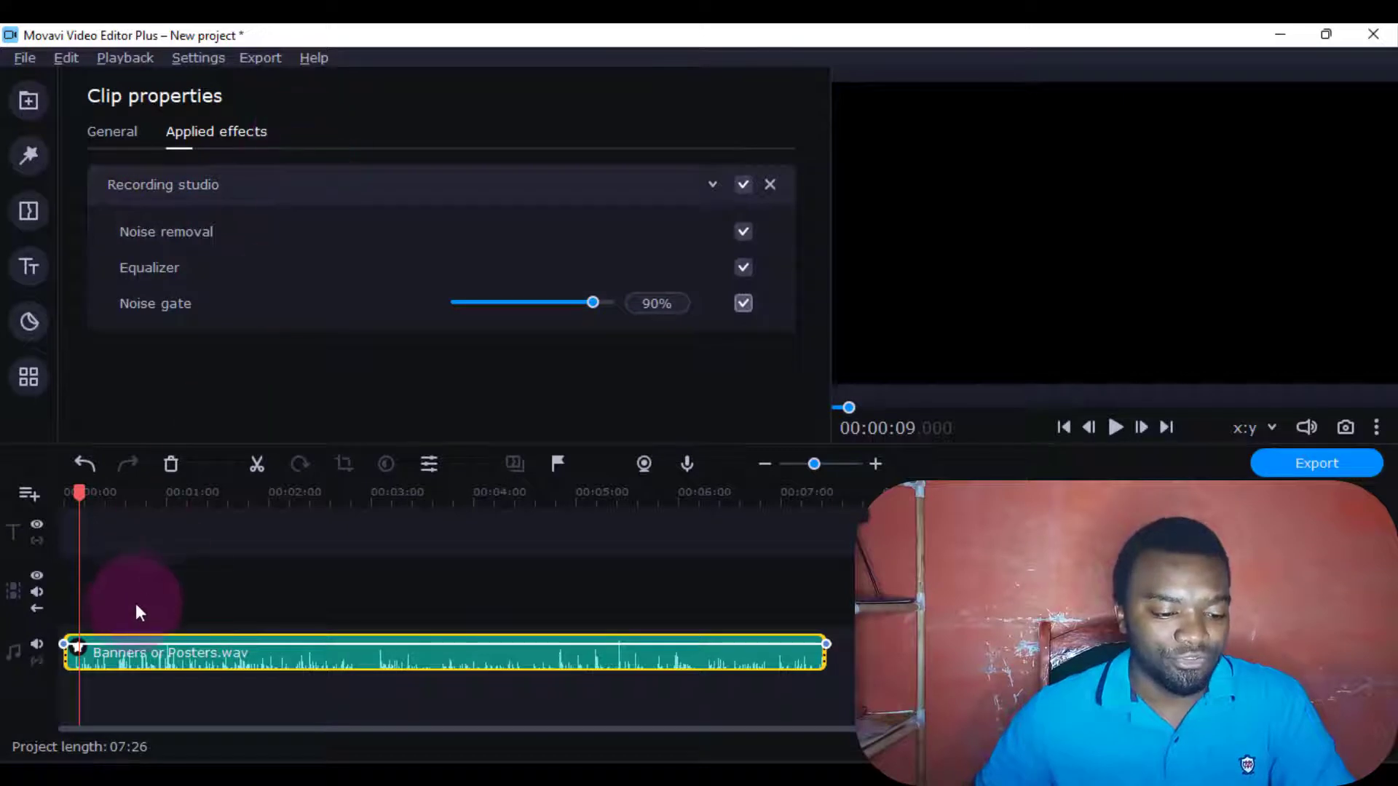
pyautogui.click(30, 377)
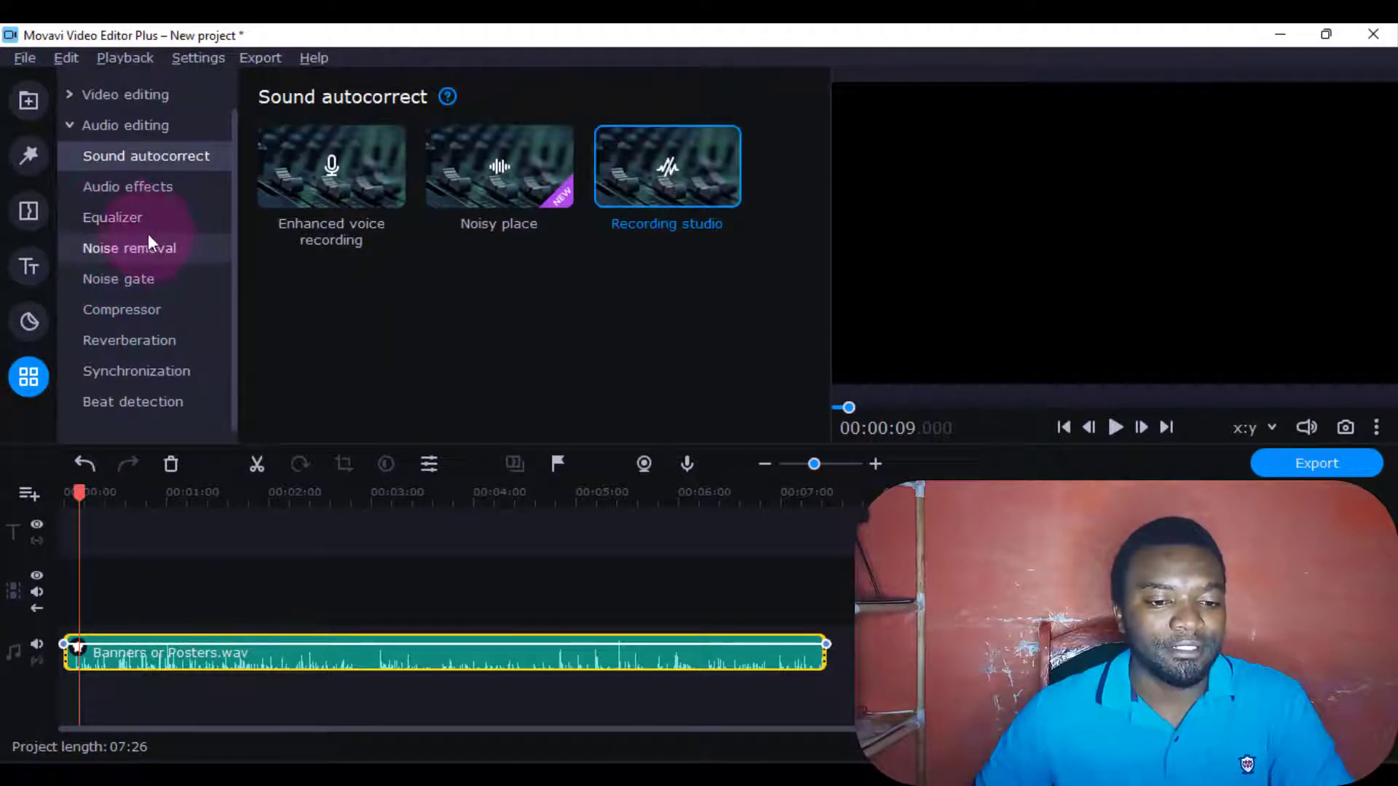
# Scroll through the Audio effects collection, then return to the Media bin
pyautogui.click(176, 190)
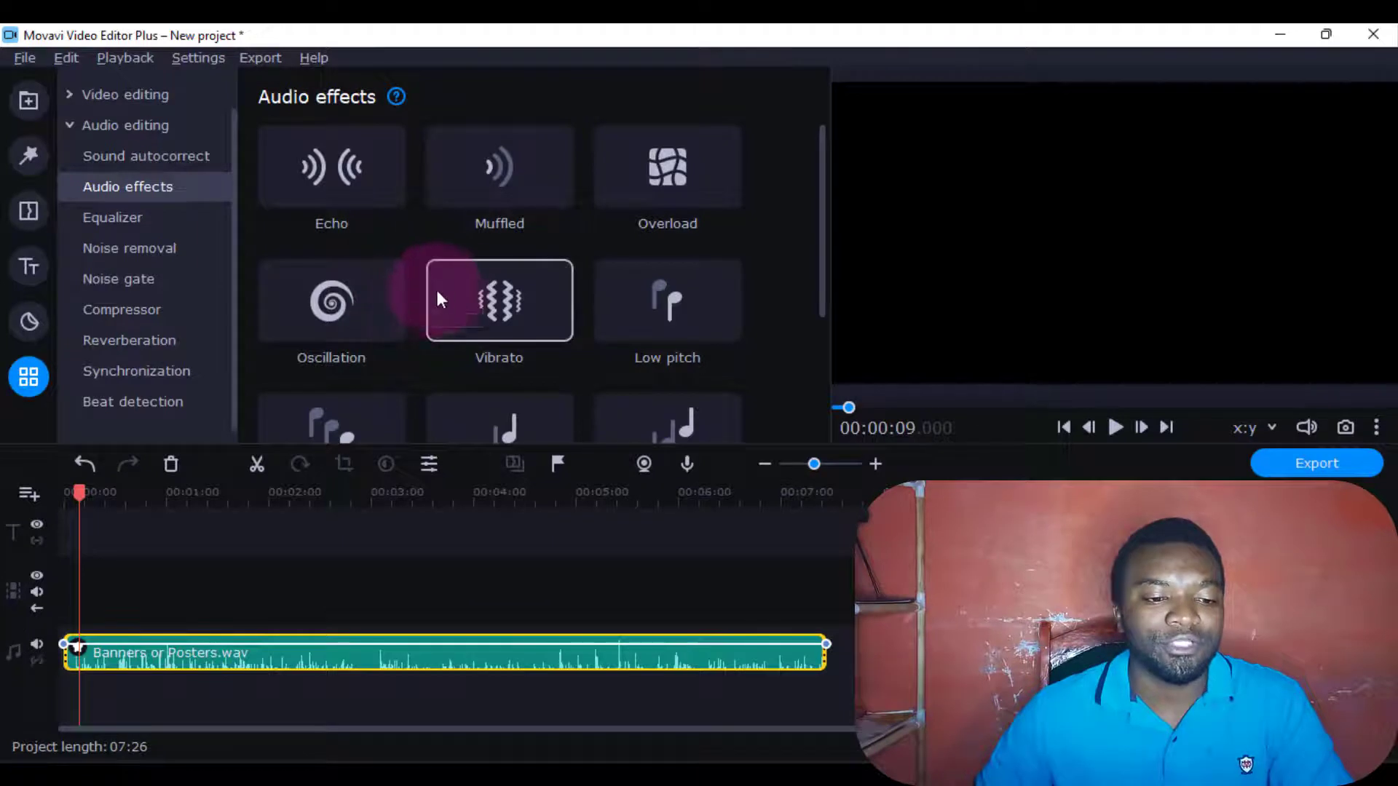
pyautogui.scroll(-1, 625, 310)
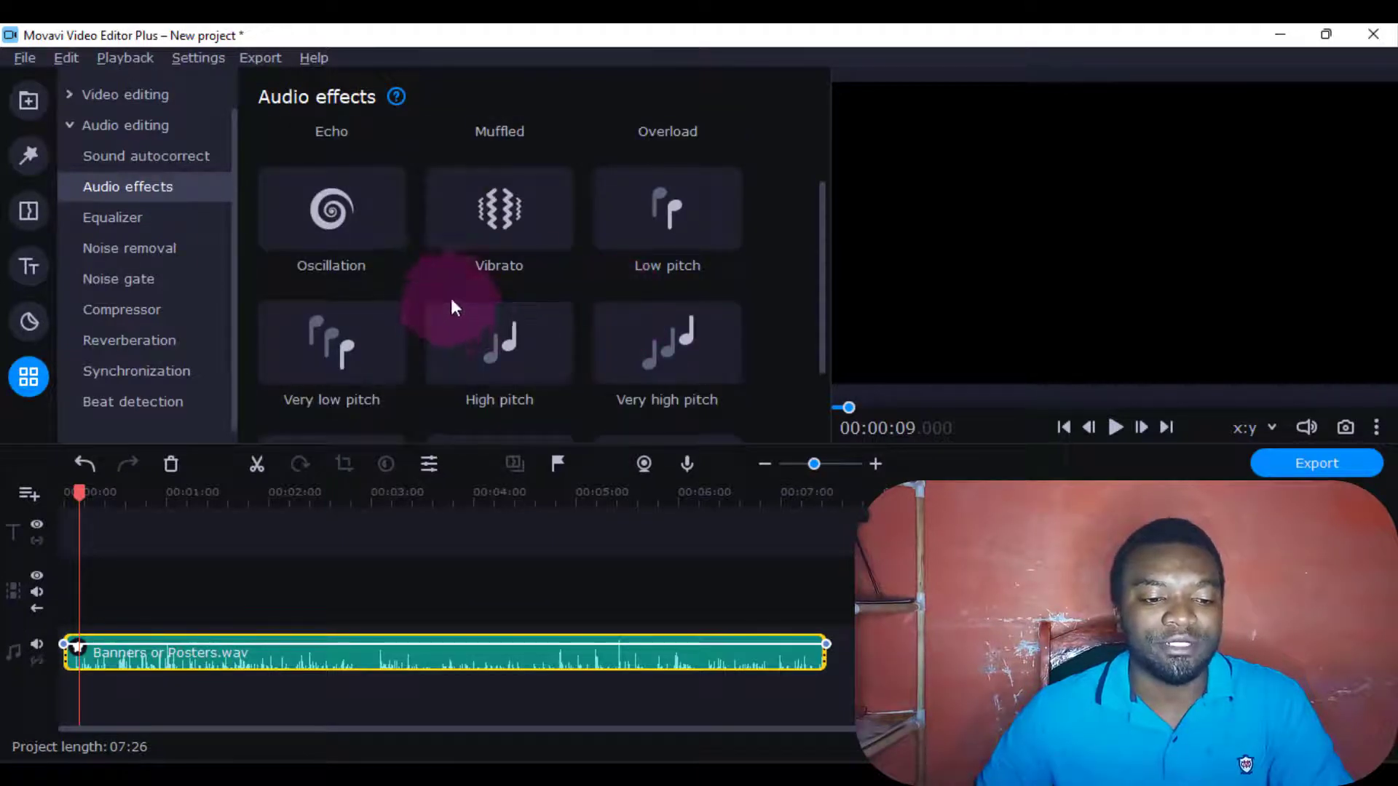
pyautogui.scroll(1, 451, 298)
pyautogui.click(29, 102)
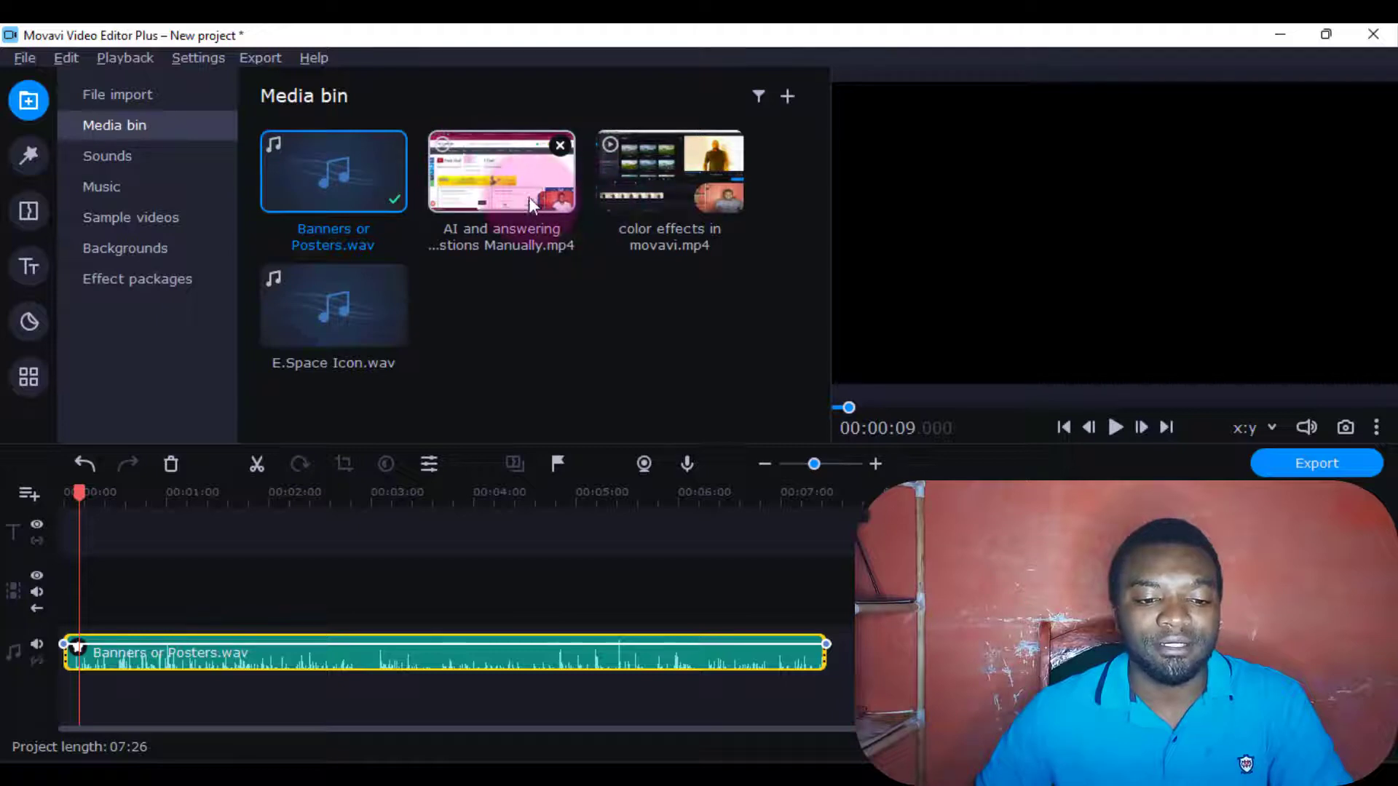
# Drag the color effects in movavi.mp4 video onto the timeline beside the audio clip
pyautogui.click(654, 193)
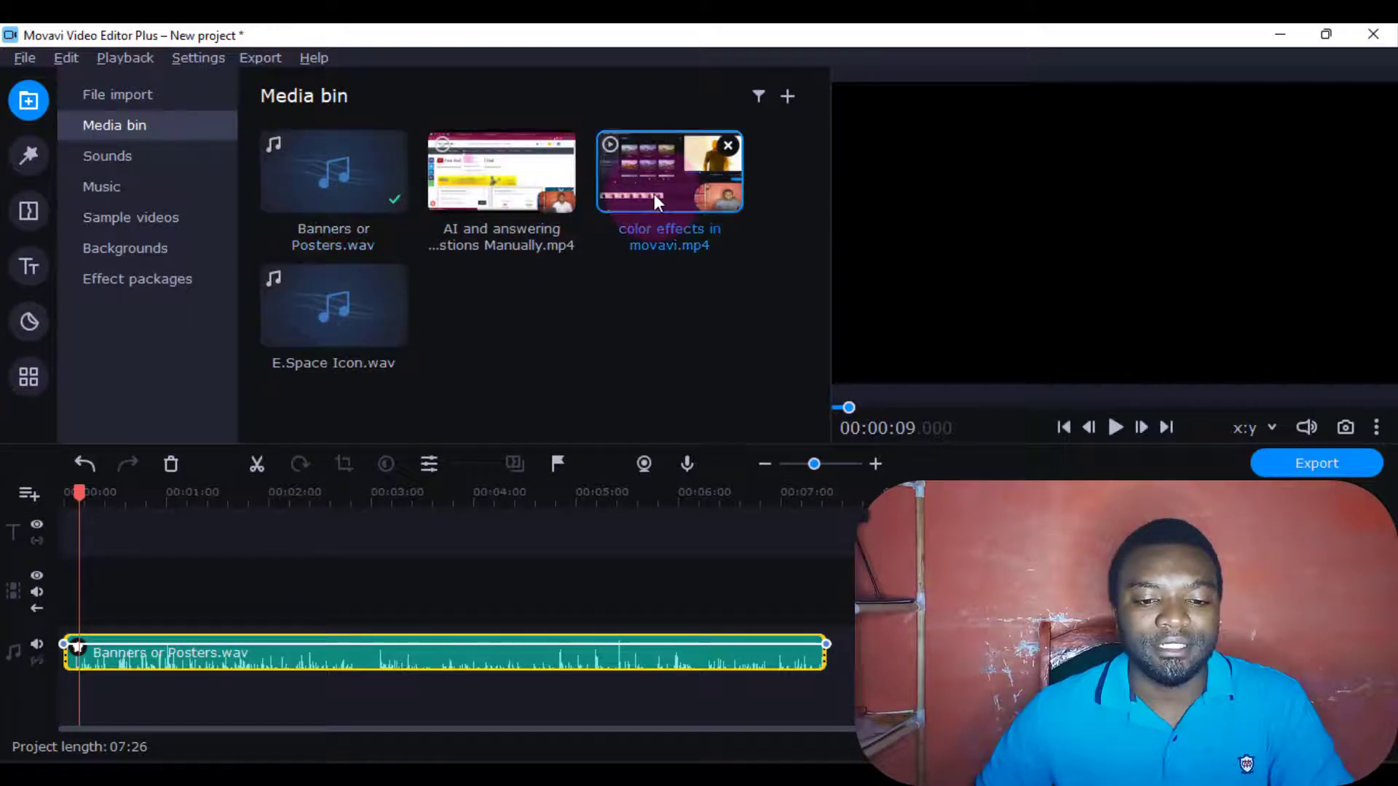
pyautogui.moveTo(654, 194); pyautogui.dragTo(182, 597)
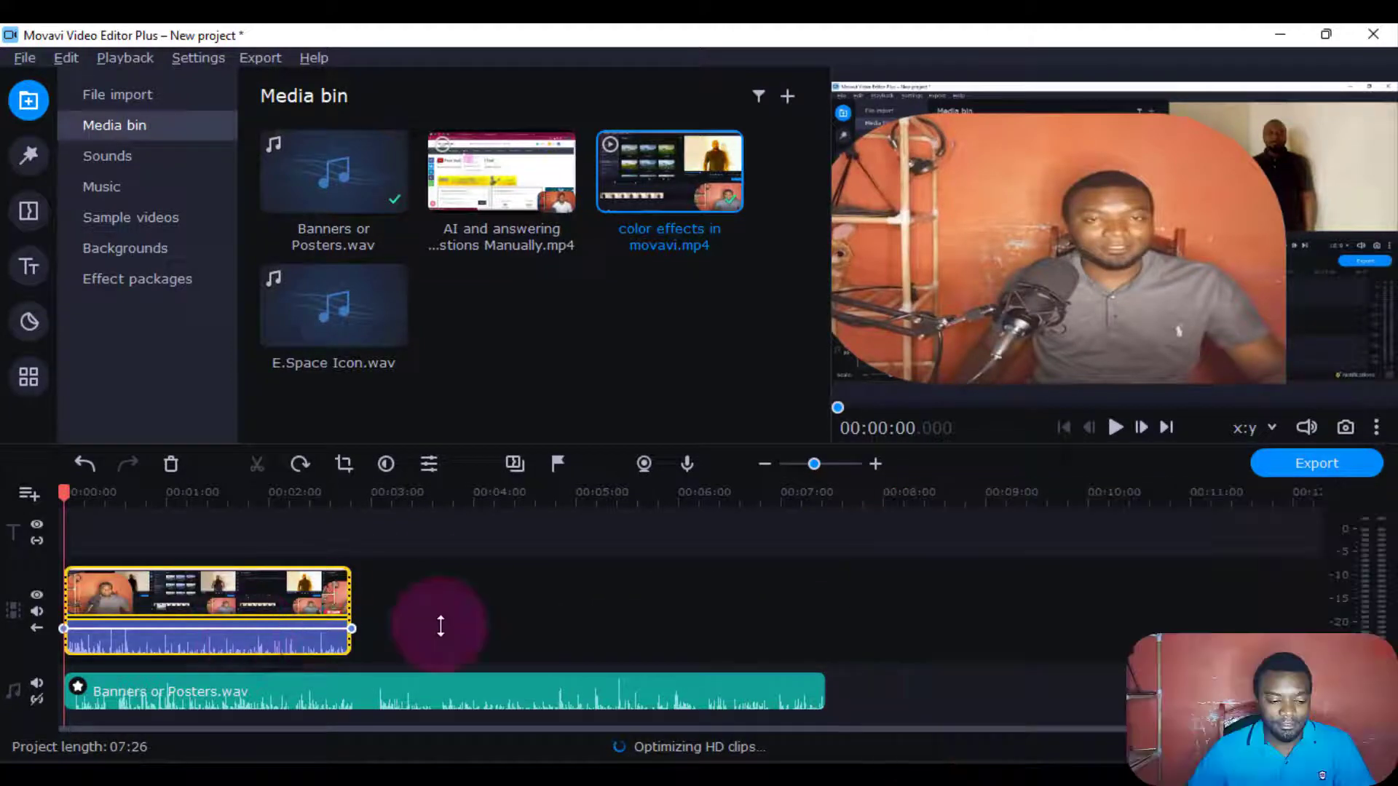
pyautogui.click(1016, 633)
pyautogui.moveTo(261, 584); pyautogui.dragTo(979, 666)
pyautogui.click(627, 699)
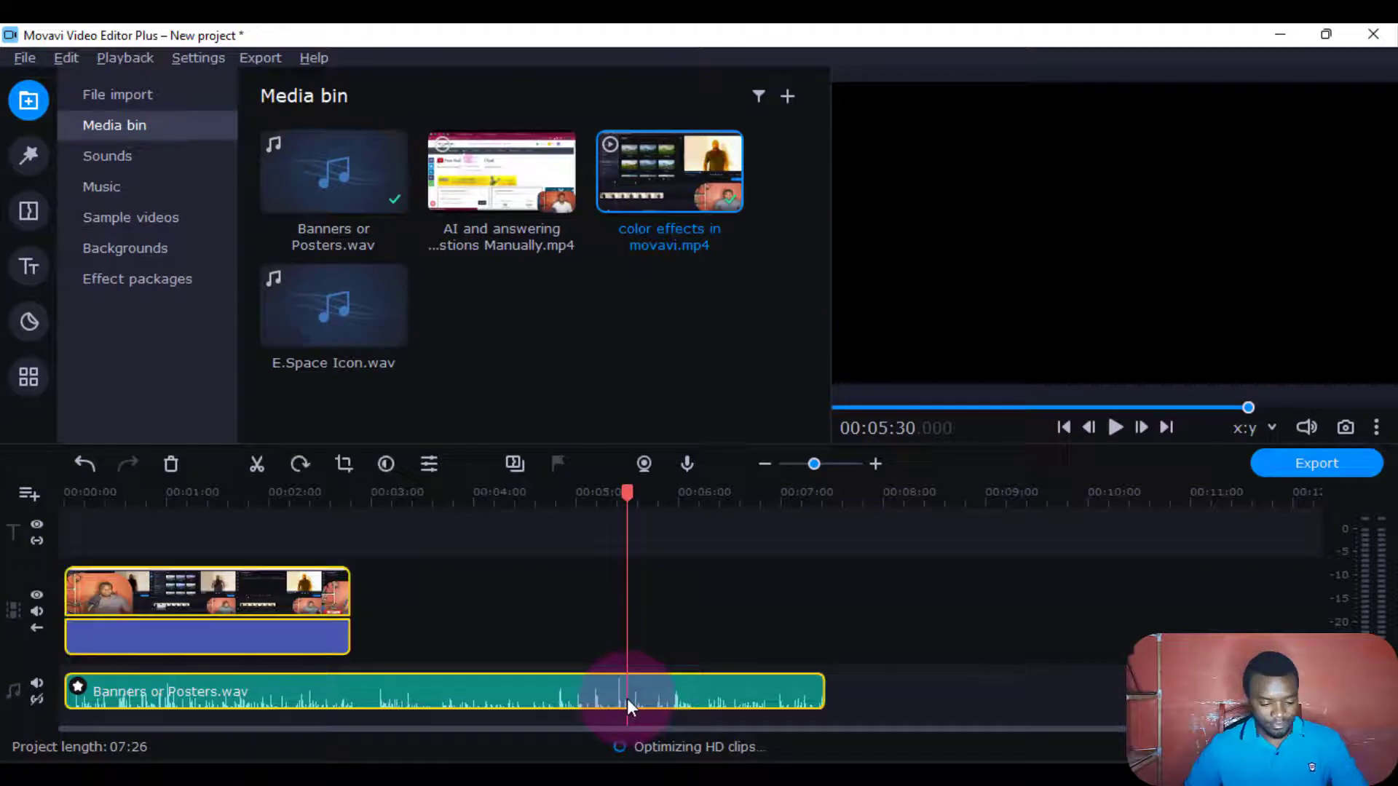
# Clear the timeline, add only color effects in movavi.mp4, and briefly play it
pyautogui.hotkey('ctrl', 'a')
pyautogui.press('Delete')
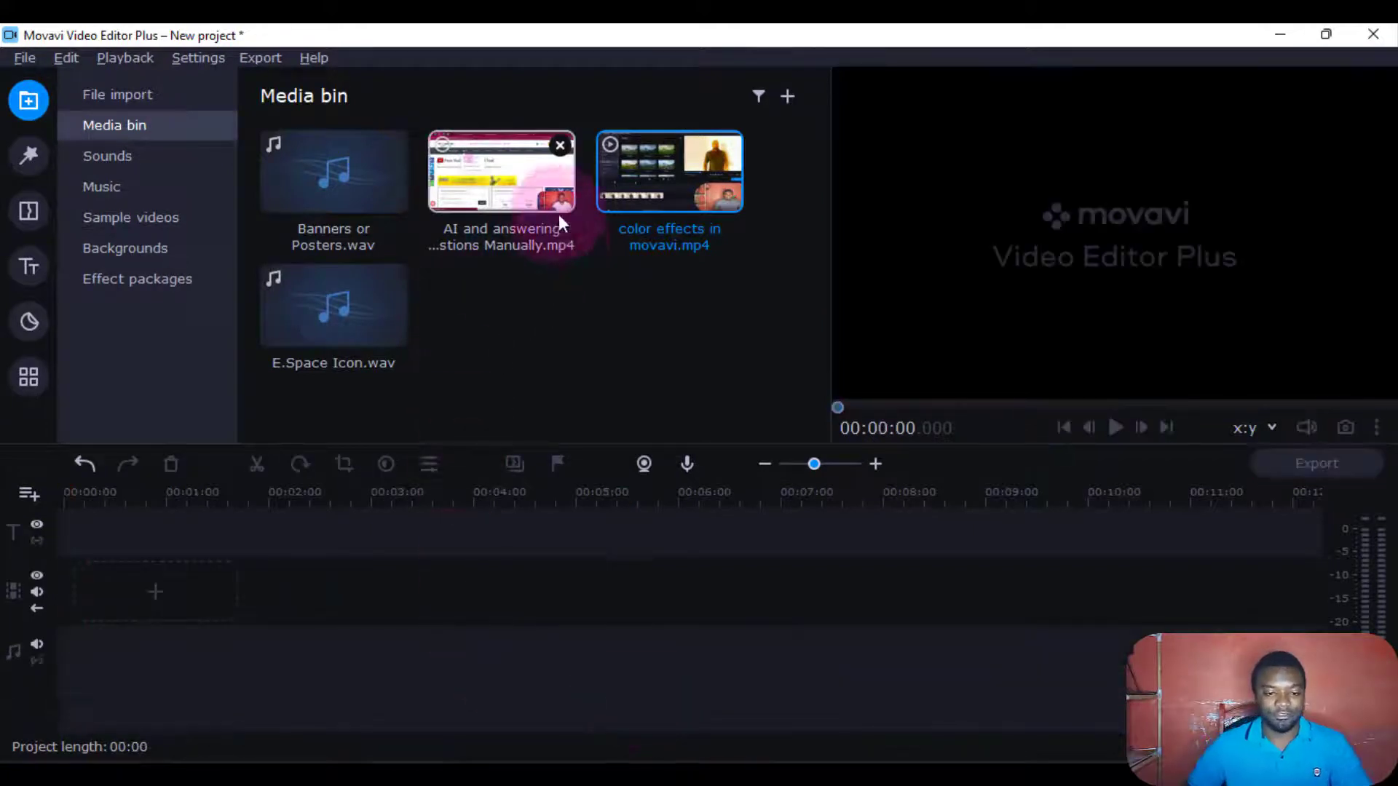
pyautogui.doubleClick(627, 189)
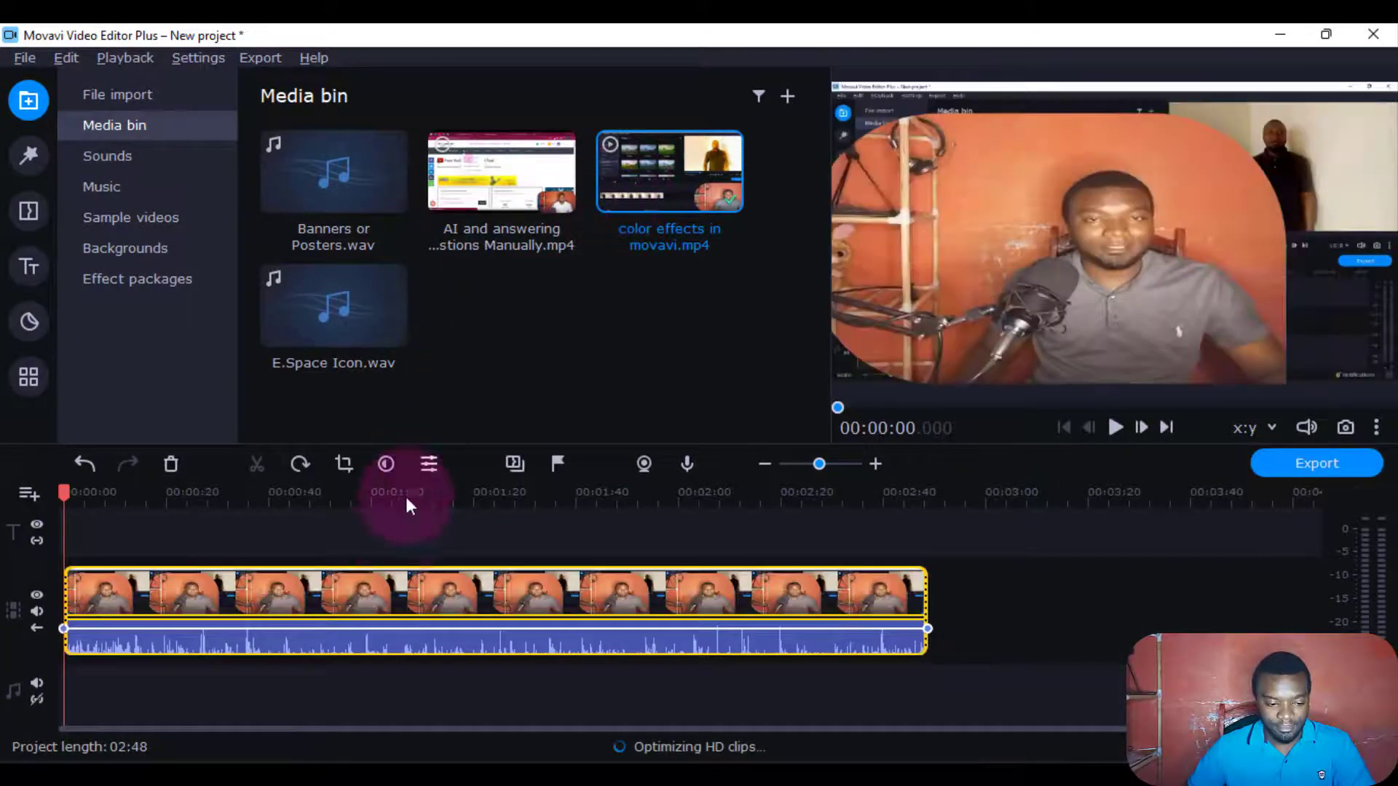
pyautogui.press('space')
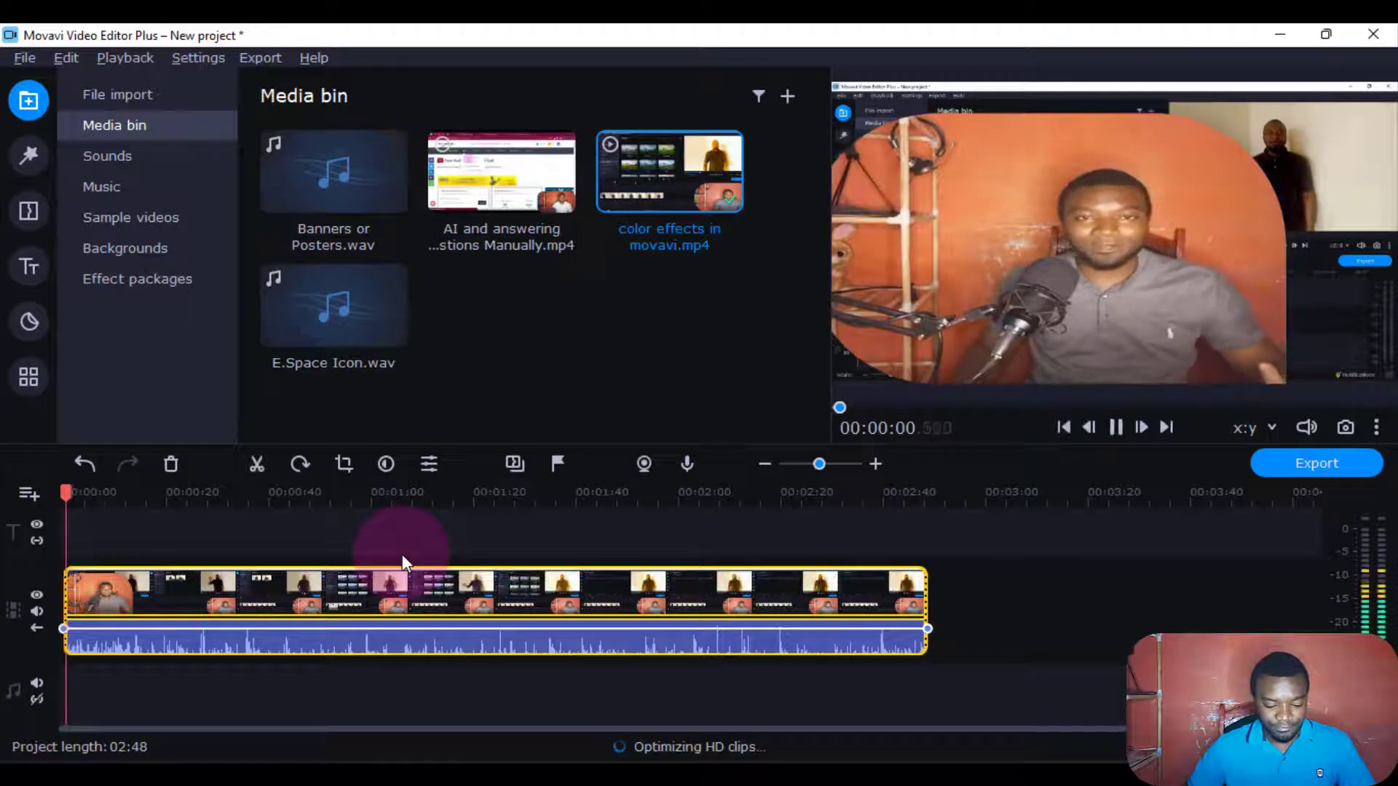
pyautogui.press('space')
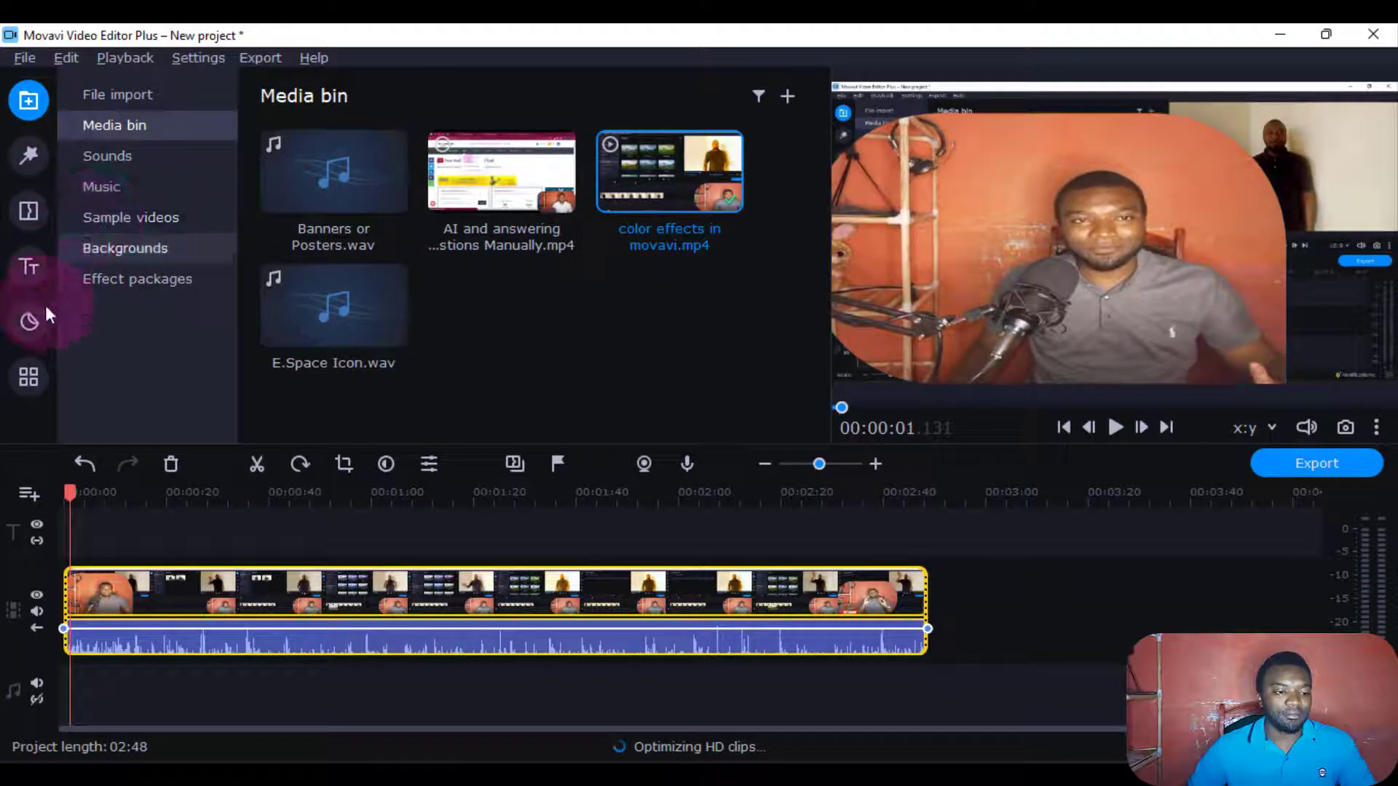
# Cut the color effects clip at 0:19, 0:56 and 1:31 into four clips
pyautogui.click(28, 376)
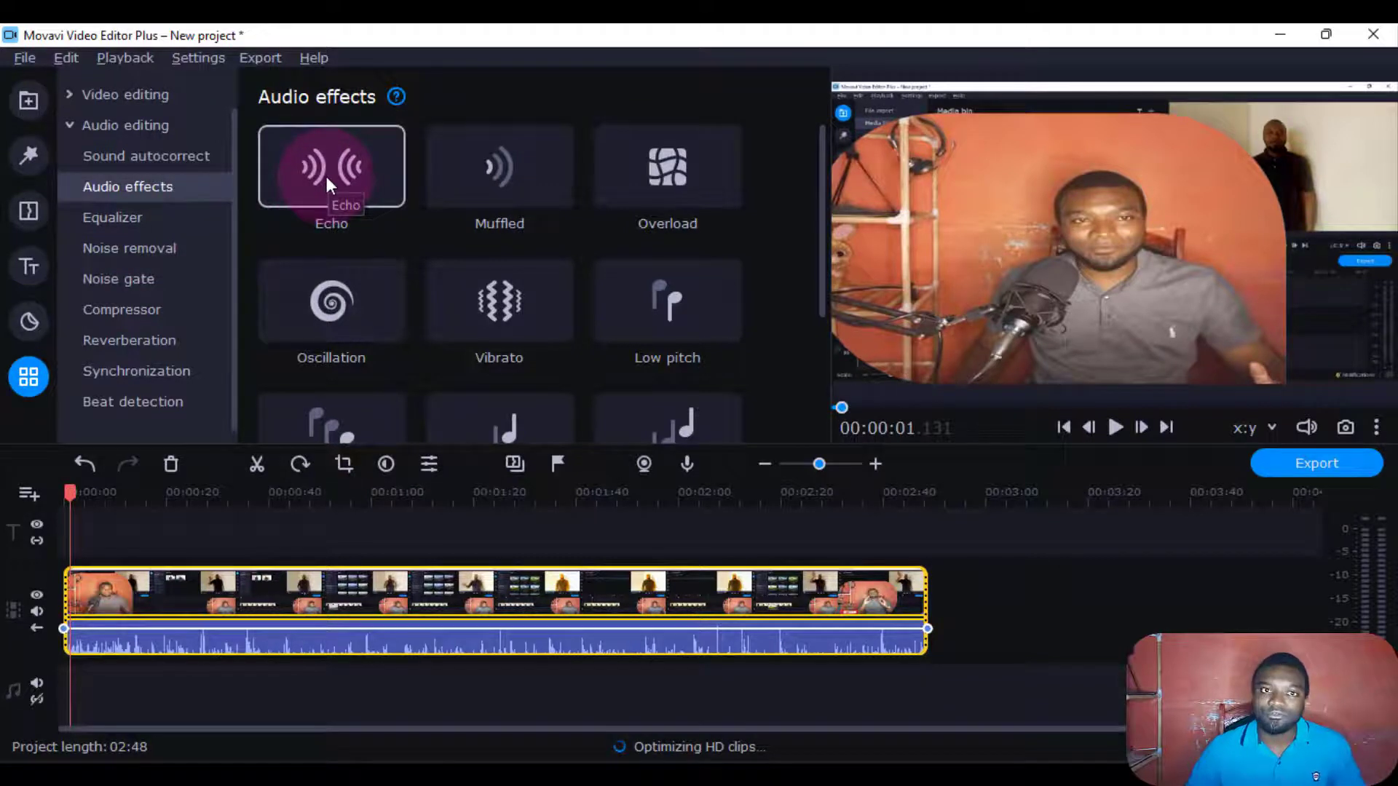
pyautogui.moveTo(76, 488); pyautogui.dragTo(162, 508)
pyautogui.click(257, 464)
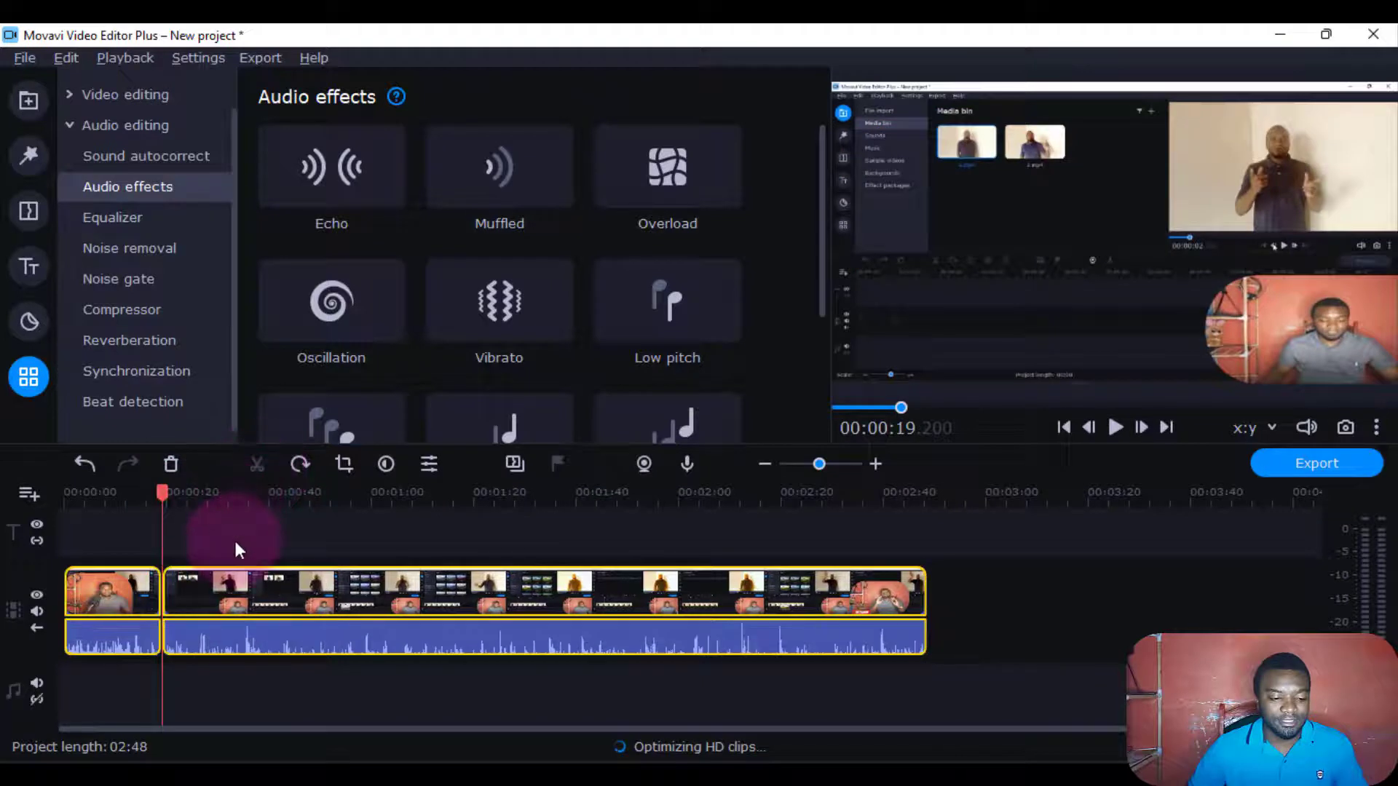
pyautogui.click(351, 493)
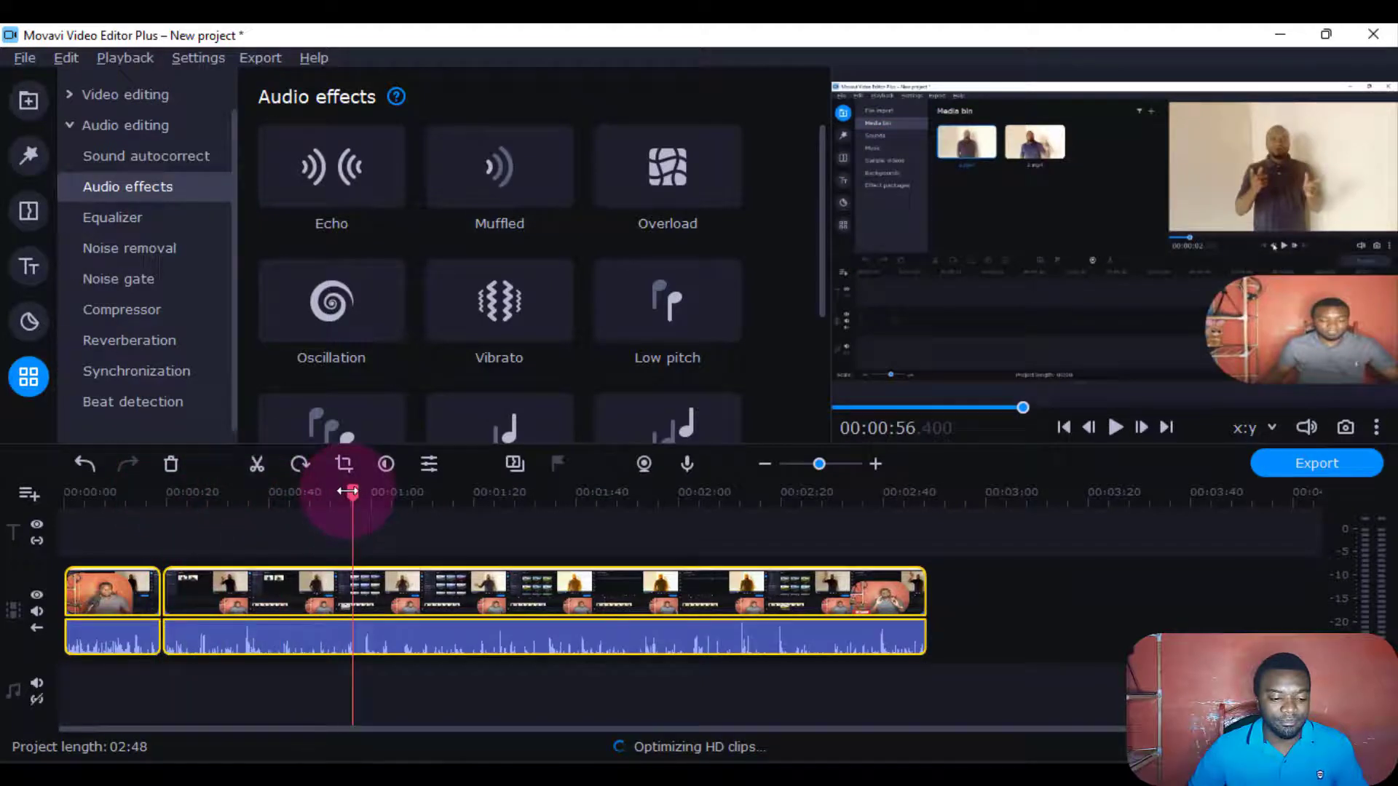
pyautogui.click(256, 464)
pyautogui.moveTo(338, 506); pyautogui.dragTo(130, 602)
pyautogui.click(257, 463)
pyautogui.click(273, 614)
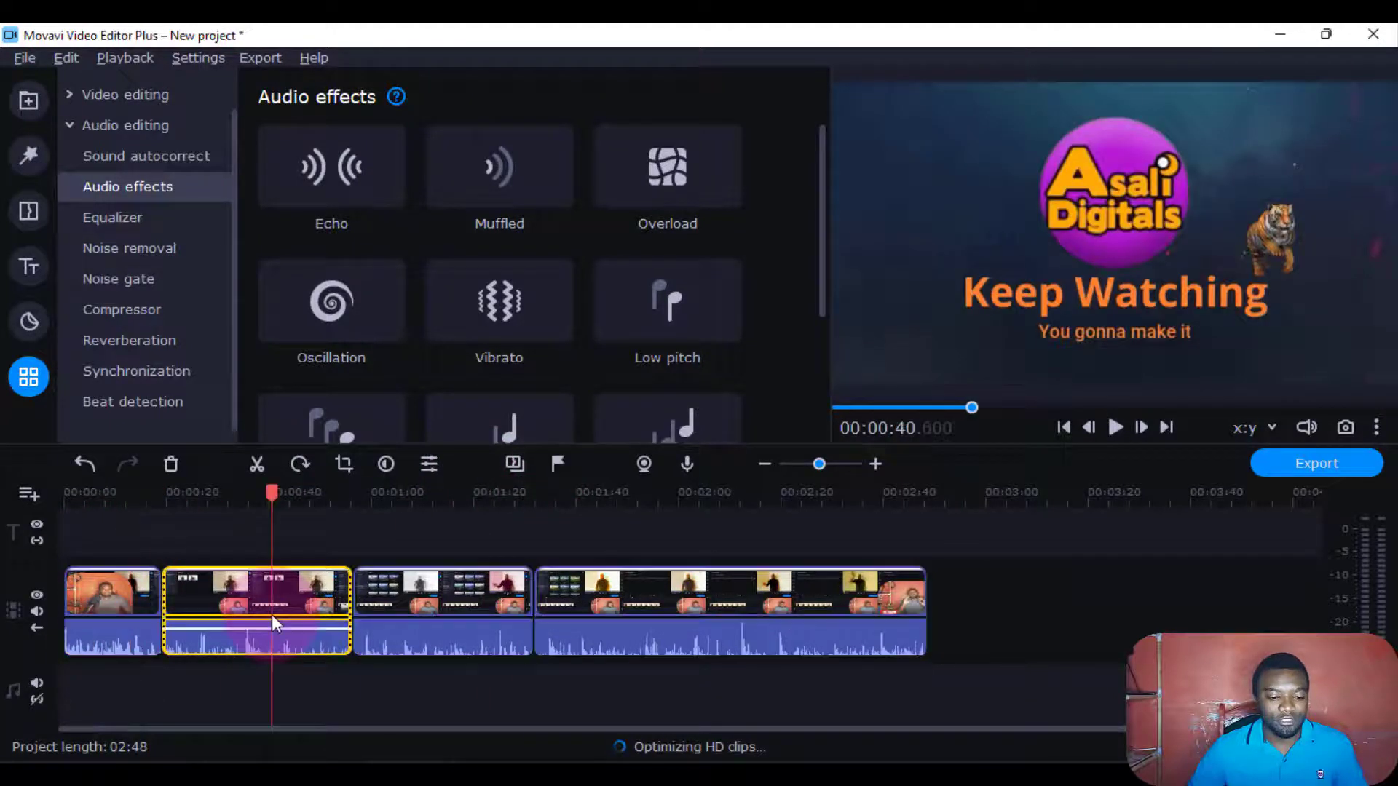
pyautogui.click(80, 602)
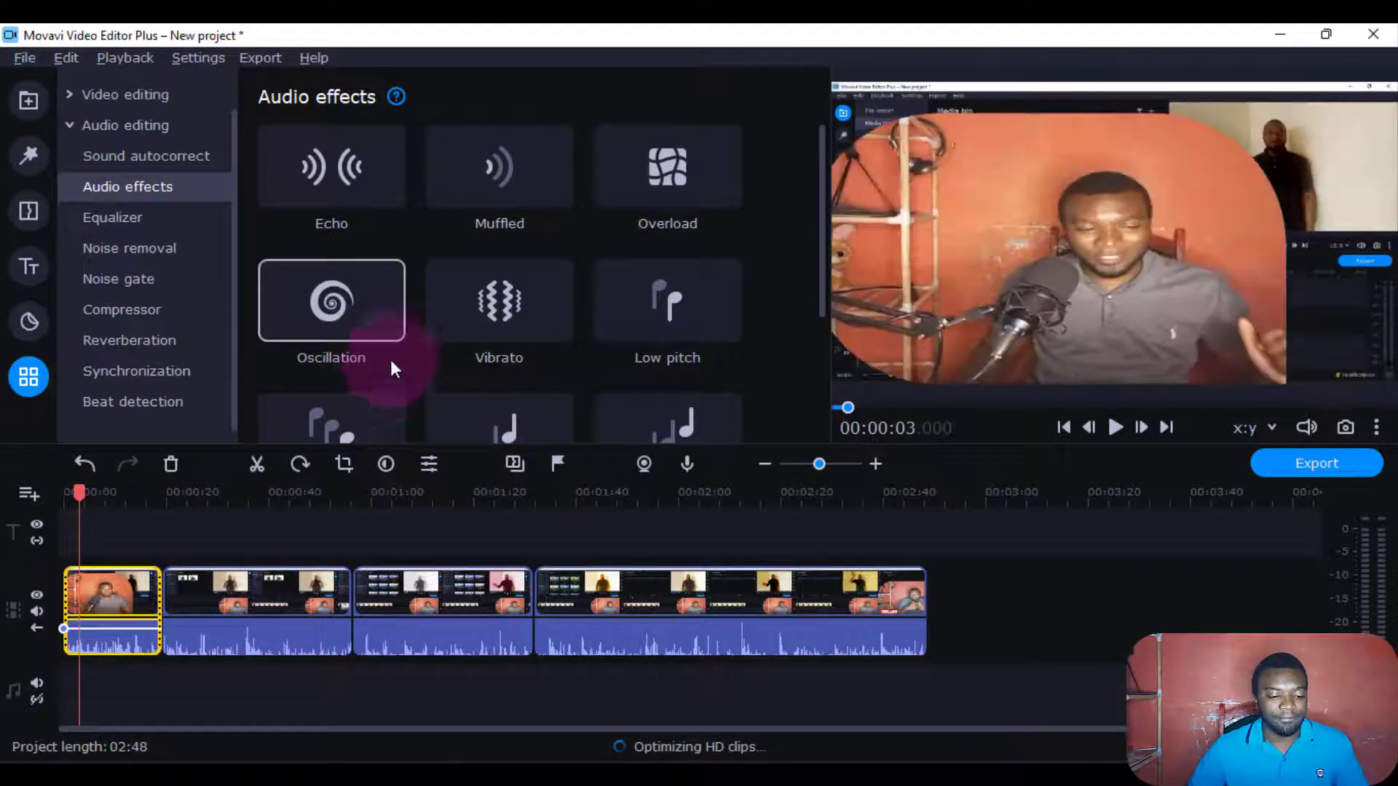
pyautogui.click(348, 175)
pyautogui.moveTo(307, 249); pyautogui.dragTo(94, 596)
pyautogui.press('space')
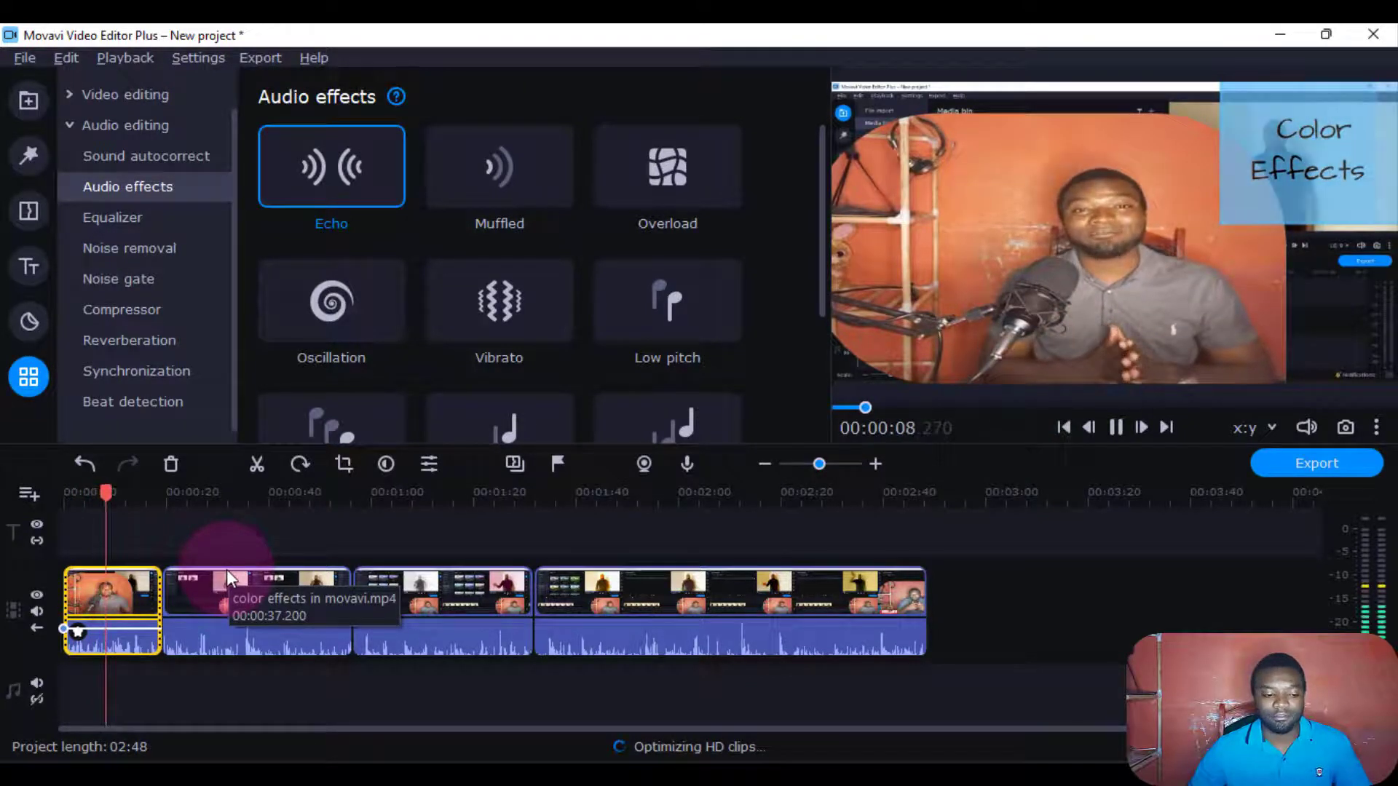
pyautogui.press('space')
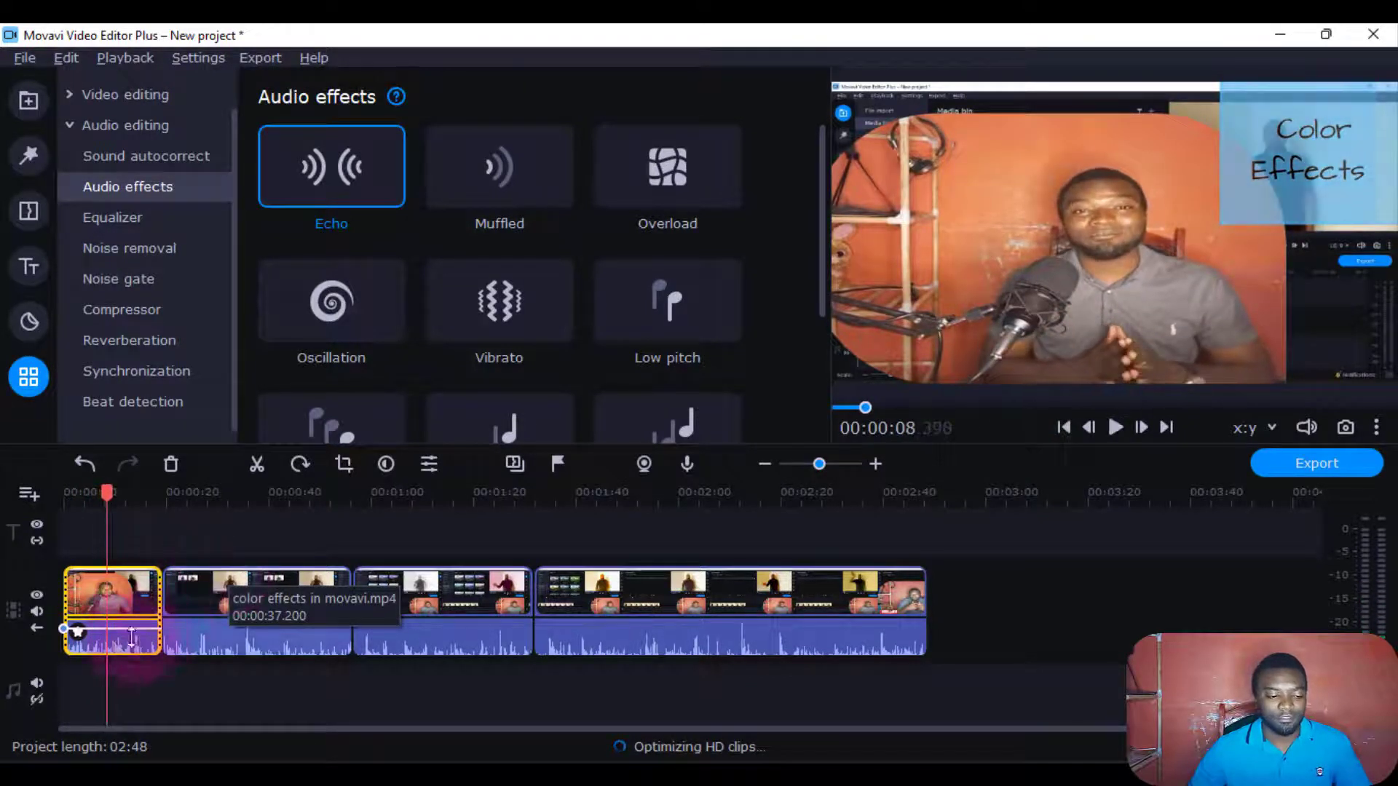
pyautogui.click(78, 630)
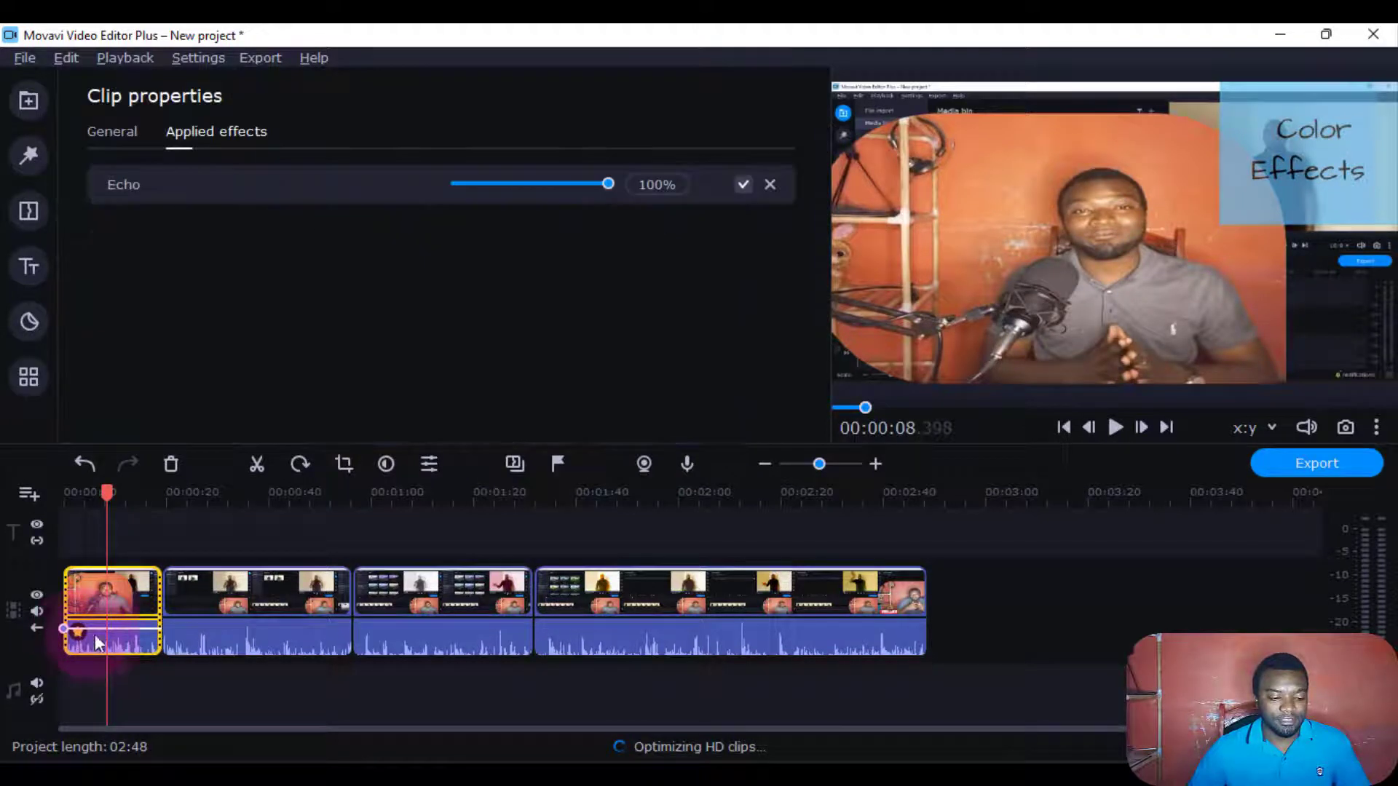
pyautogui.click(770, 184)
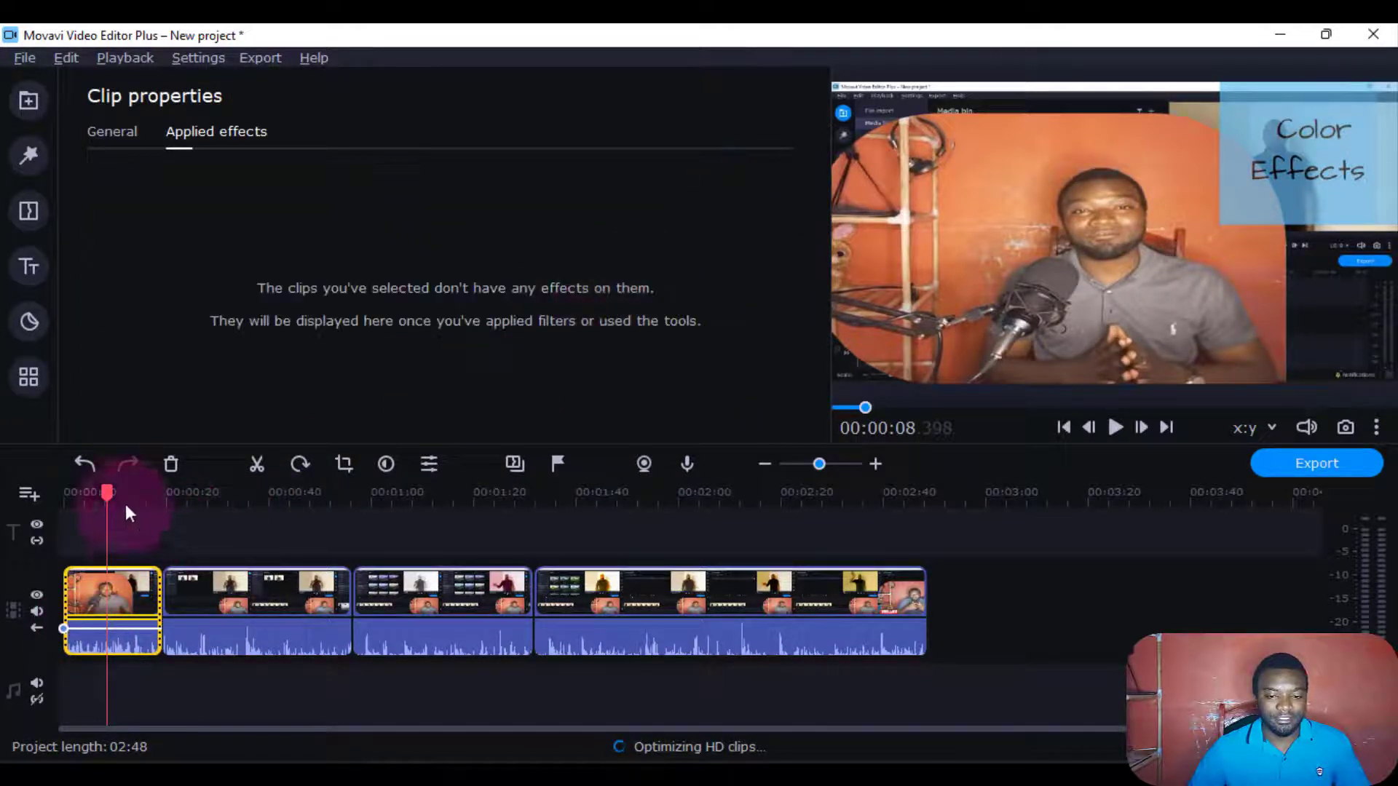
pyautogui.click(114, 133)
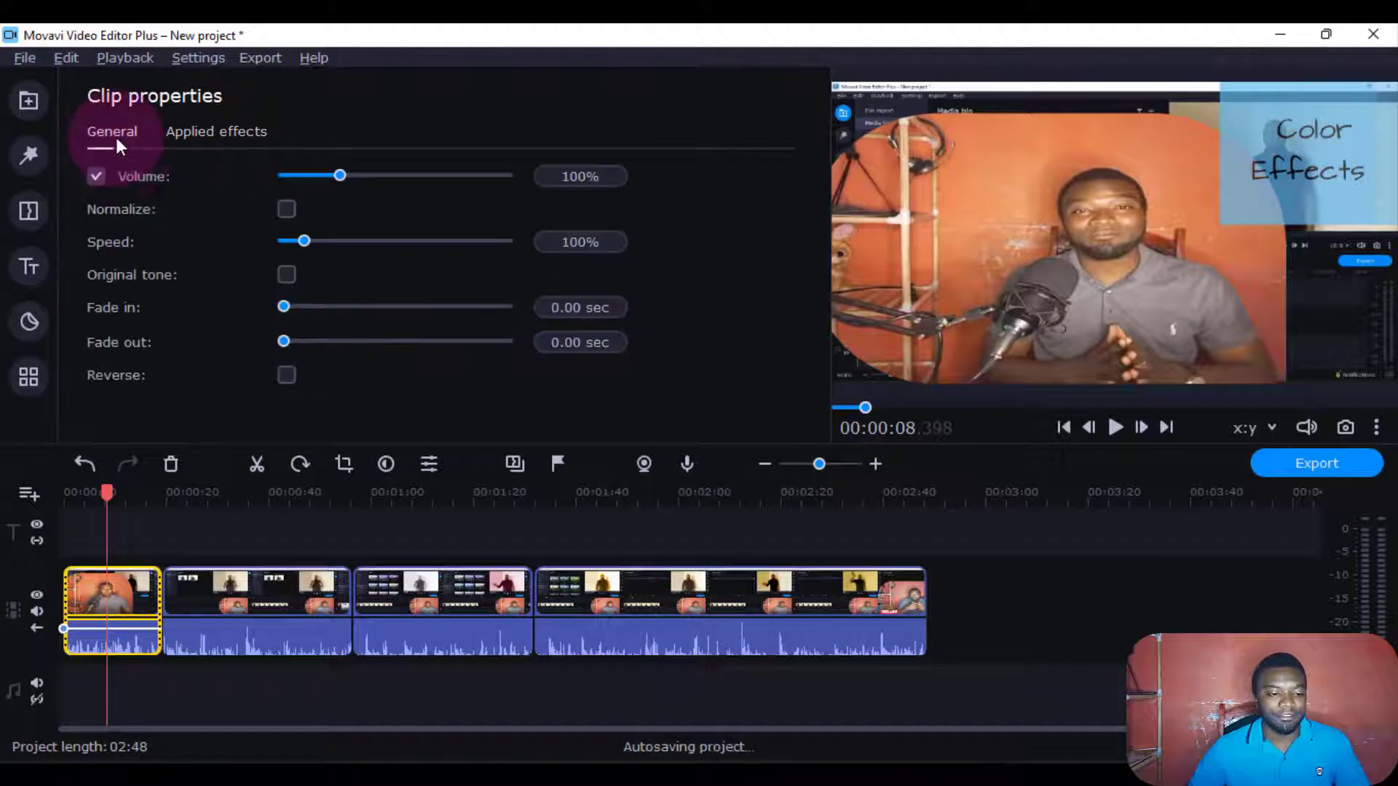
pyautogui.click(86, 591)
pyautogui.click(30, 377)
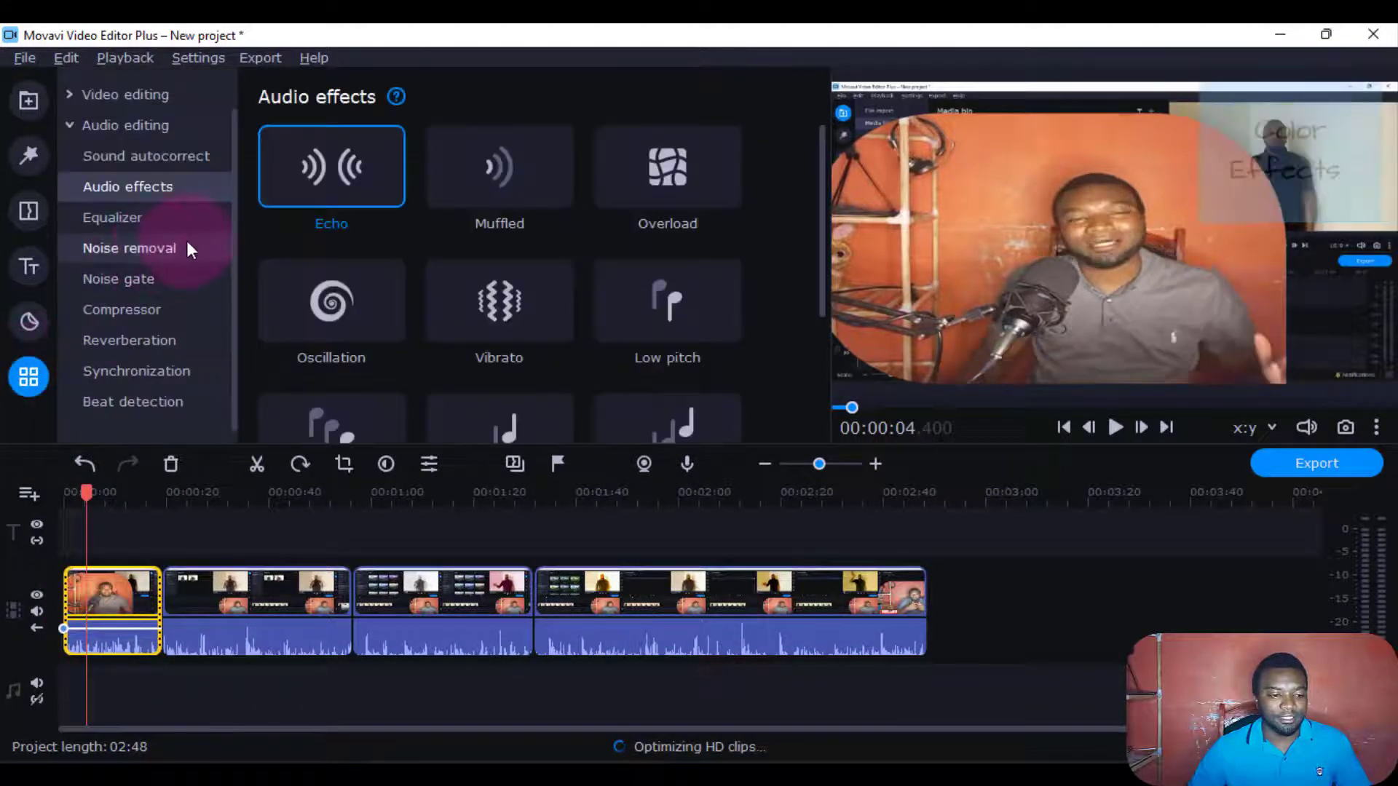
# Try the High pitch effect on the first clip, then undo it
pyautogui.scroll(-2, 655, 255)
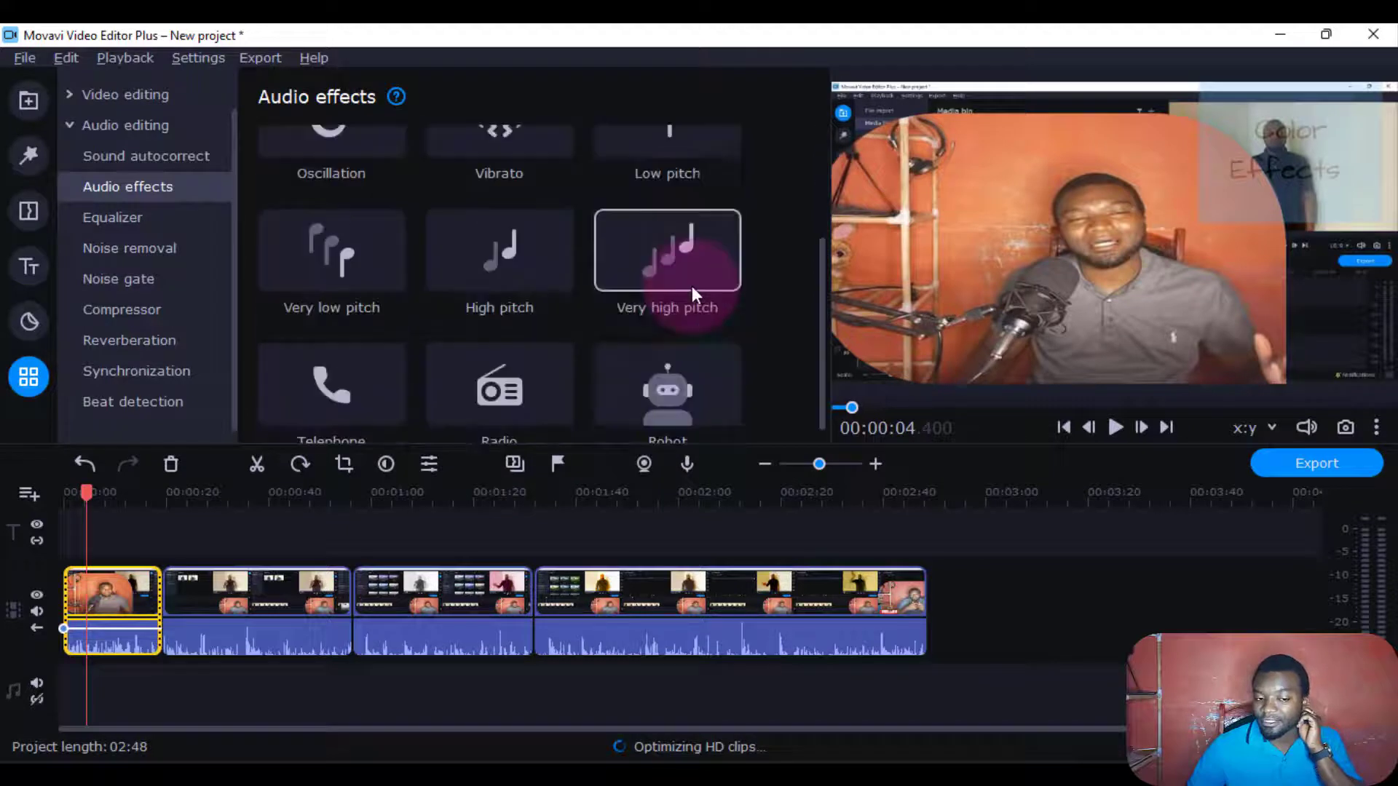
pyautogui.scroll(1, 692, 287)
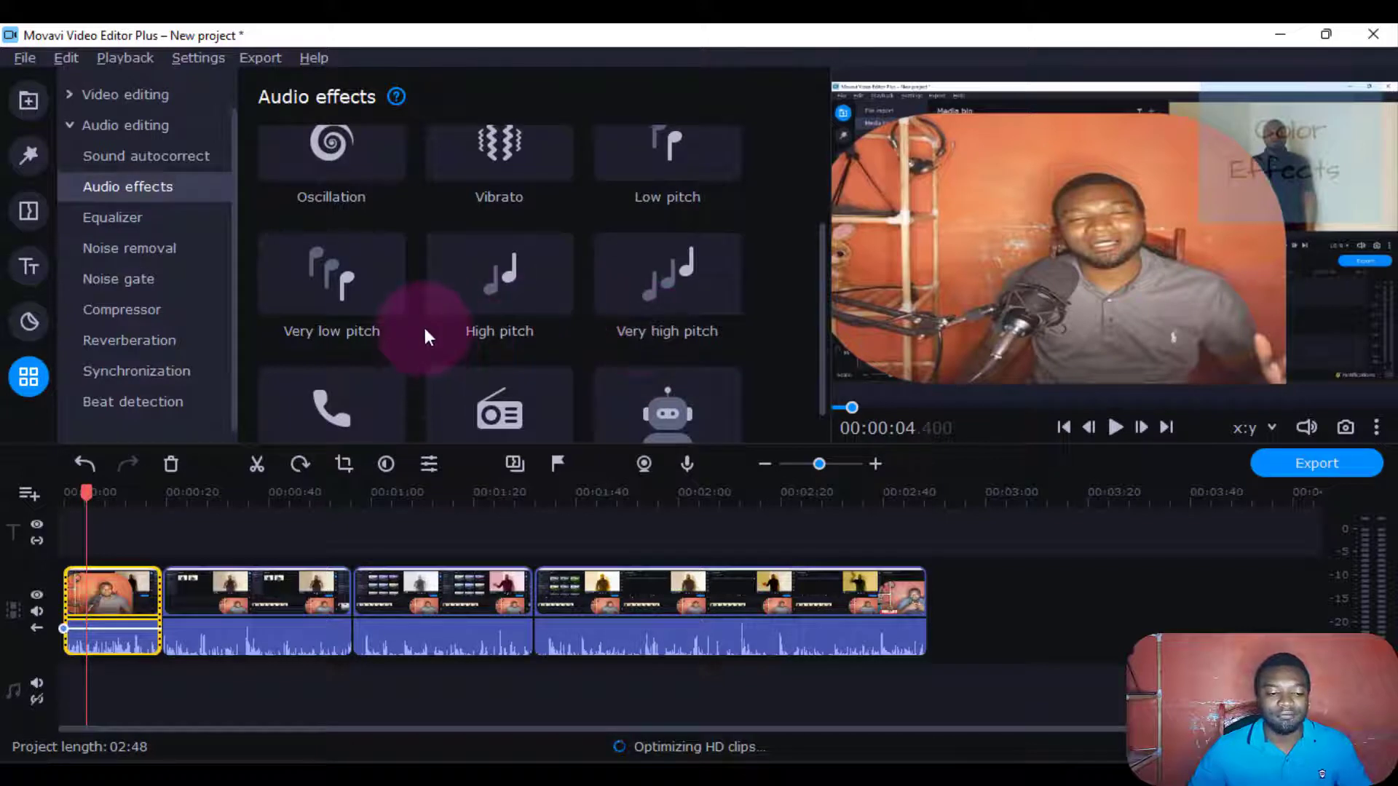
pyautogui.scroll(2, 645, 287)
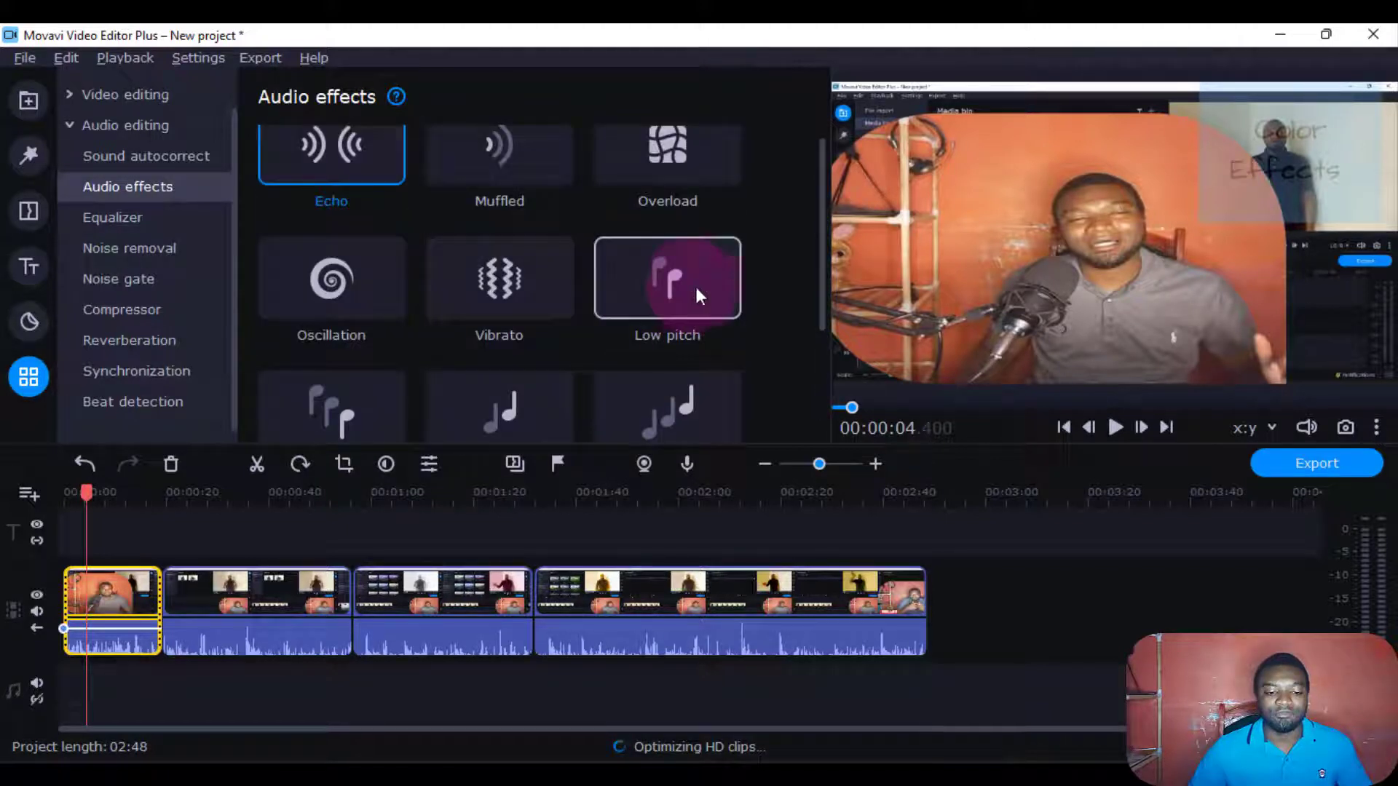
pyautogui.scroll(-2, 660, 344)
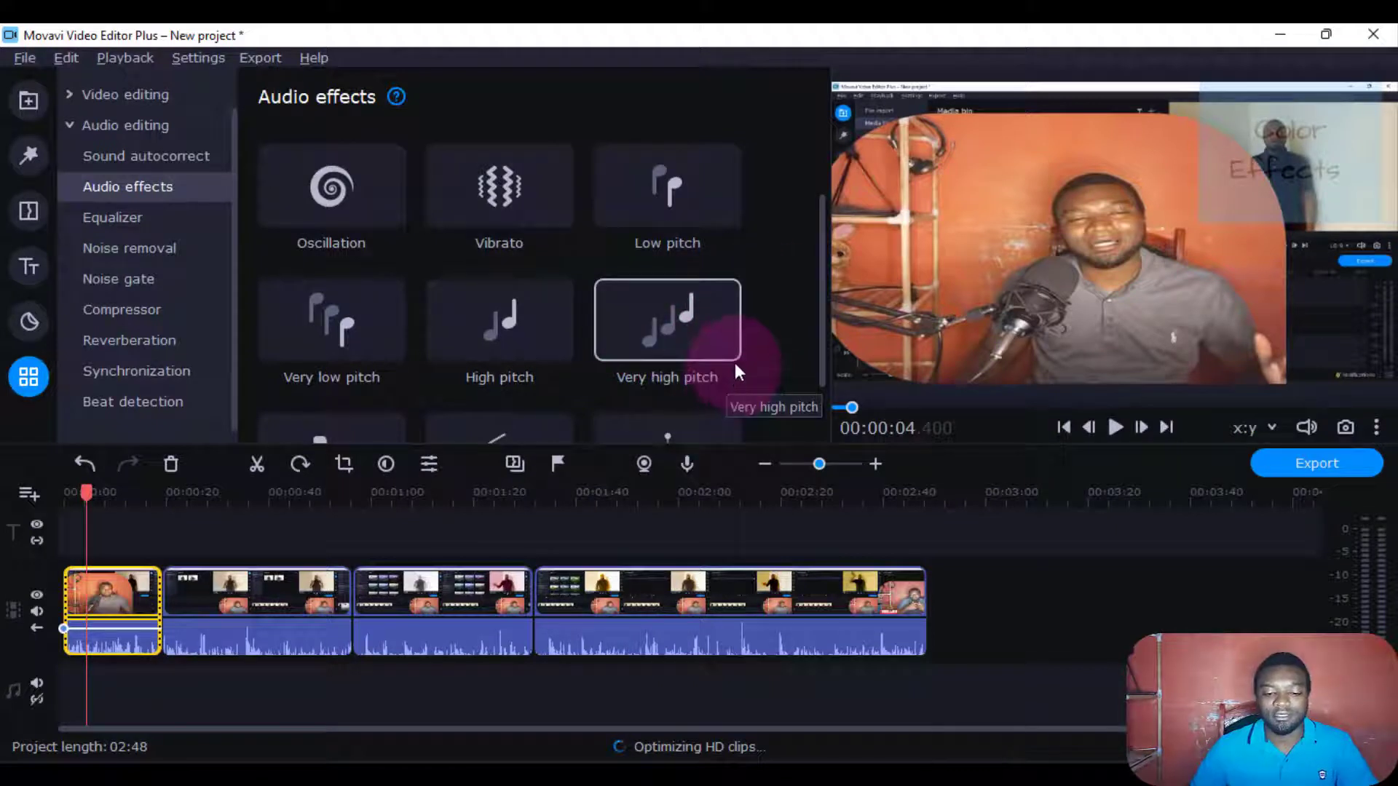
pyautogui.scroll(-2, 735, 371)
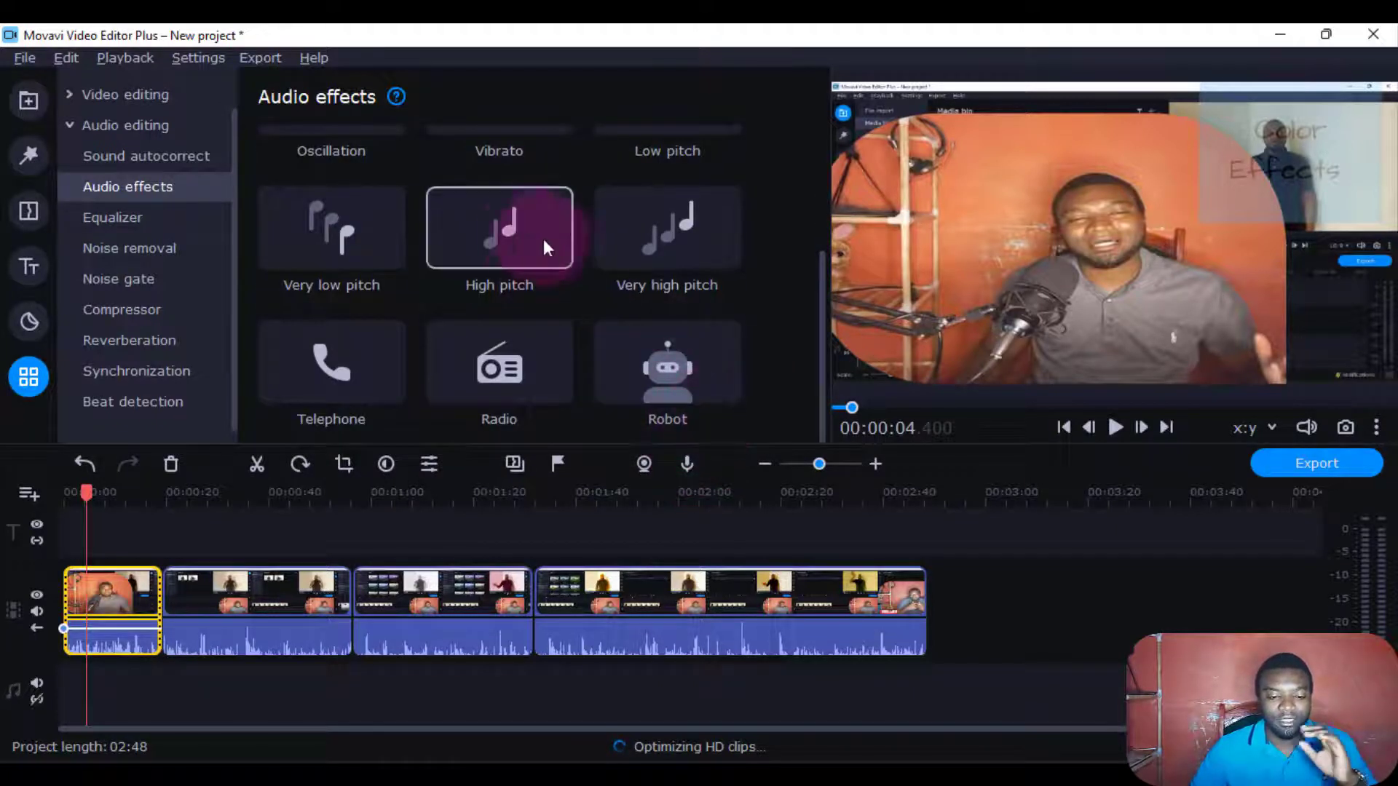
pyautogui.moveTo(526, 228); pyautogui.dragTo(70, 607)
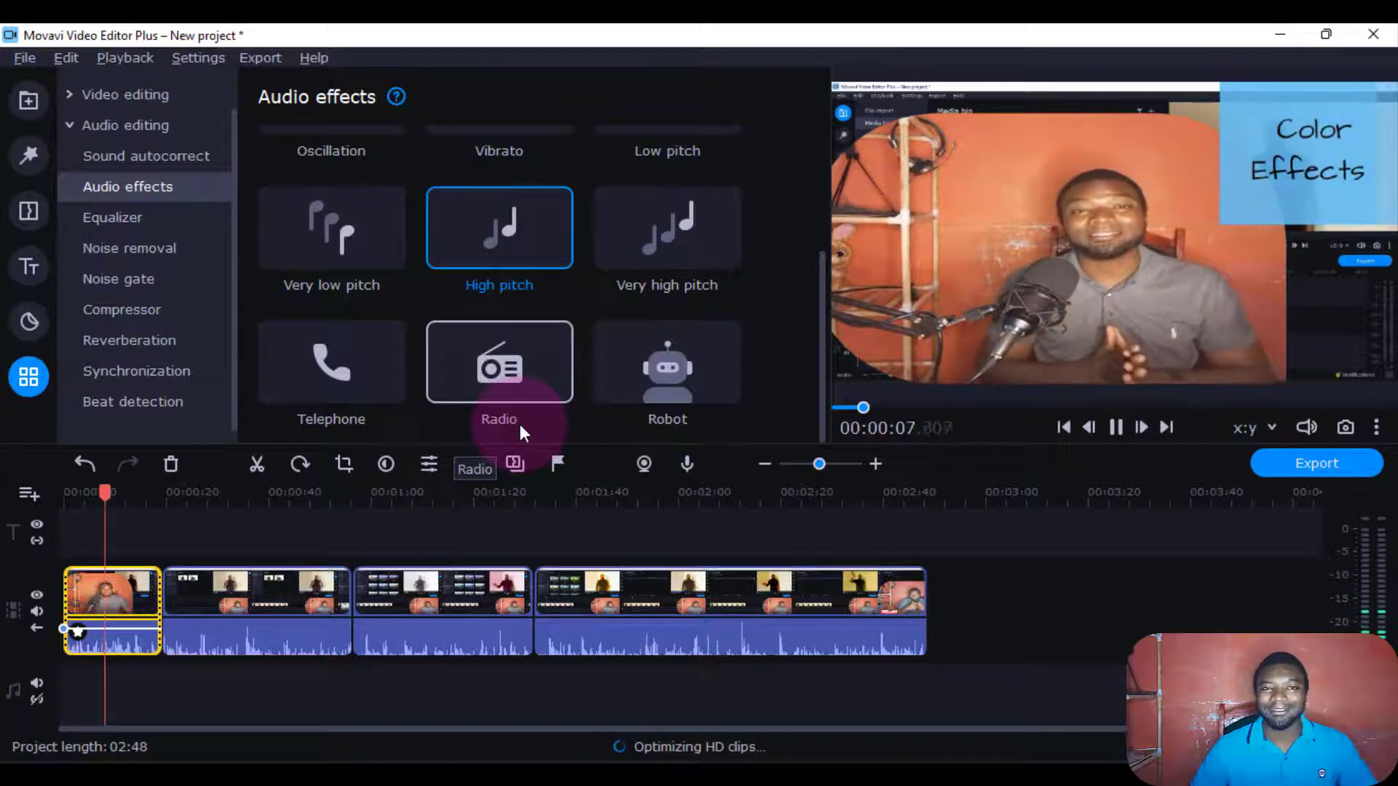
pyautogui.press('space')
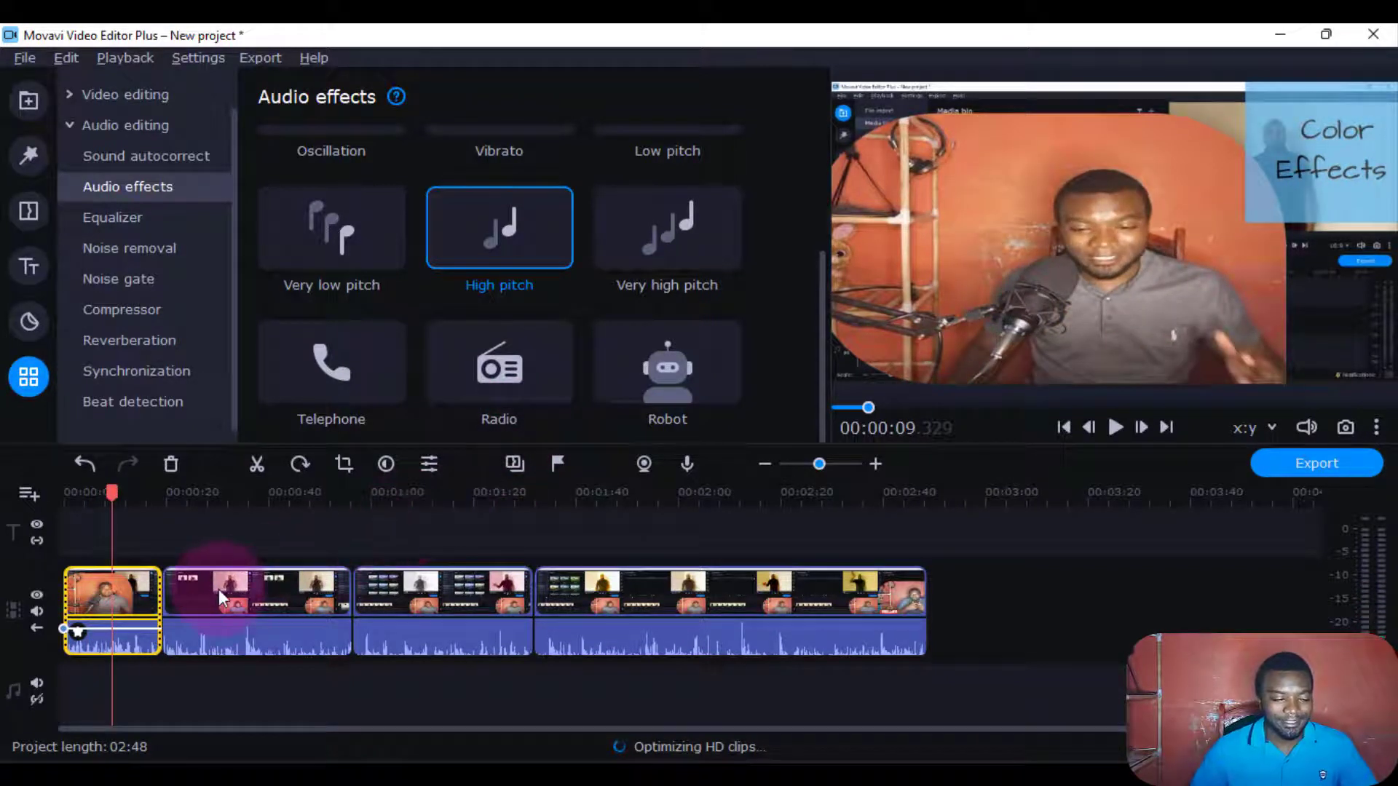
pyautogui.hotkey('ctrl', 'z')
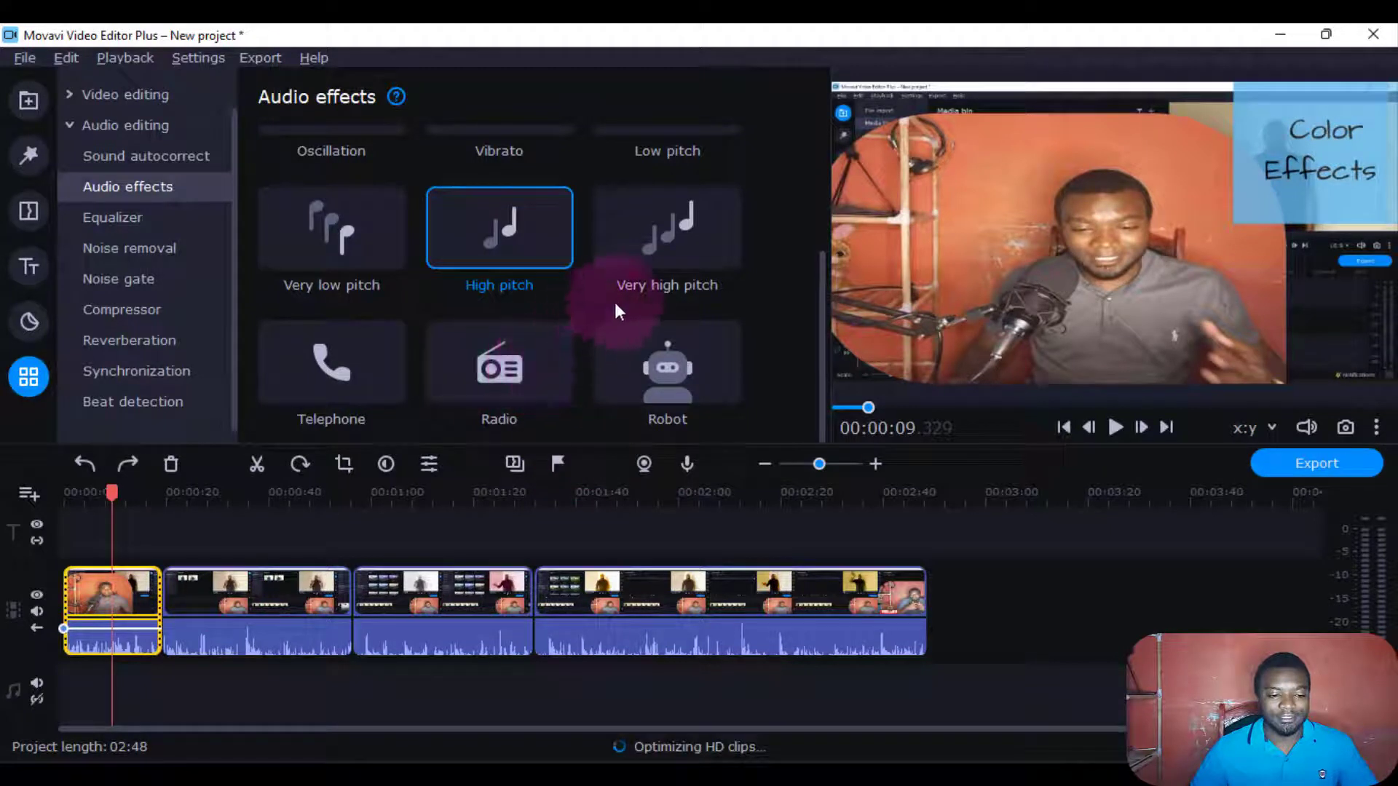
# Apply the Robot voice effect to the first clip
pyautogui.moveTo(662, 351)
pyautogui.mouseDown()
pyautogui.moveTo(104, 592)
pyautogui.moveTo(217, 594)
pyautogui.moveTo(76, 585)
pyautogui.moveTo(87, 587)
pyautogui.mouseUp()
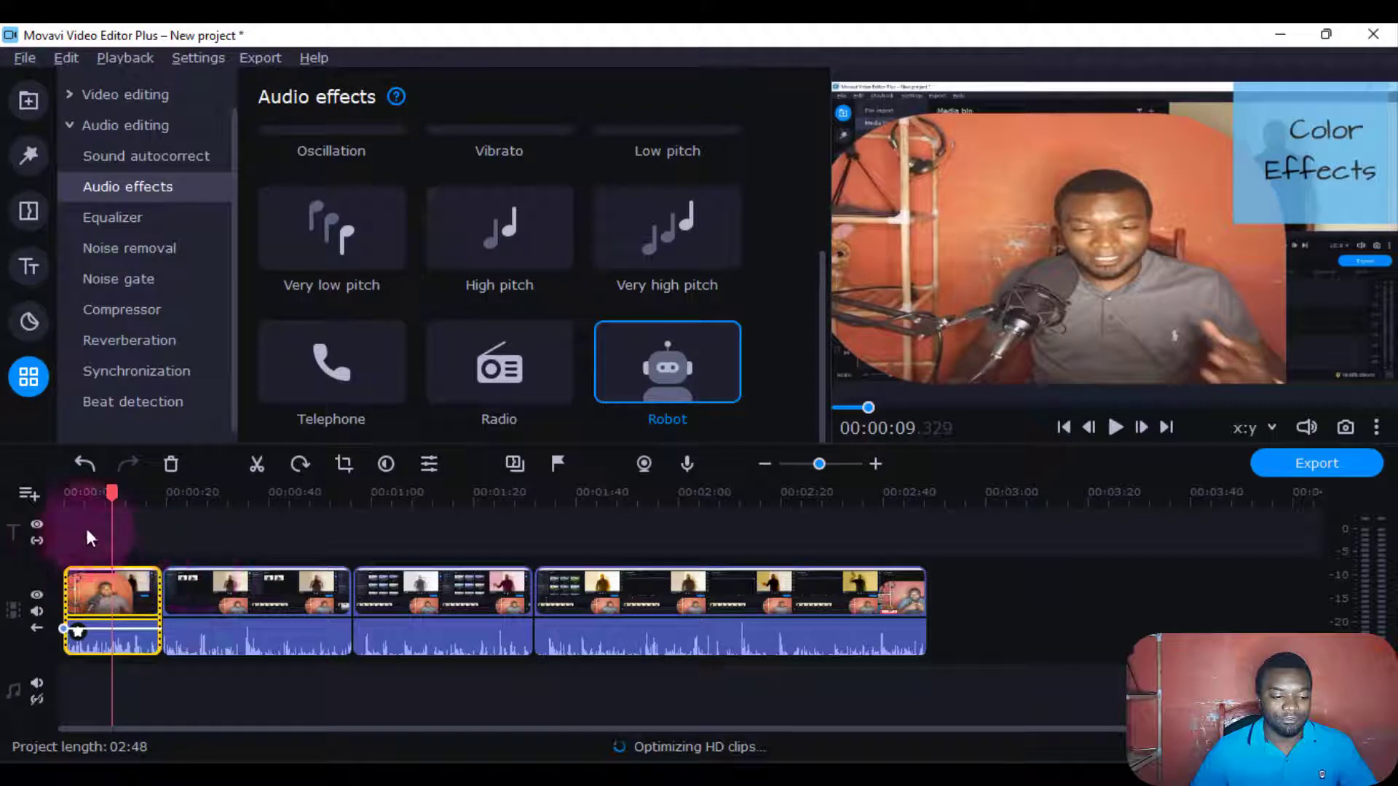
pyautogui.click(92, 630)
pyautogui.moveTo(674, 360); pyautogui.dragTo(80, 593)
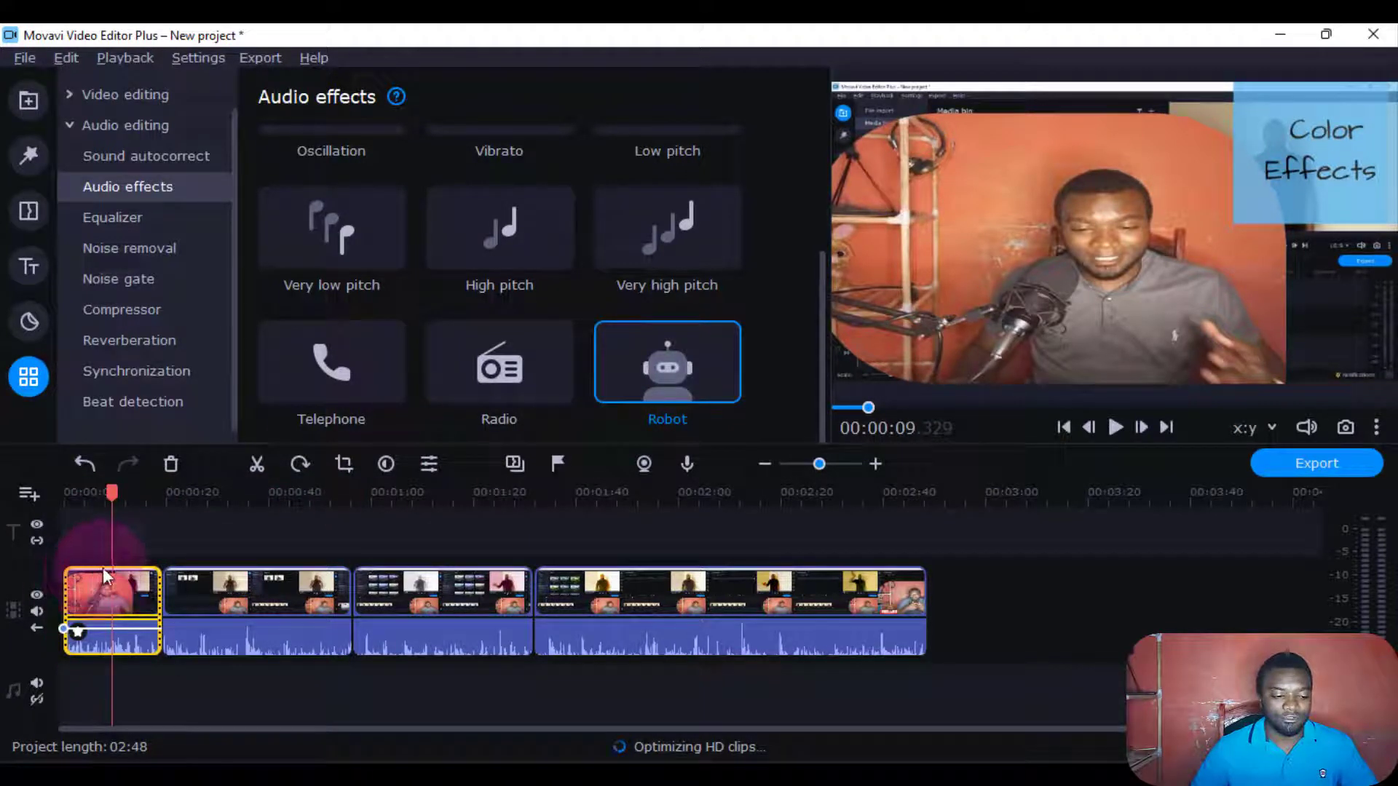
pyautogui.click(353, 295)
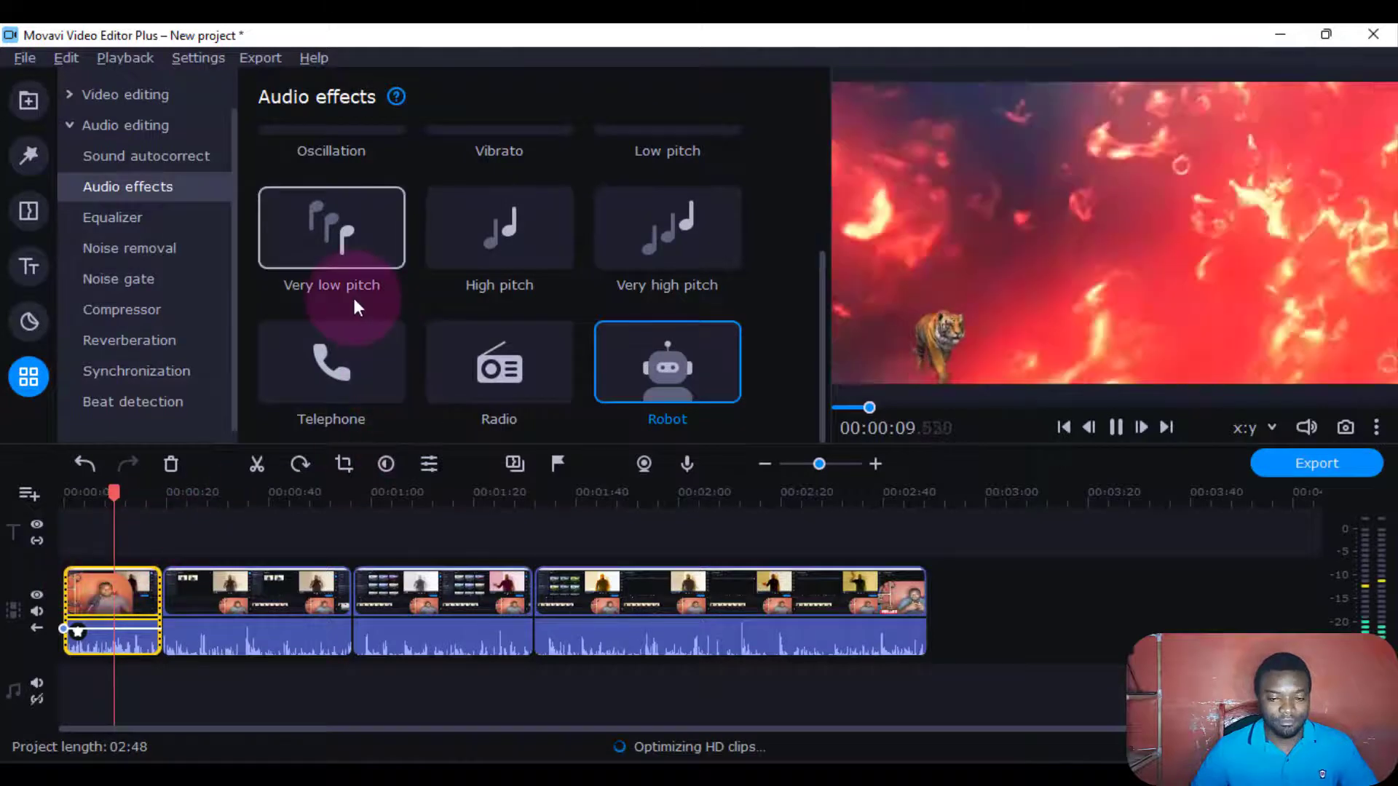
# Apply Robot to the second clip, preview it, and show the first clip's applied effects
pyautogui.moveTo(110, 504); pyautogui.dragTo(228, 538)
pyautogui.click(261, 584)
pyautogui.moveTo(667, 374); pyautogui.dragTo(267, 592)
pyautogui.click(1111, 430)
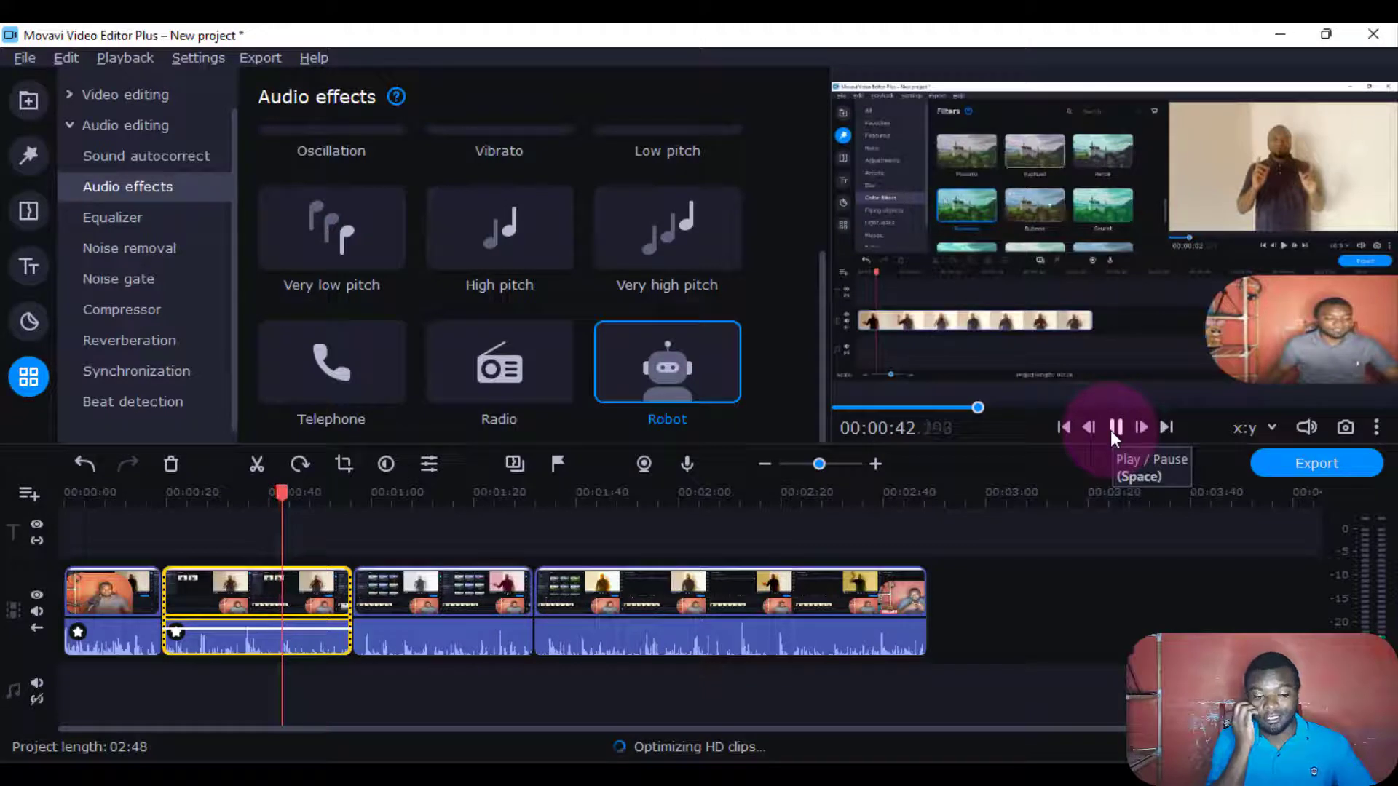
pyautogui.press('space')
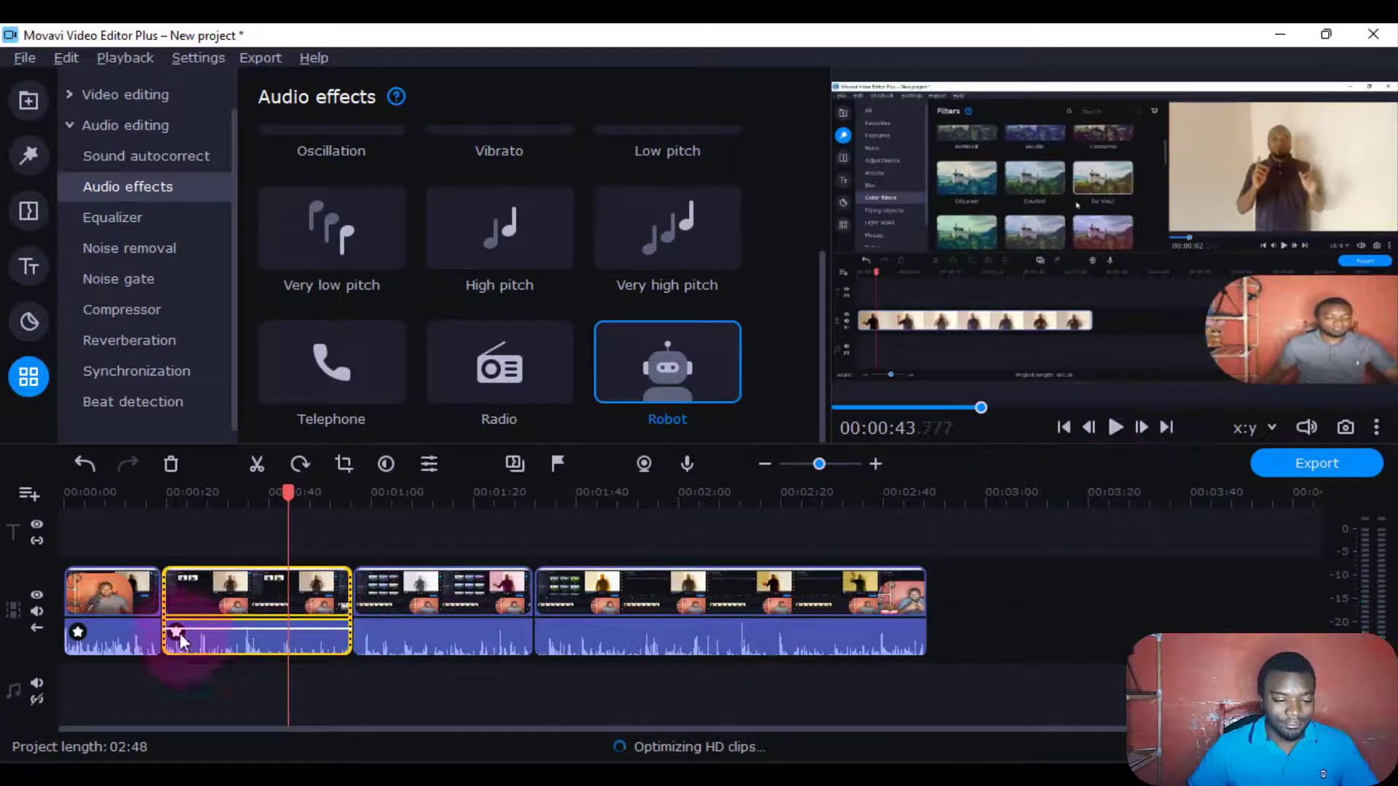
pyautogui.click(77, 634)
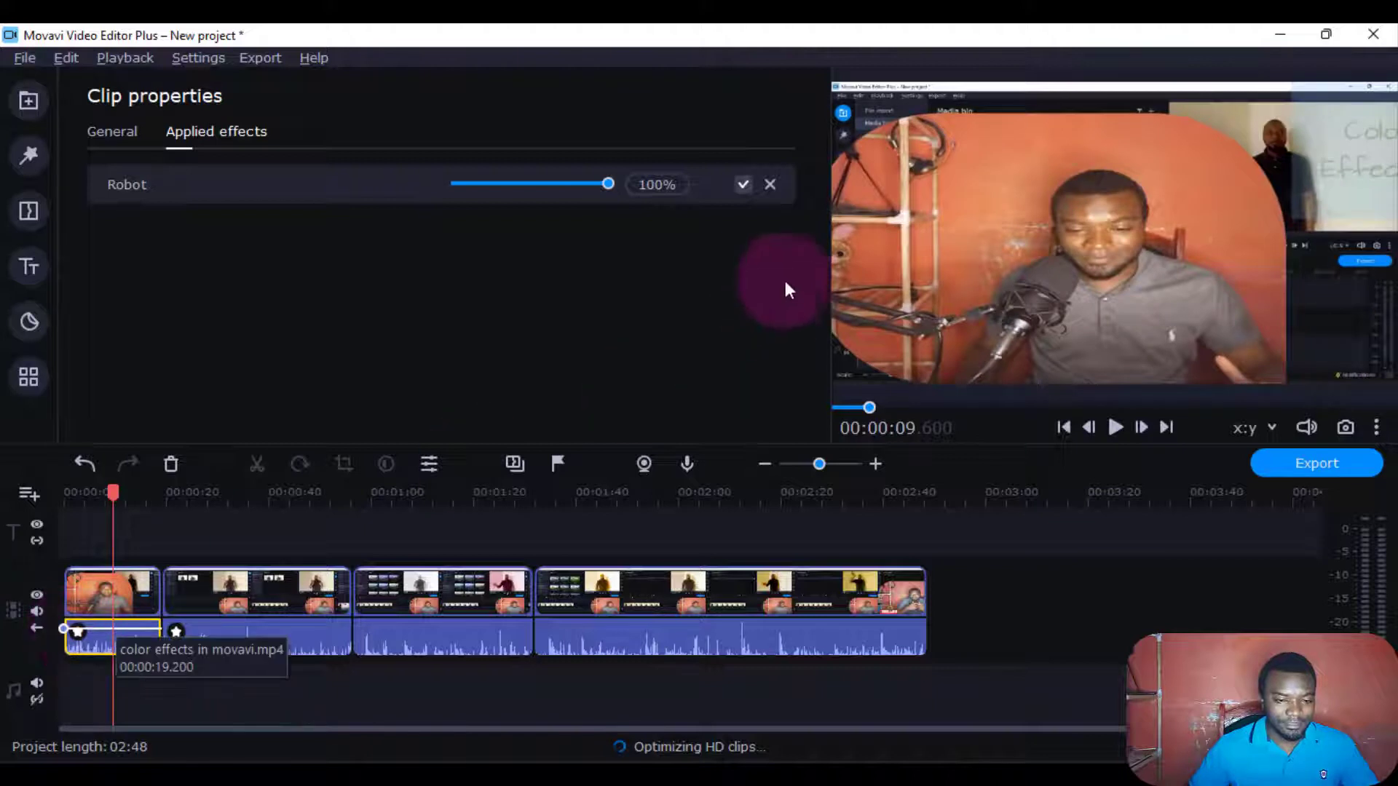
# Remove the Robot effect from both the first and second clips
pyautogui.click(770, 184)
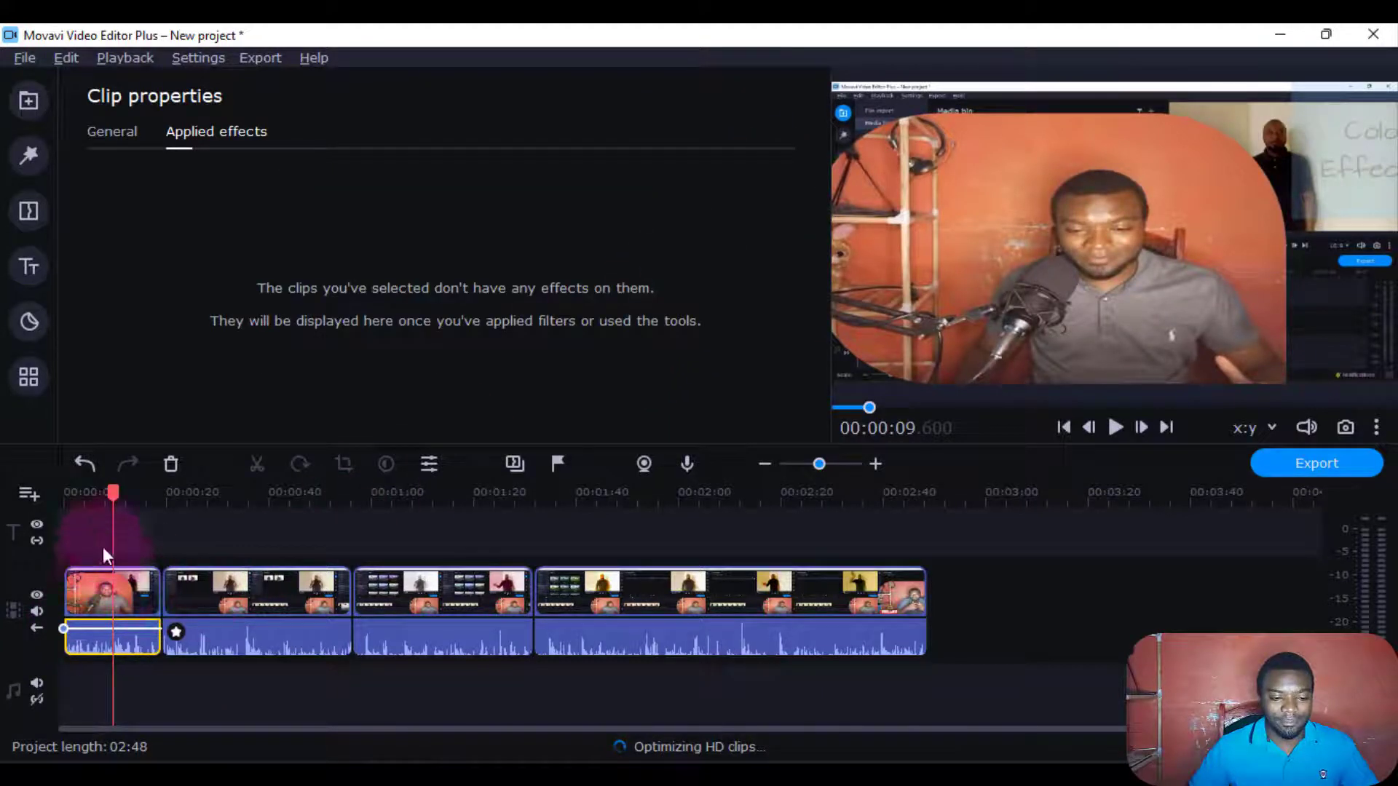
pyautogui.click(179, 638)
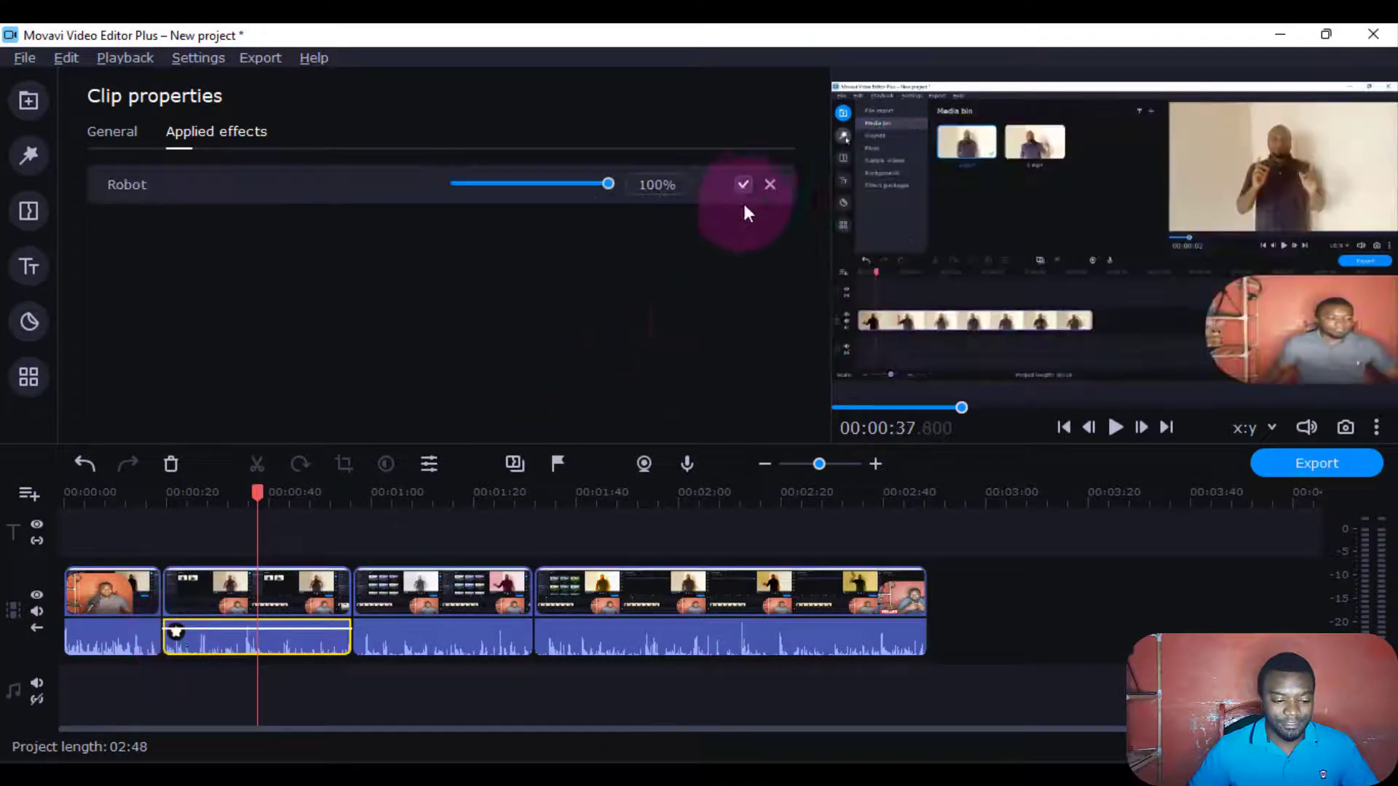
pyautogui.click(770, 184)
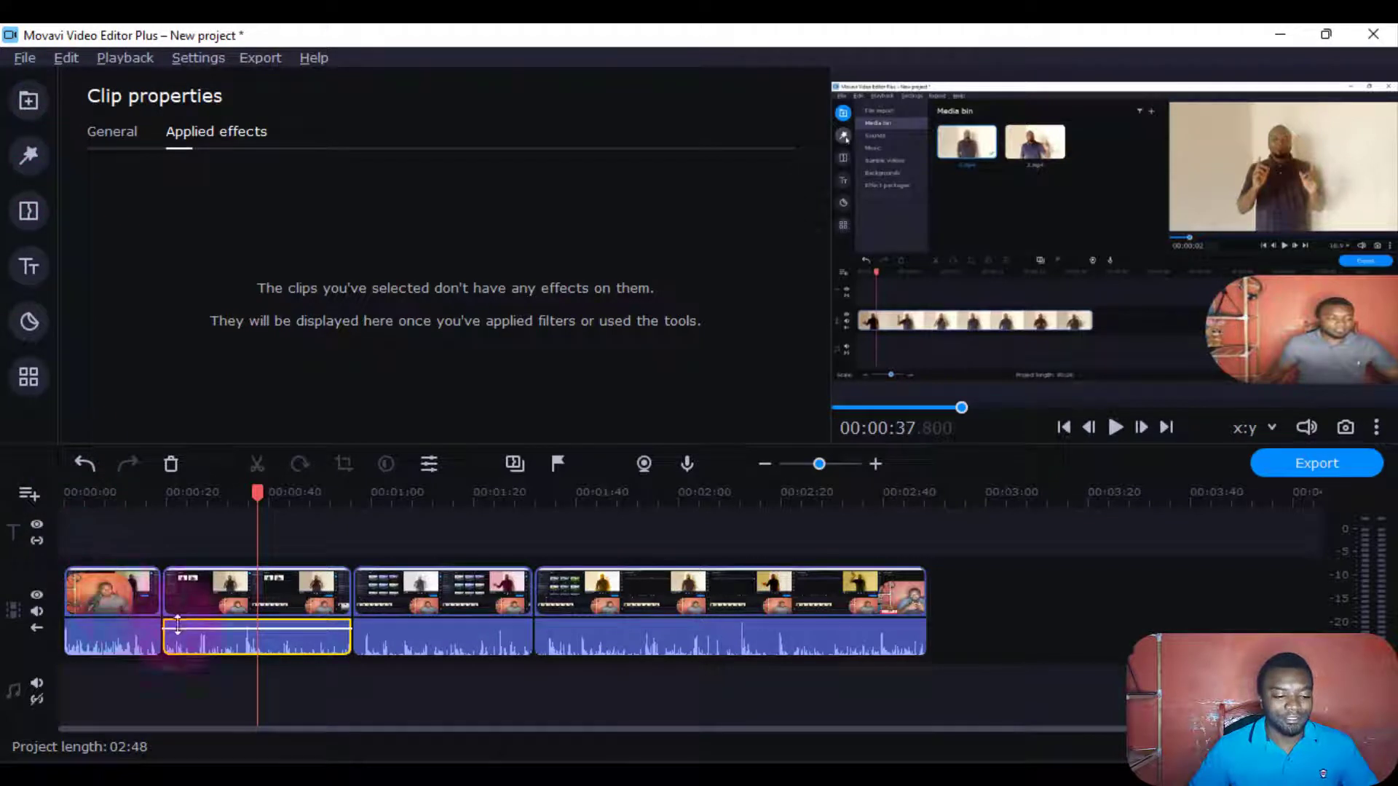
# Return the first clip's volume line to its original level, then show the Audio effects collection
pyautogui.click(81, 596)
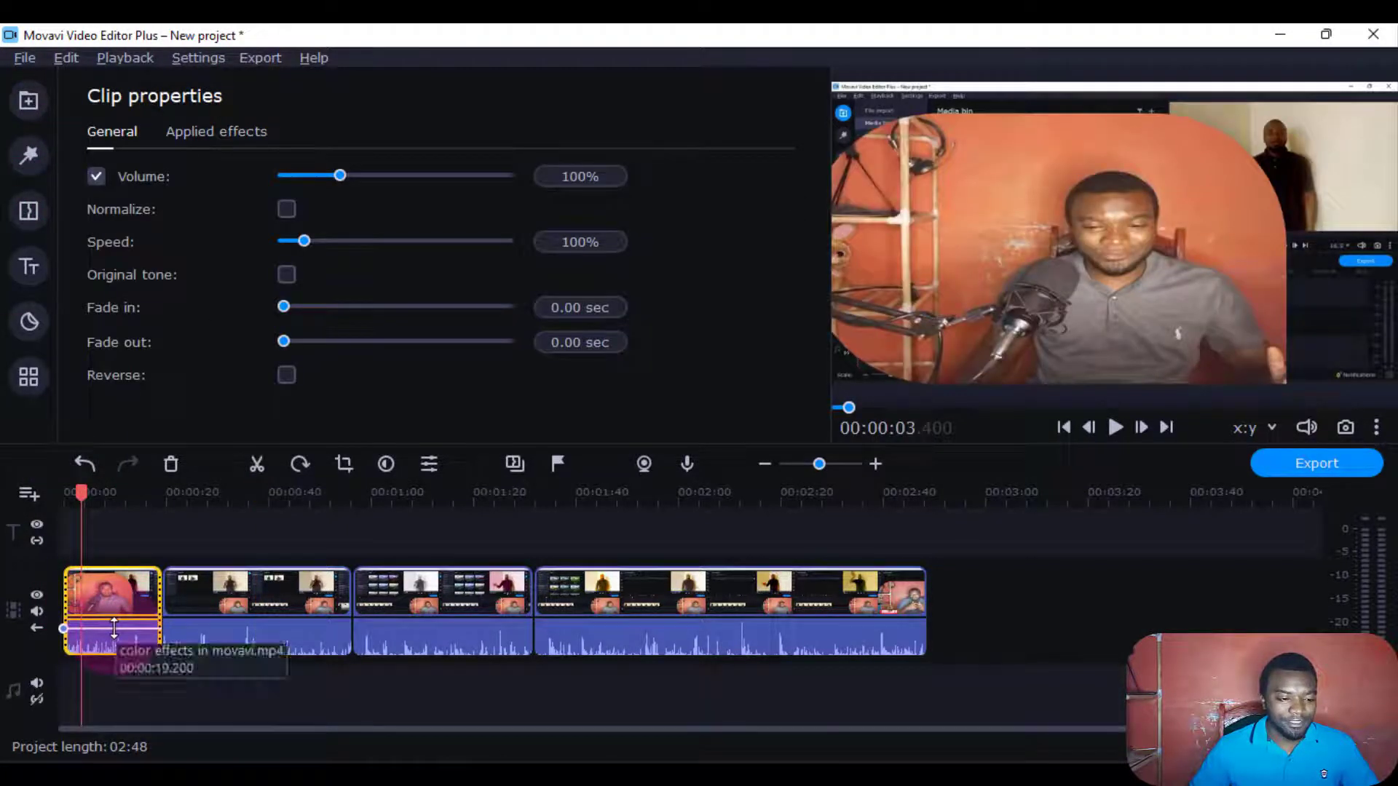
pyautogui.click(111, 627)
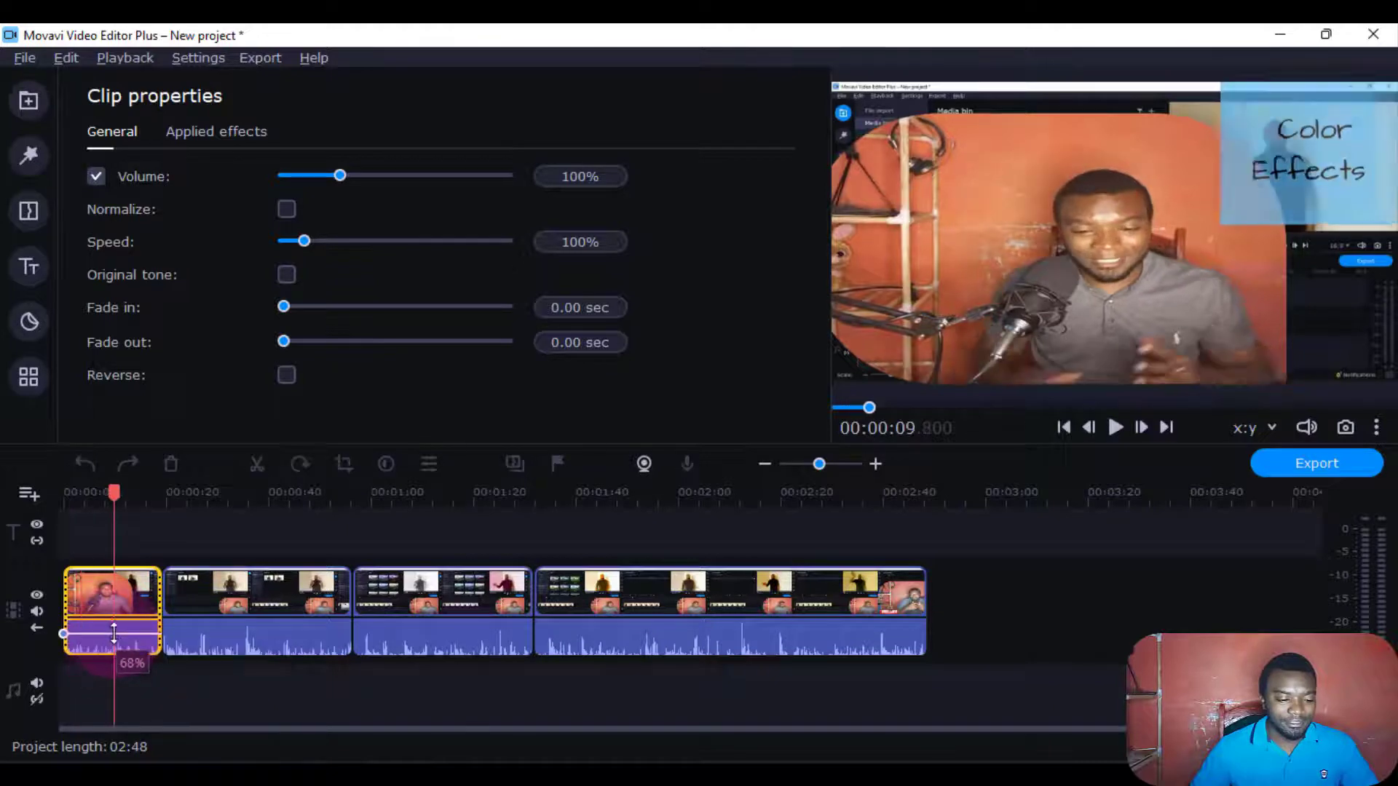
pyautogui.click(115, 607)
pyautogui.click(112, 612)
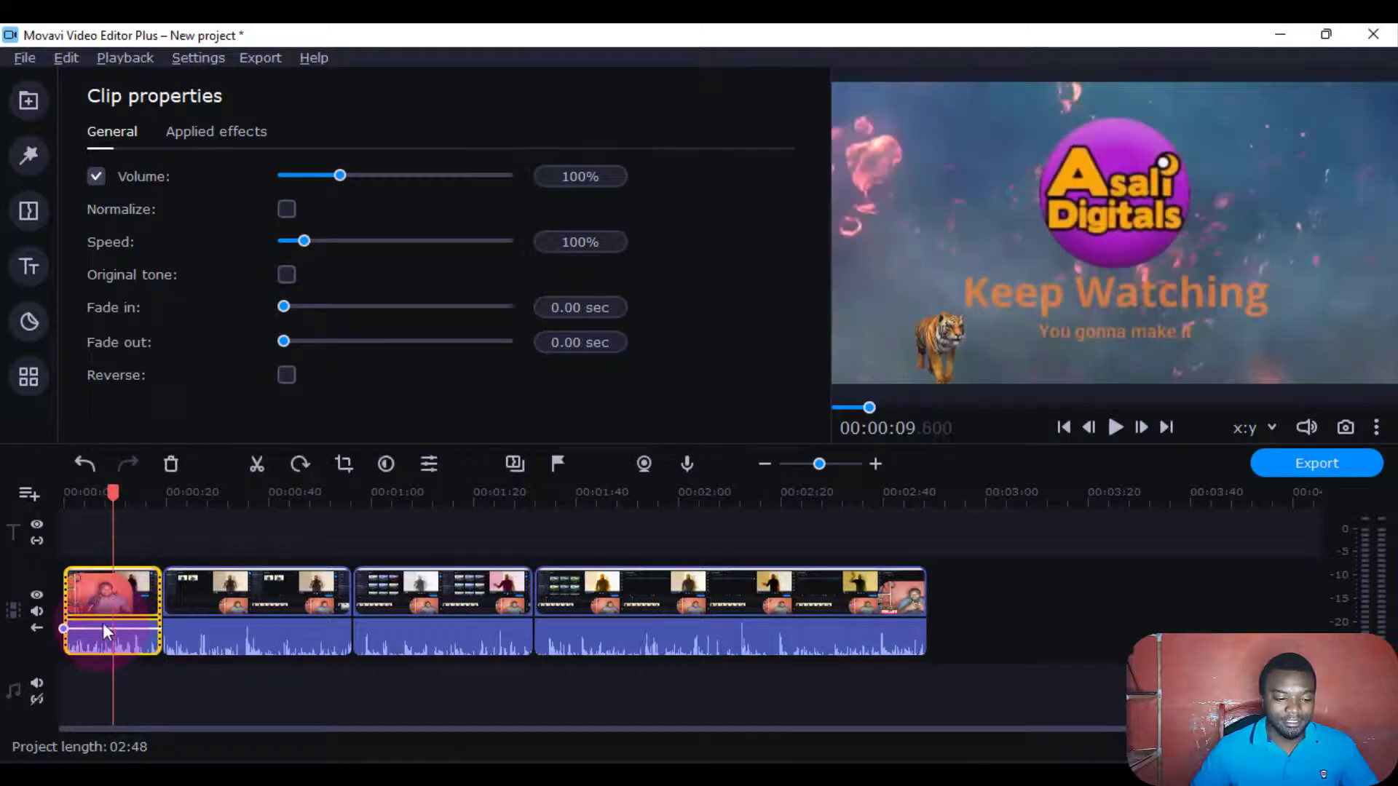
pyautogui.click(102, 617)
pyautogui.moveTo(89, 627); pyautogui.dragTo(132, 627)
pyautogui.press('space')
pyautogui.press('space')
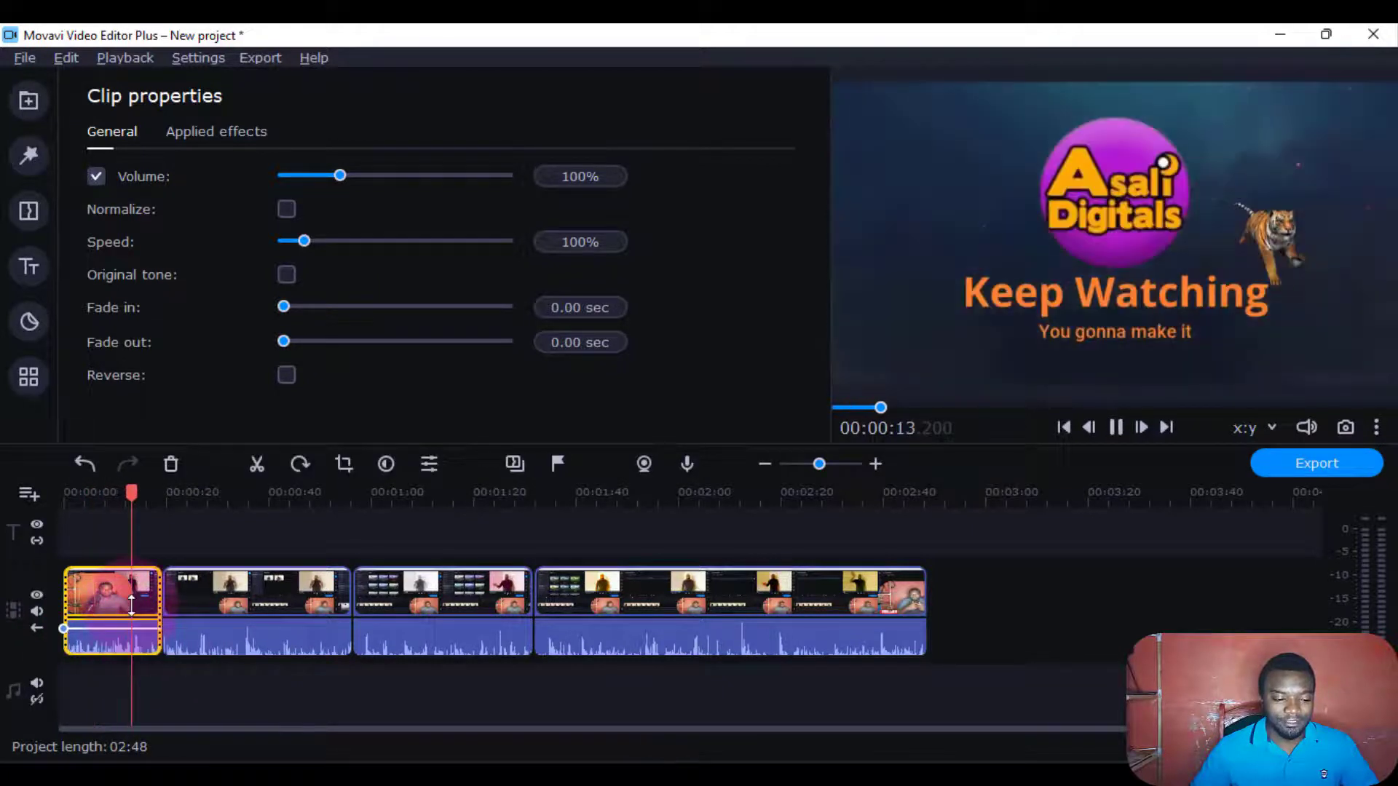
pyautogui.click(218, 406)
pyautogui.click(147, 518)
pyautogui.click(189, 607)
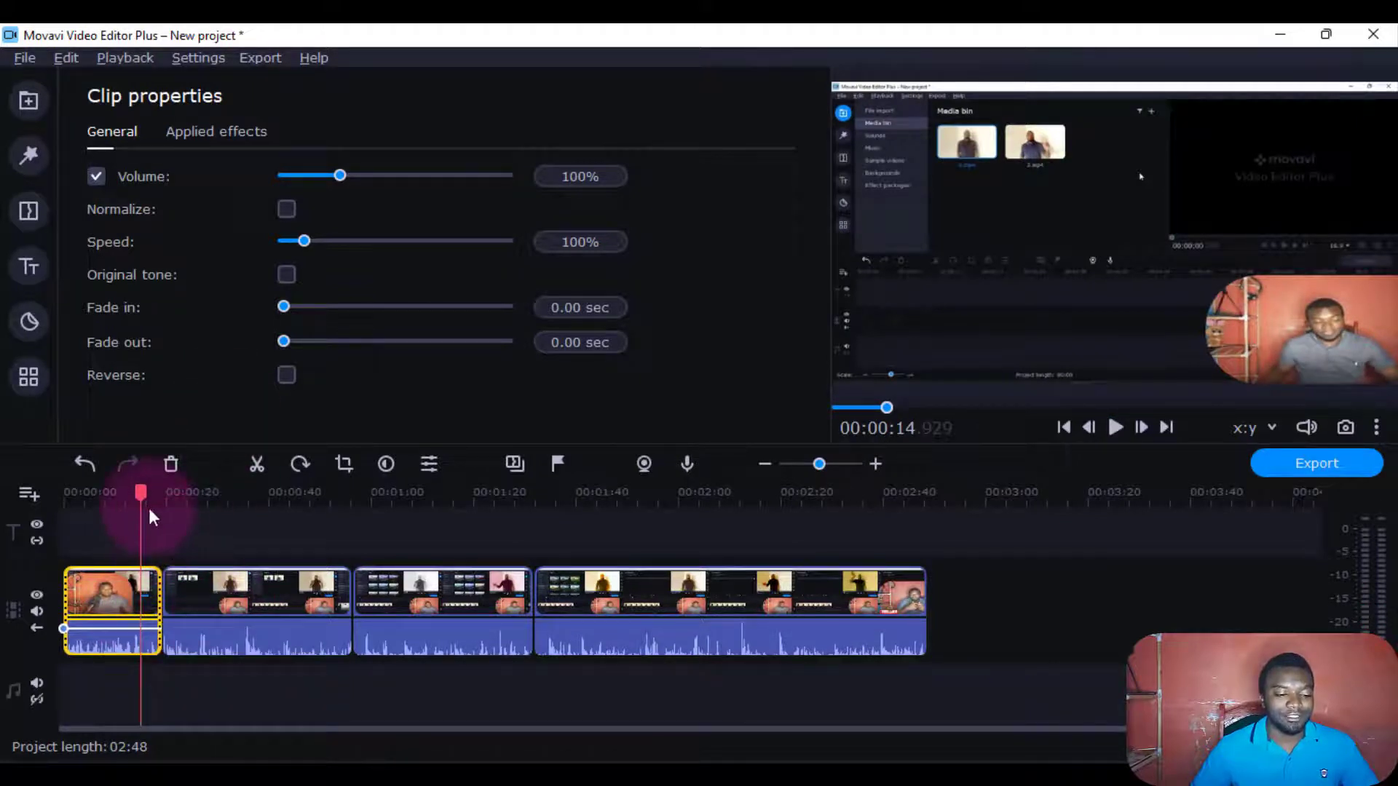
pyautogui.click(45, 386)
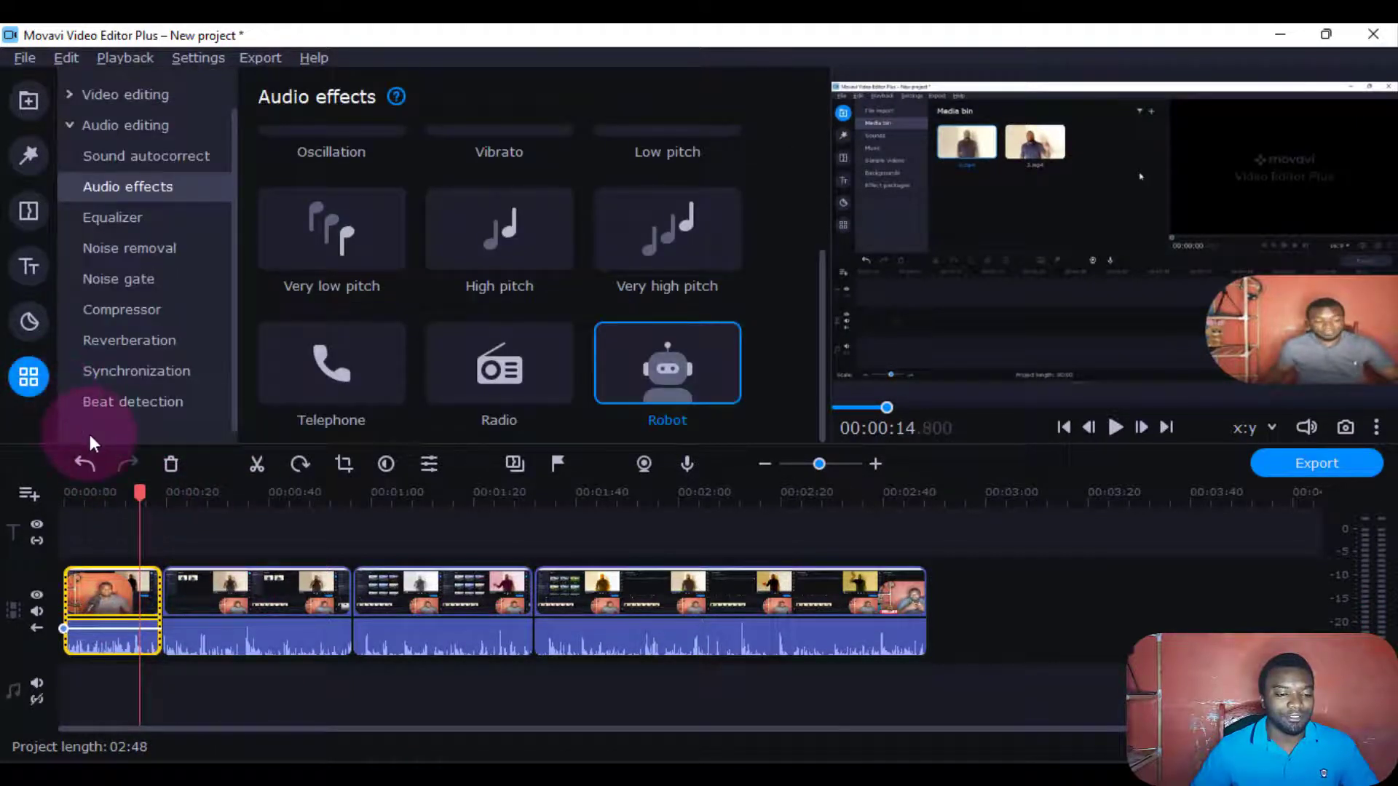
# Select the second clip's audio and add volume points near its start and end
pyautogui.click(138, 506)
pyautogui.moveTo(141, 496); pyautogui.dragTo(90, 495)
pyautogui.click(86, 643)
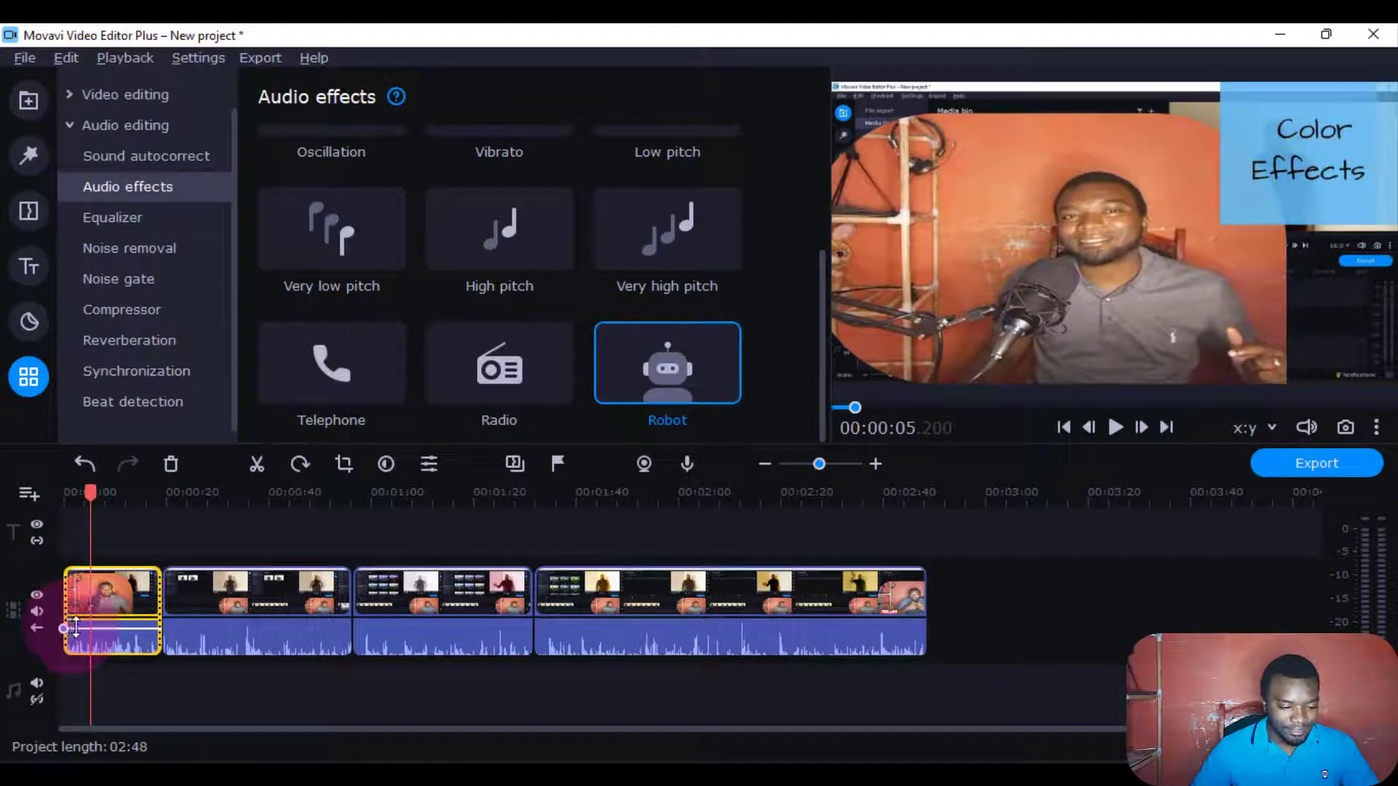
pyautogui.click(193, 631)
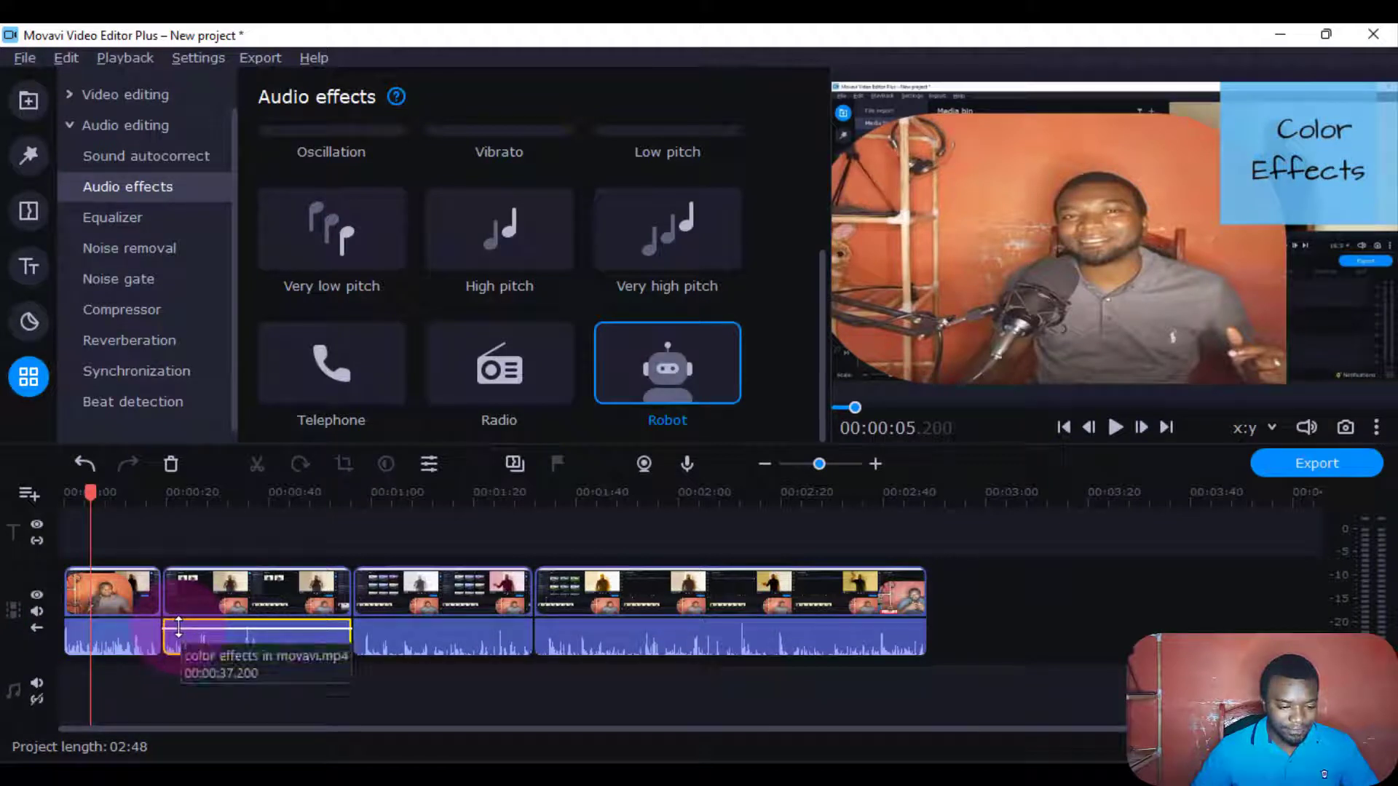
pyautogui.doubleClick(178, 627)
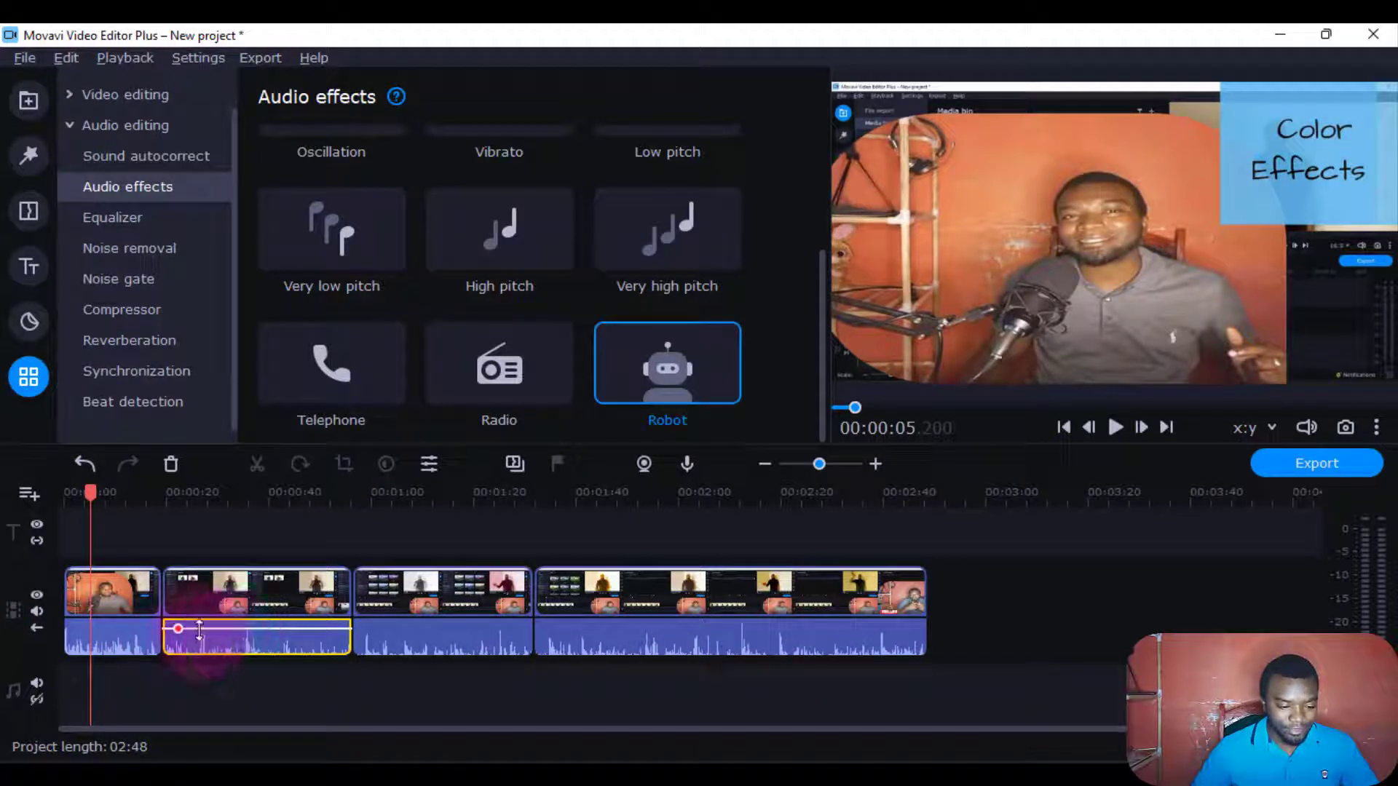
pyautogui.doubleClick(199, 628)
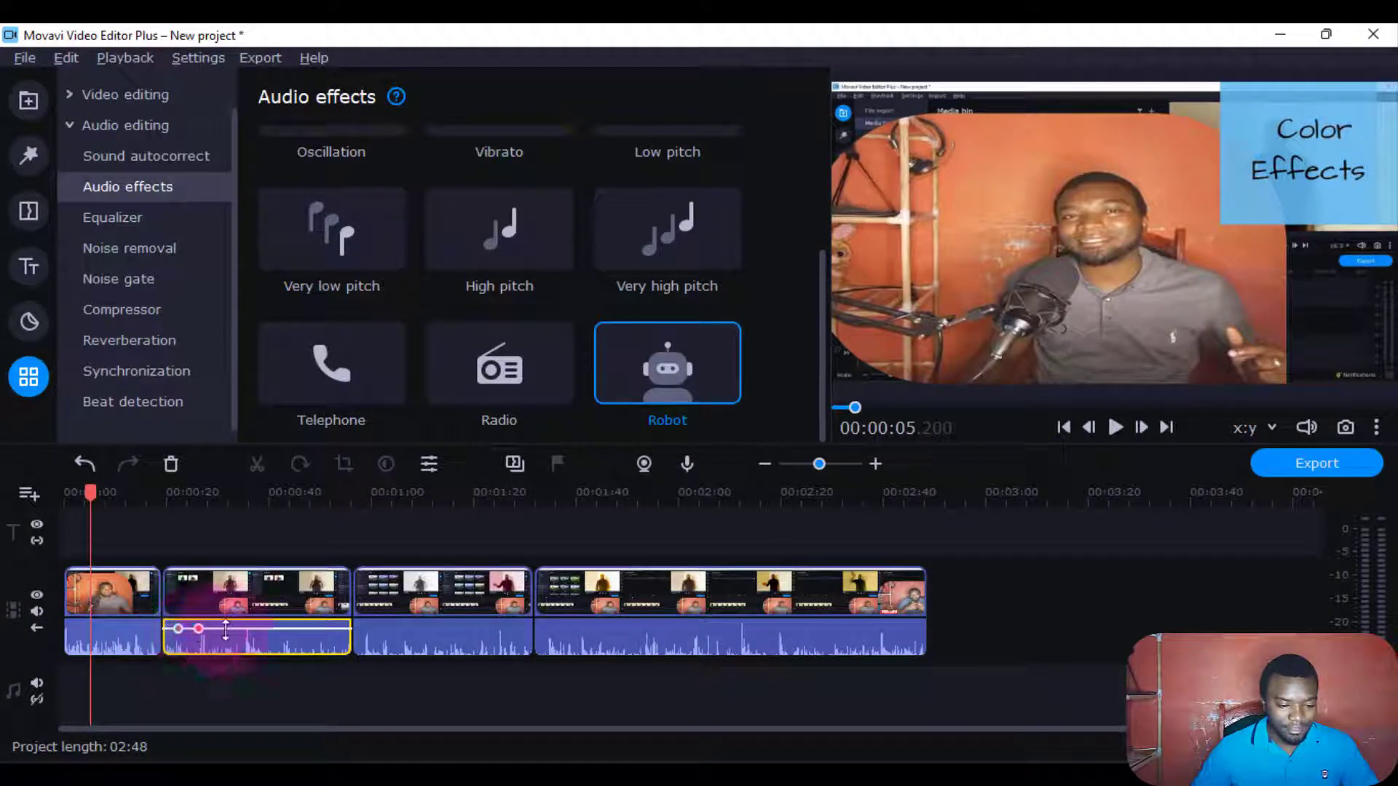
pyautogui.doubleClick(314, 628)
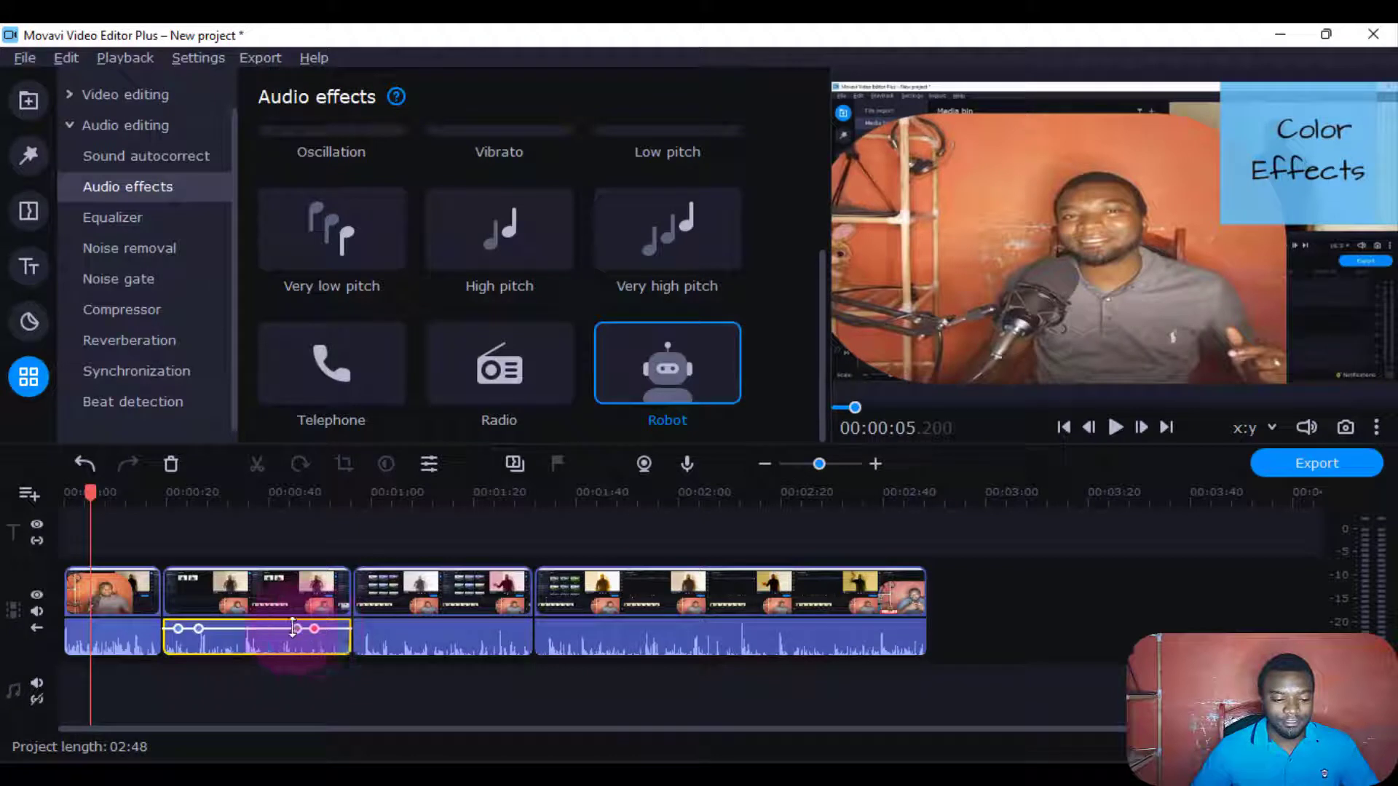
# Lower the starting volume point to 43% and the clip's ending volume to 17%
pyautogui.doubleClick(179, 629)
pyautogui.moveTo(178, 629); pyautogui.dragTo(169, 644)
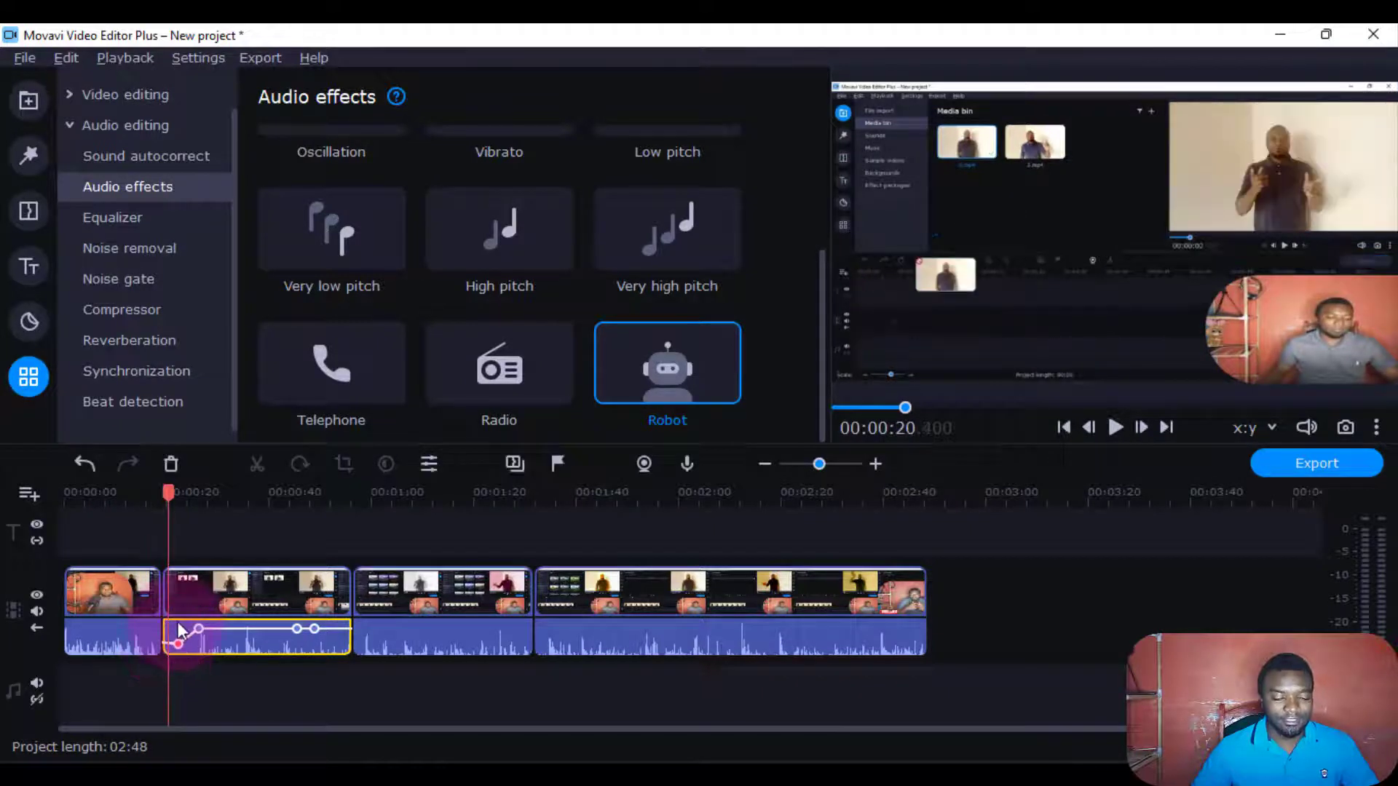
pyautogui.click(312, 627)
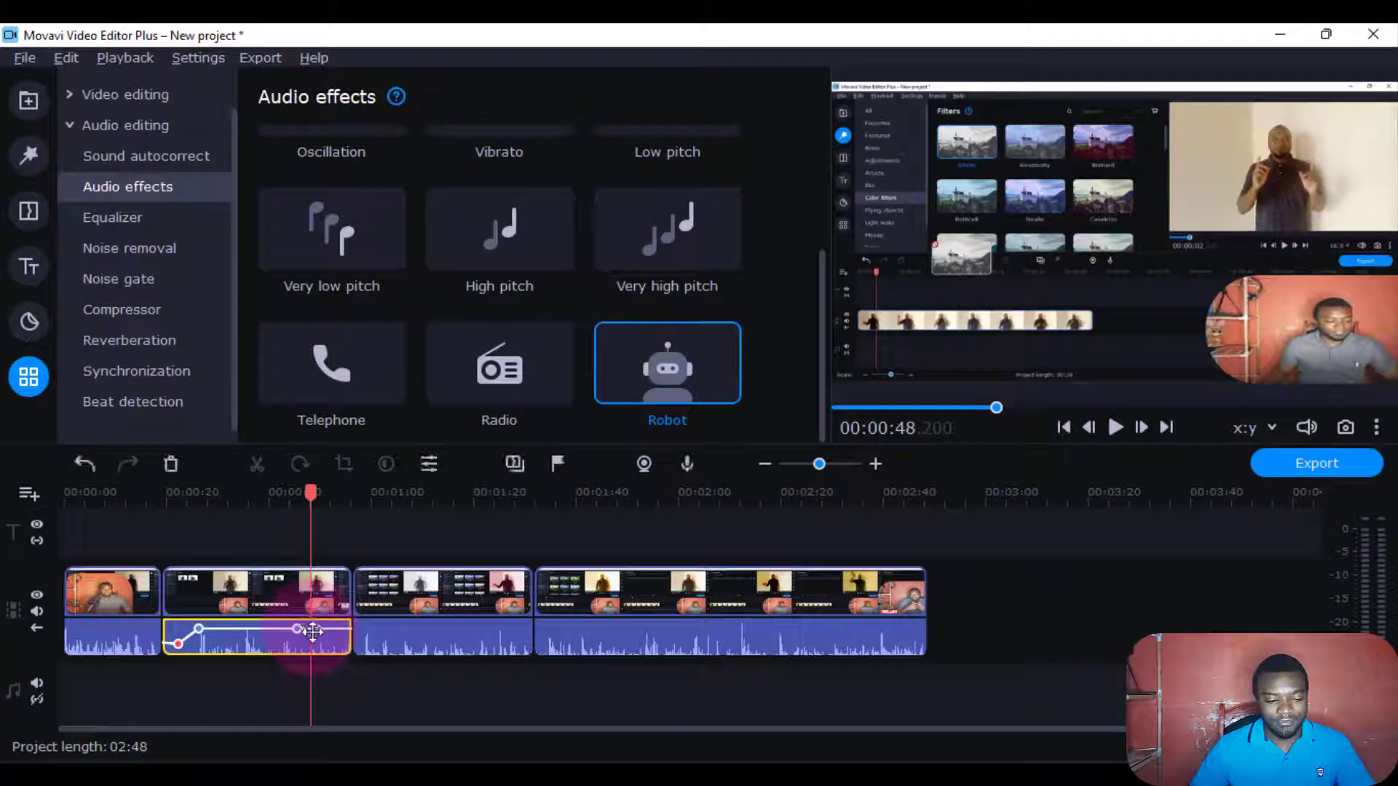
pyautogui.moveTo(344, 630); pyautogui.dragTo(344, 645)
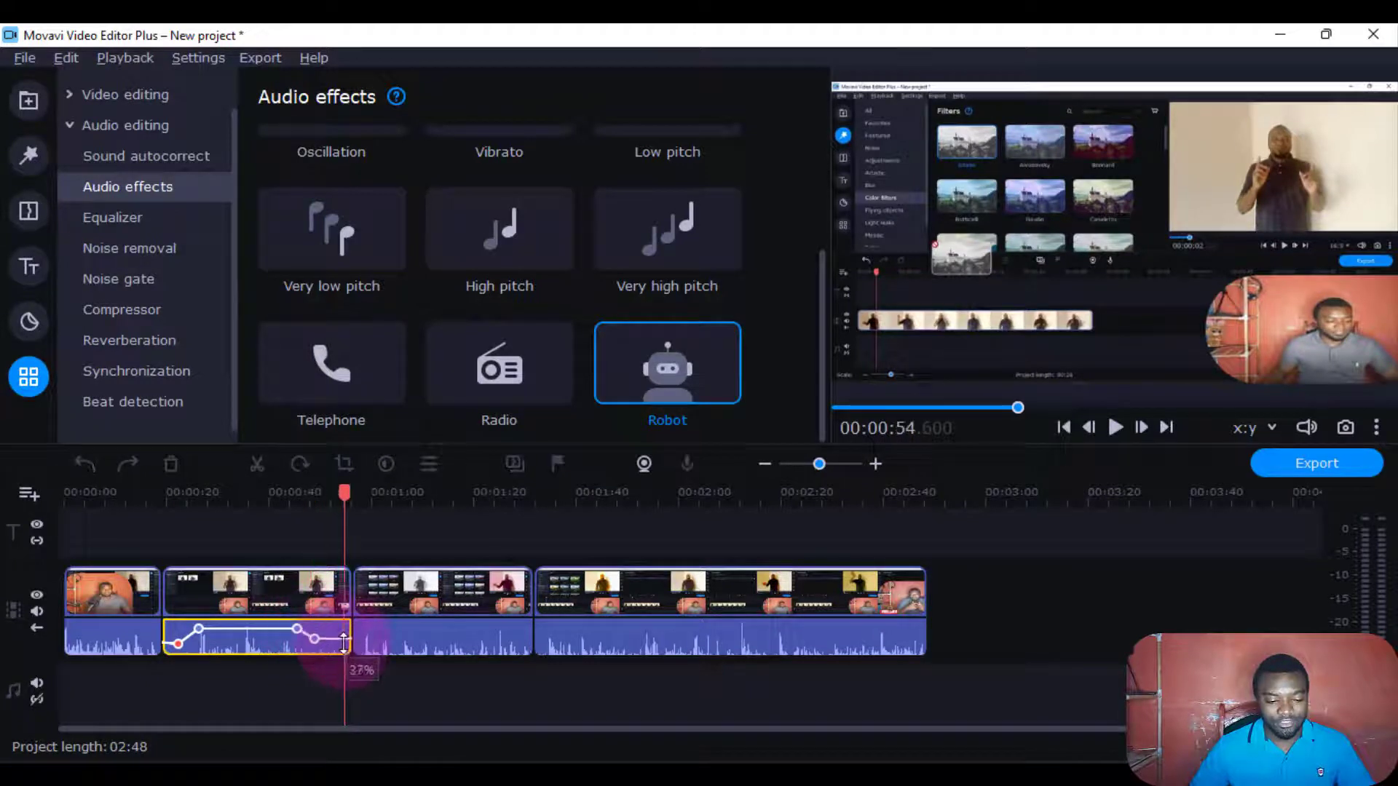
pyautogui.moveTo(342, 502); pyautogui.dragTo(160, 555)
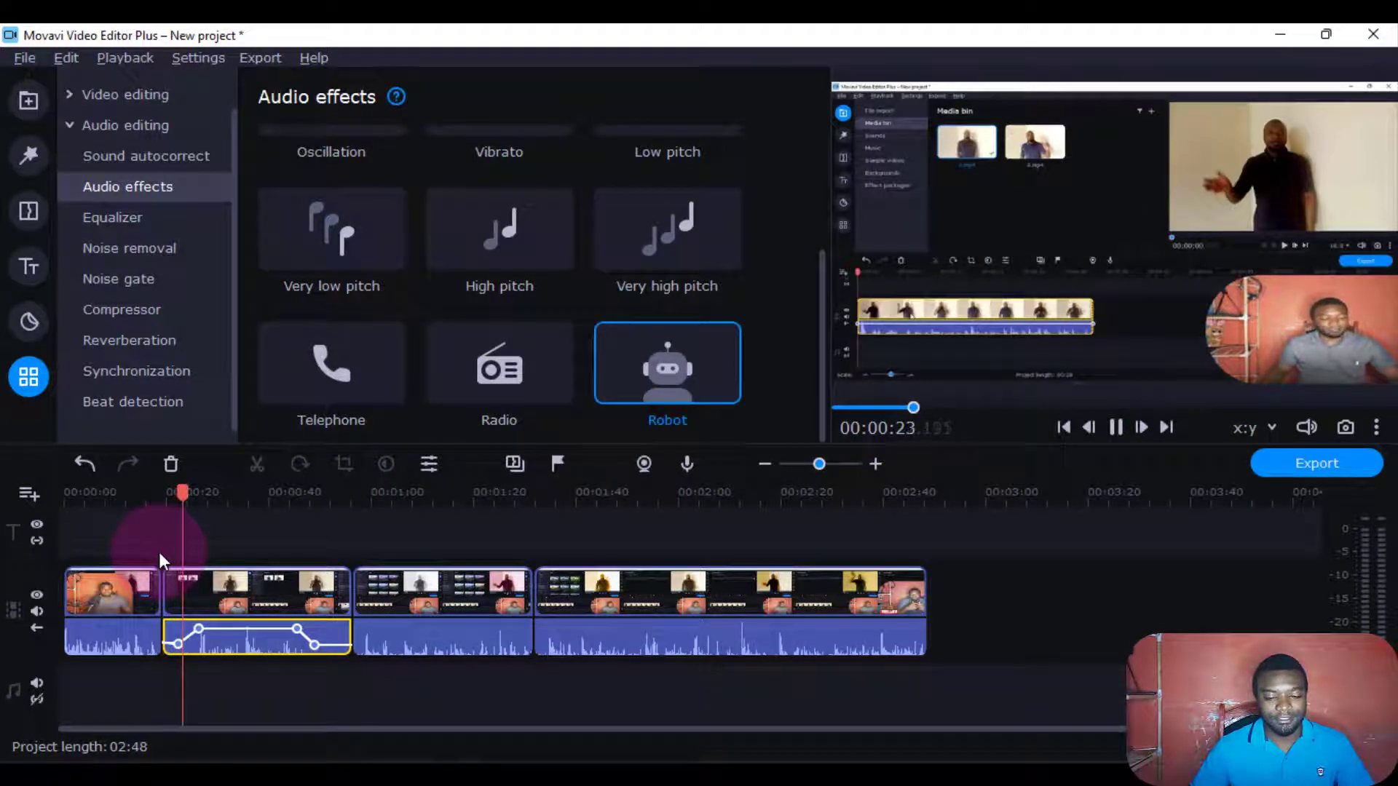
# Play back from about 45 seconds to hear the second clip's volume change
pyautogui.moveTo(190, 494); pyautogui.dragTo(292, 495)
pyautogui.press('space')
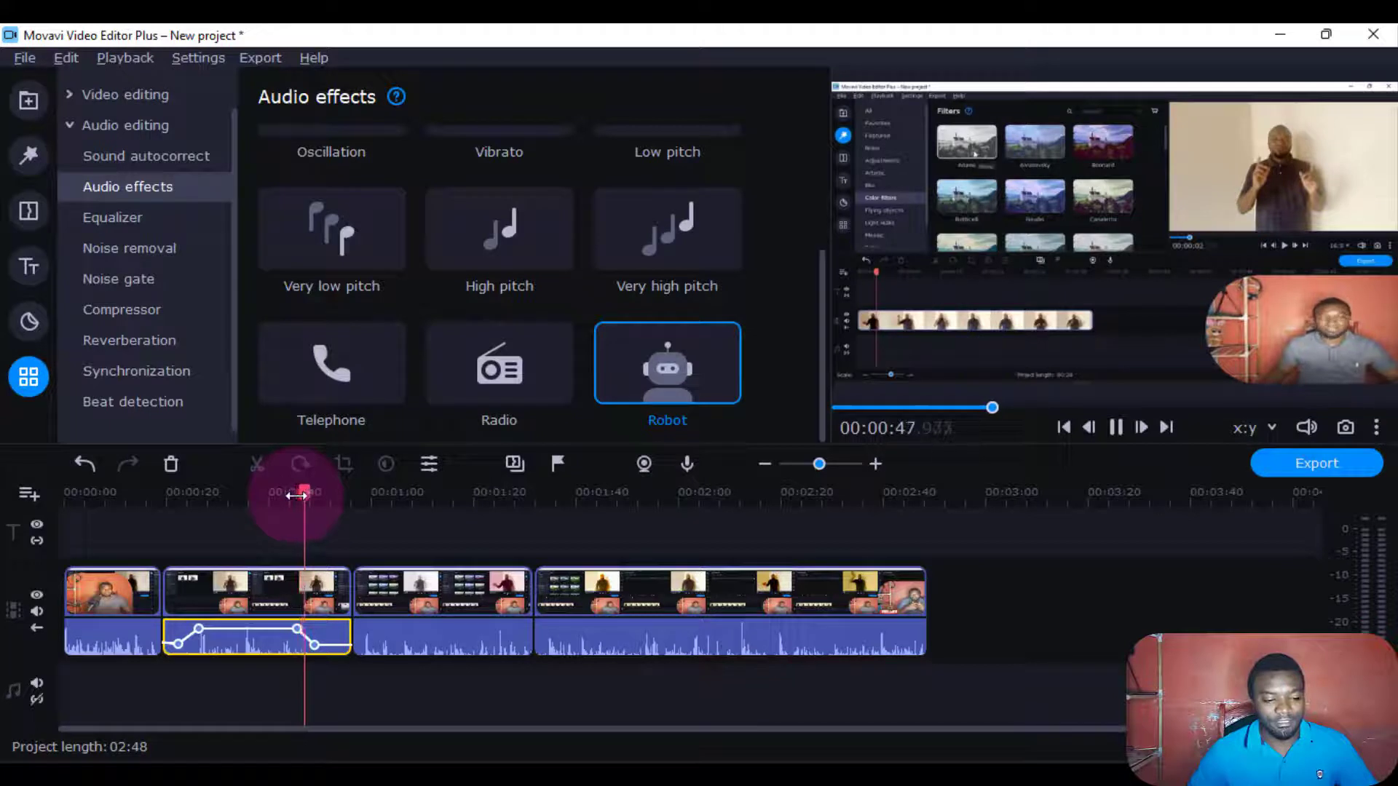
pyautogui.click(300, 631)
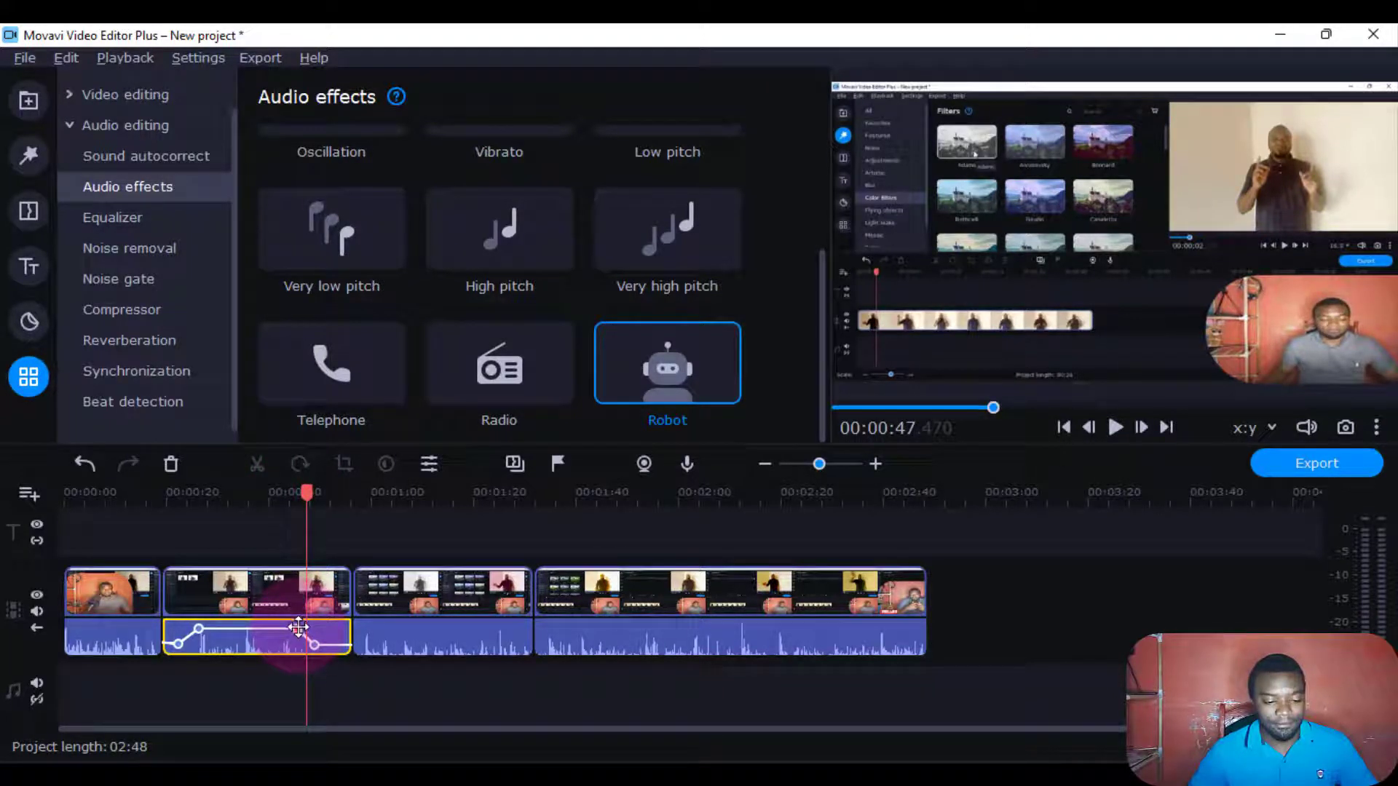
pyautogui.rightClick(299, 629)
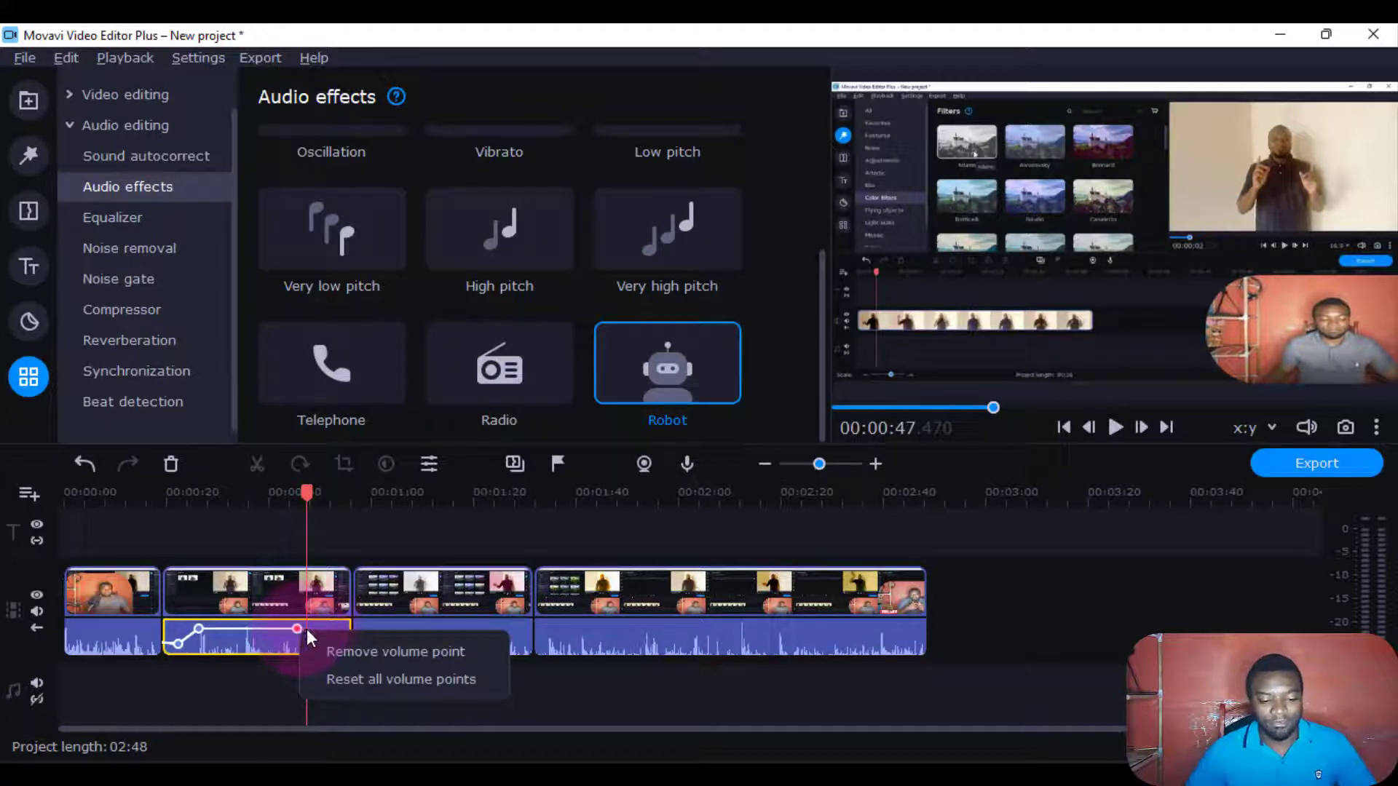
pyautogui.click(307, 499)
# Remove the two ending volume points so the second clip's volume stays level
pyautogui.click(313, 625)
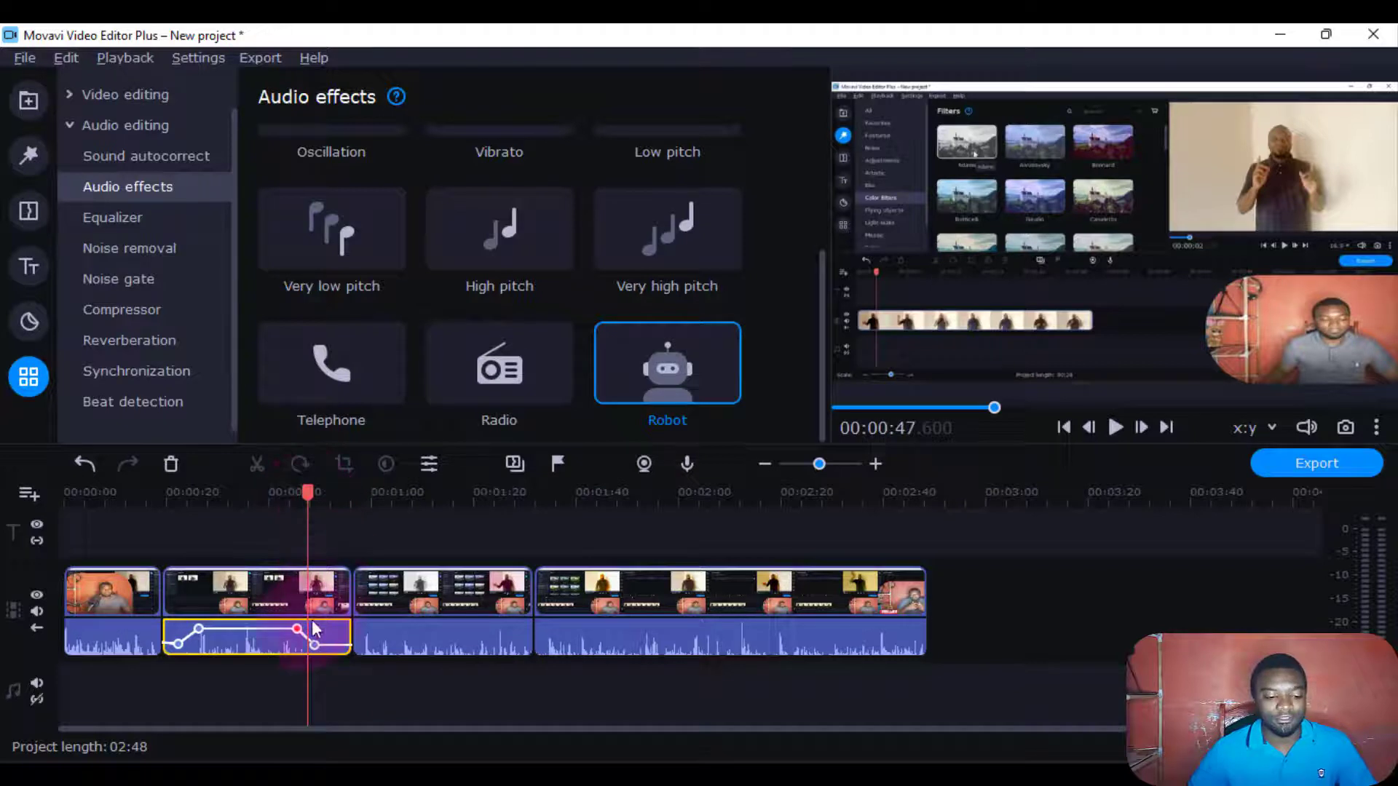
pyautogui.rightClick(297, 630)
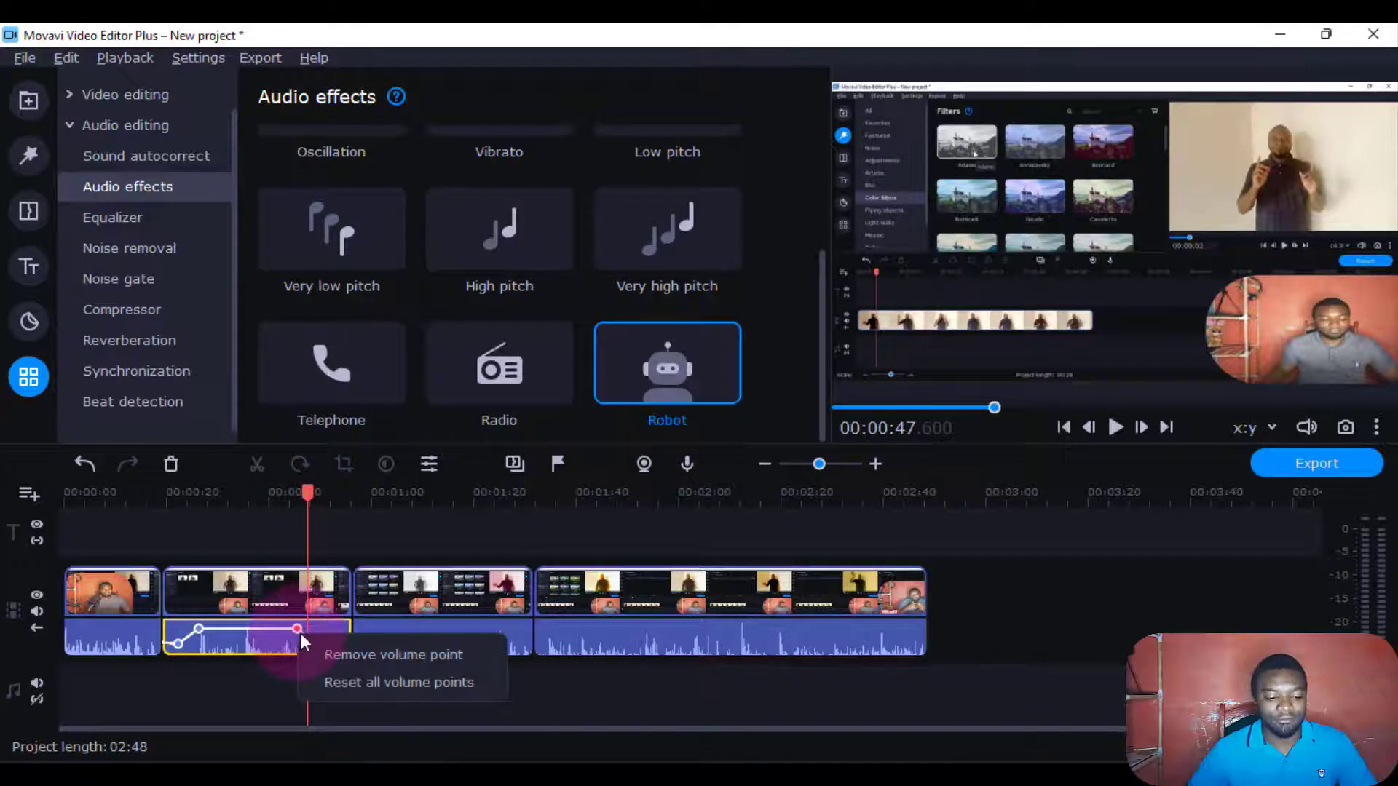
pyautogui.click(345, 657)
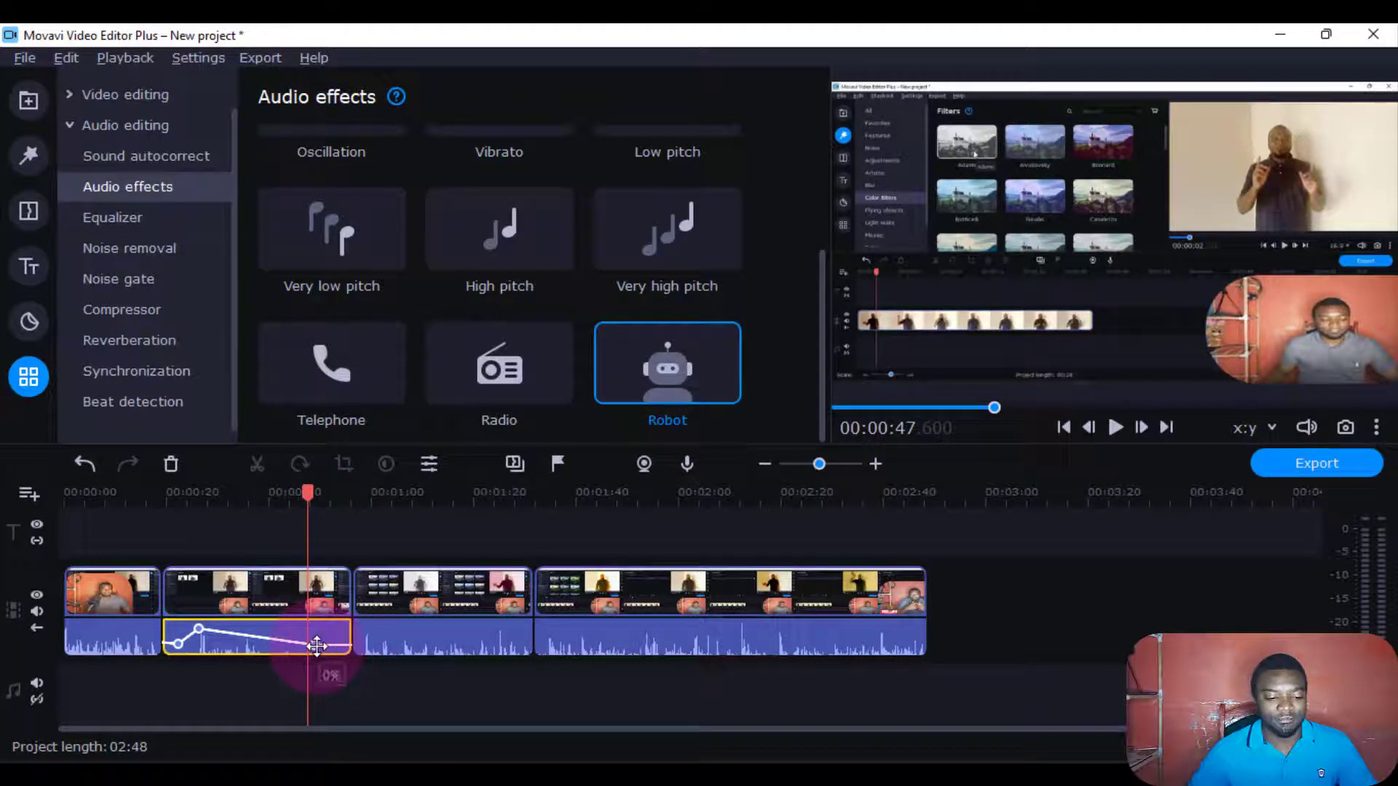
pyautogui.rightClick(316, 646)
pyautogui.click(343, 663)
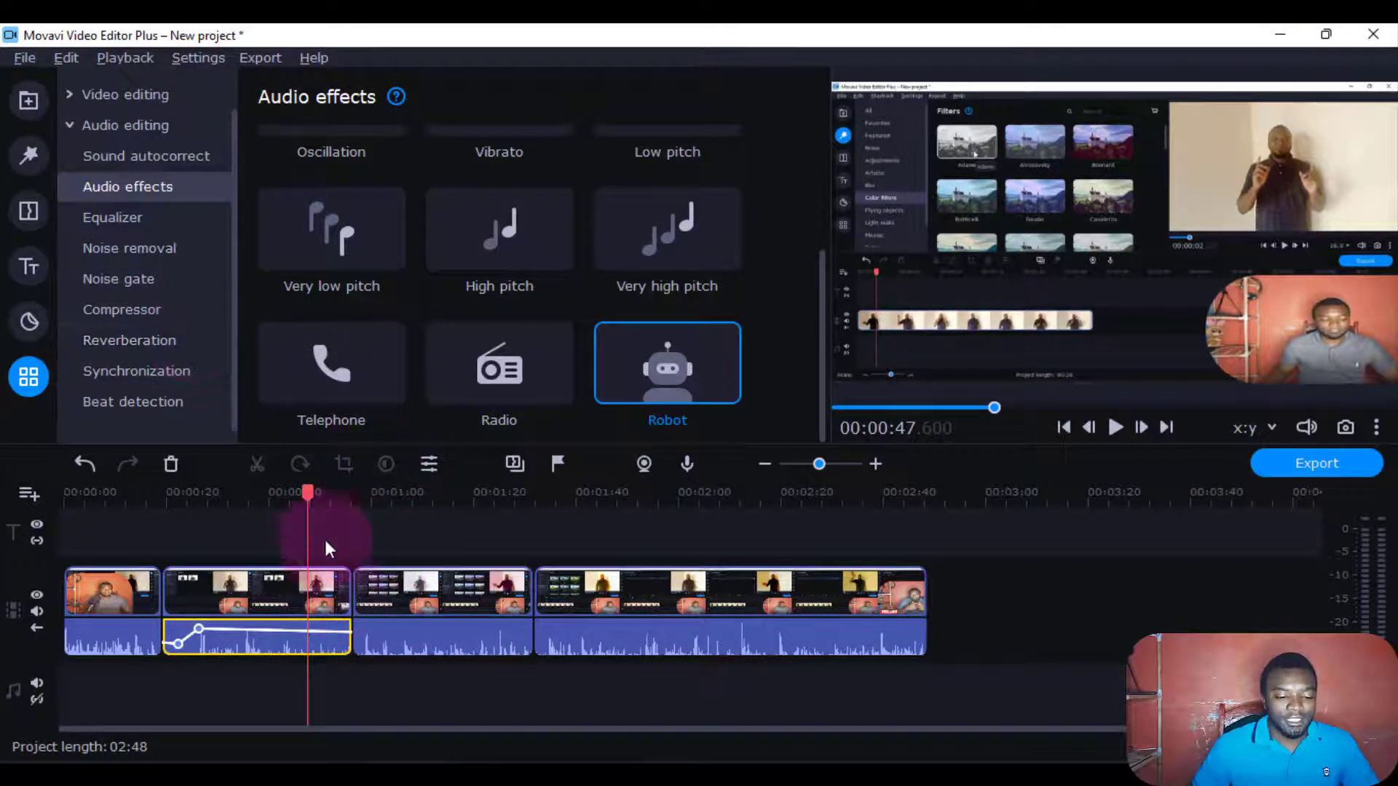
pyautogui.moveTo(313, 493); pyautogui.dragTo(403, 493)
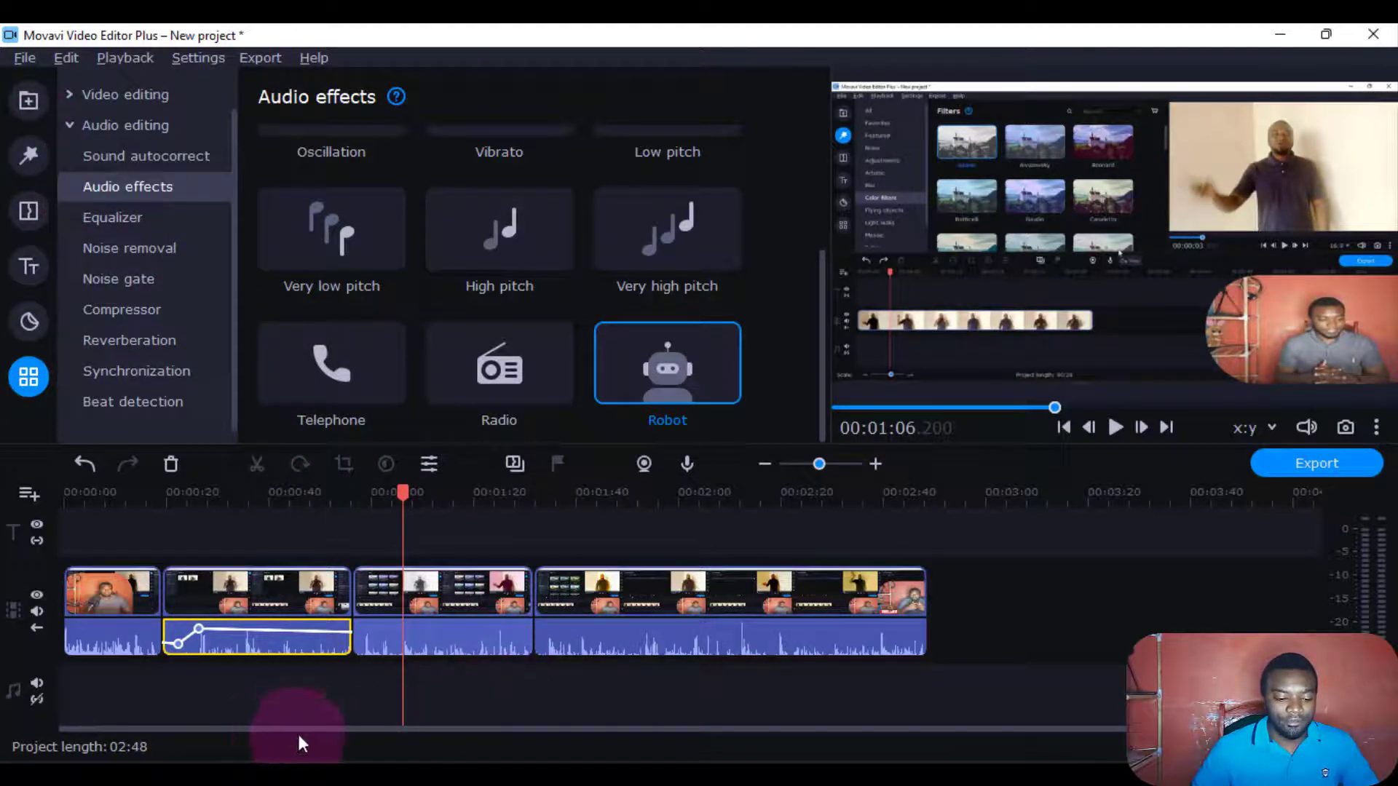
pyautogui.click(40, 103)
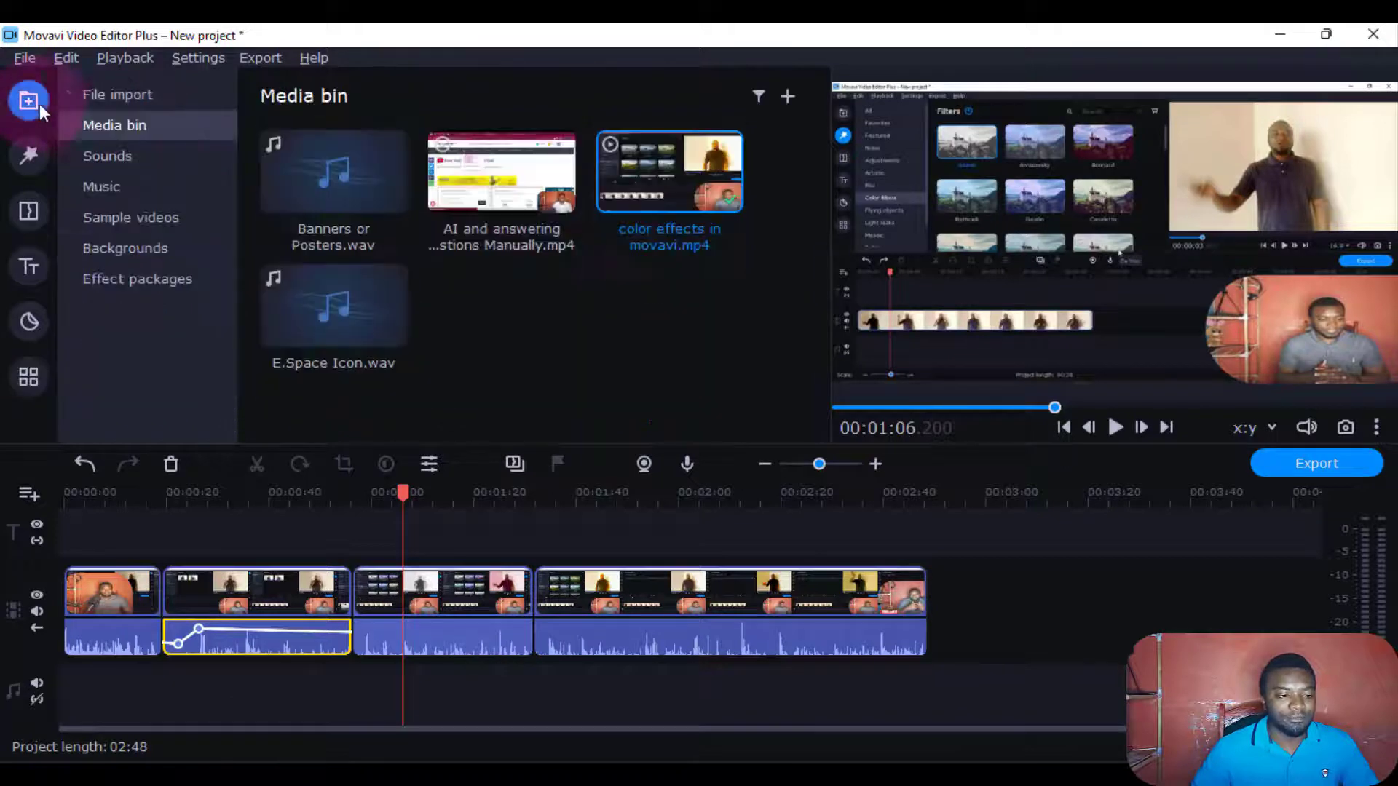
# Add the built-in Bold and Young track to the music track after the video clips
pyautogui.click(102, 191)
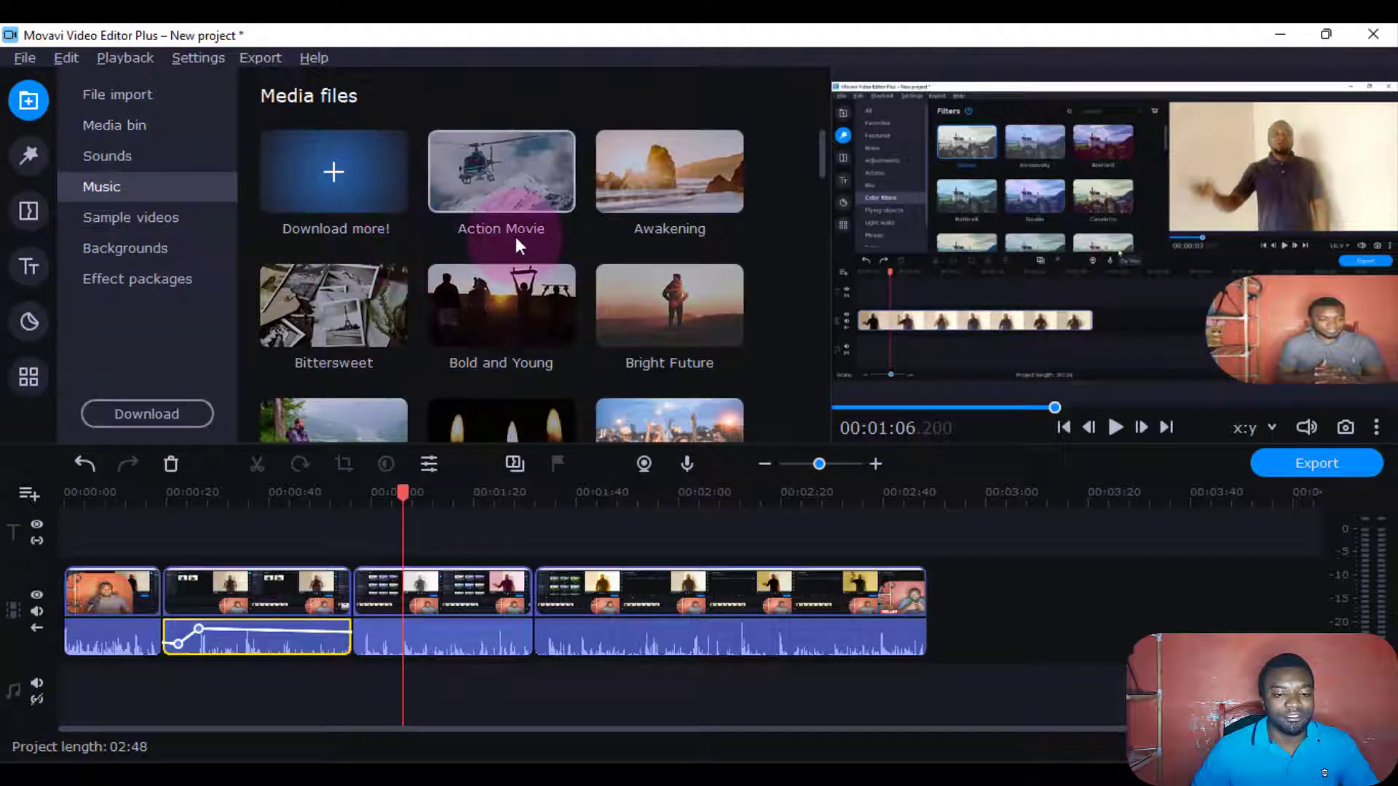
pyautogui.scroll(-2, 532, 262)
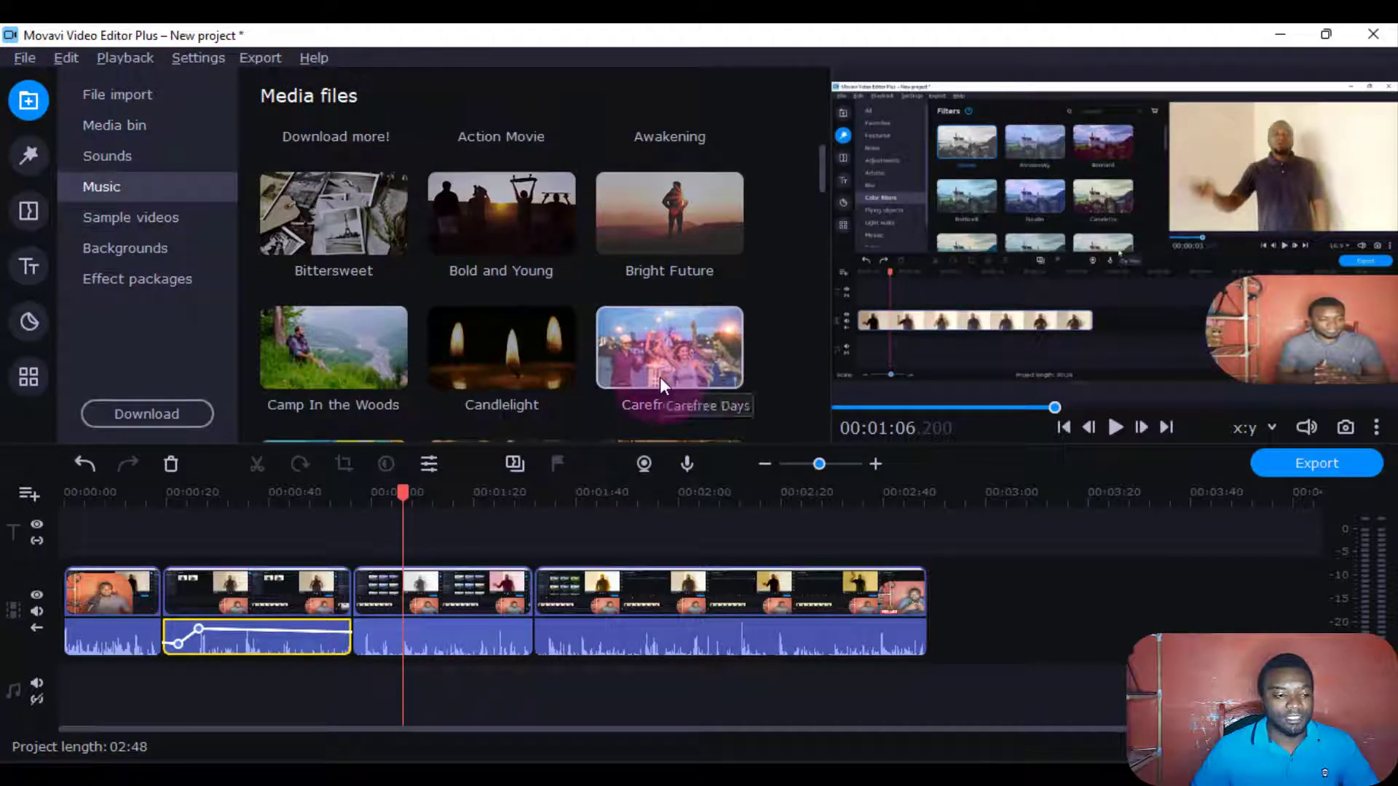
pyautogui.click(574, 230)
pyautogui.moveTo(574, 230); pyautogui.dragTo(990, 649)
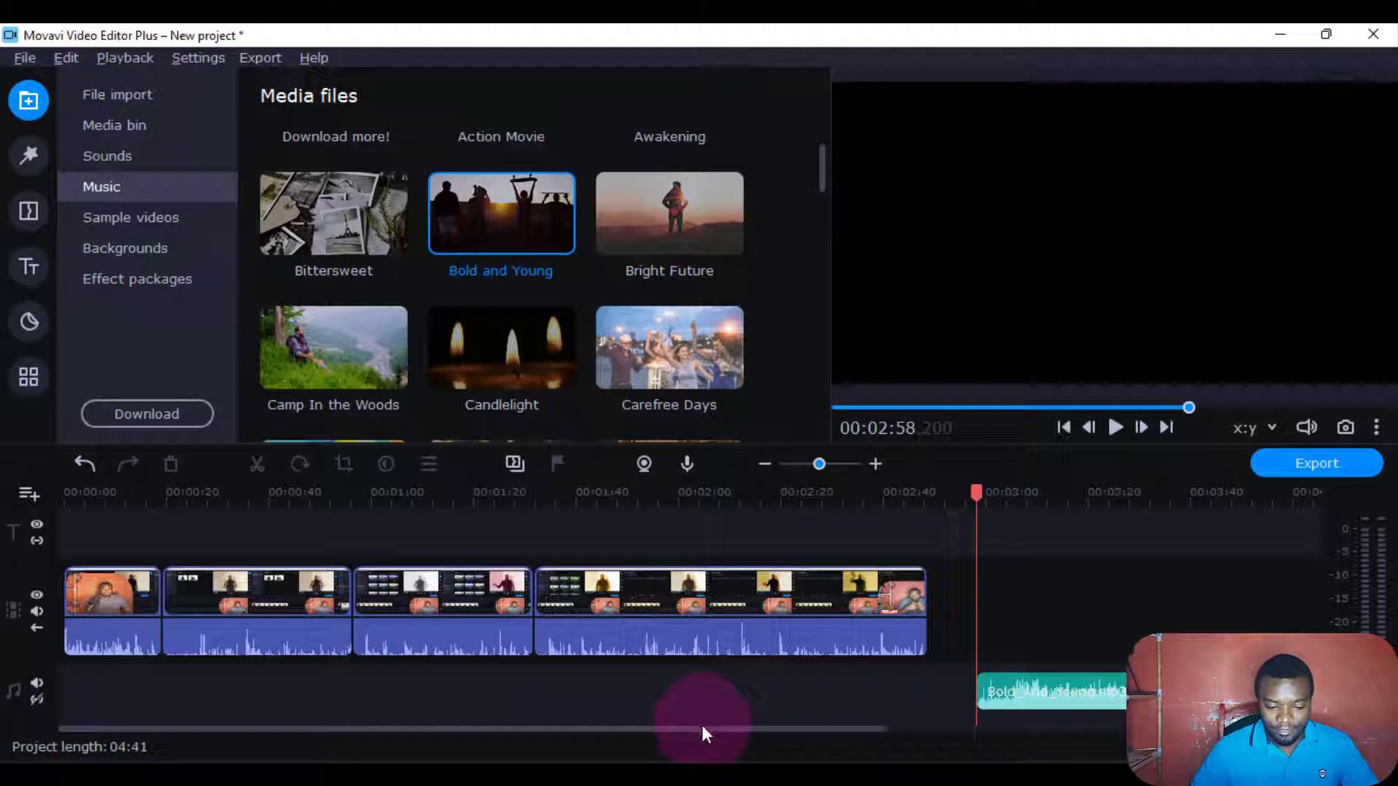
# Preview the Bold and Young track by playing and pausing it
pyautogui.moveTo(893, 734); pyautogui.dragTo(1039, 688)
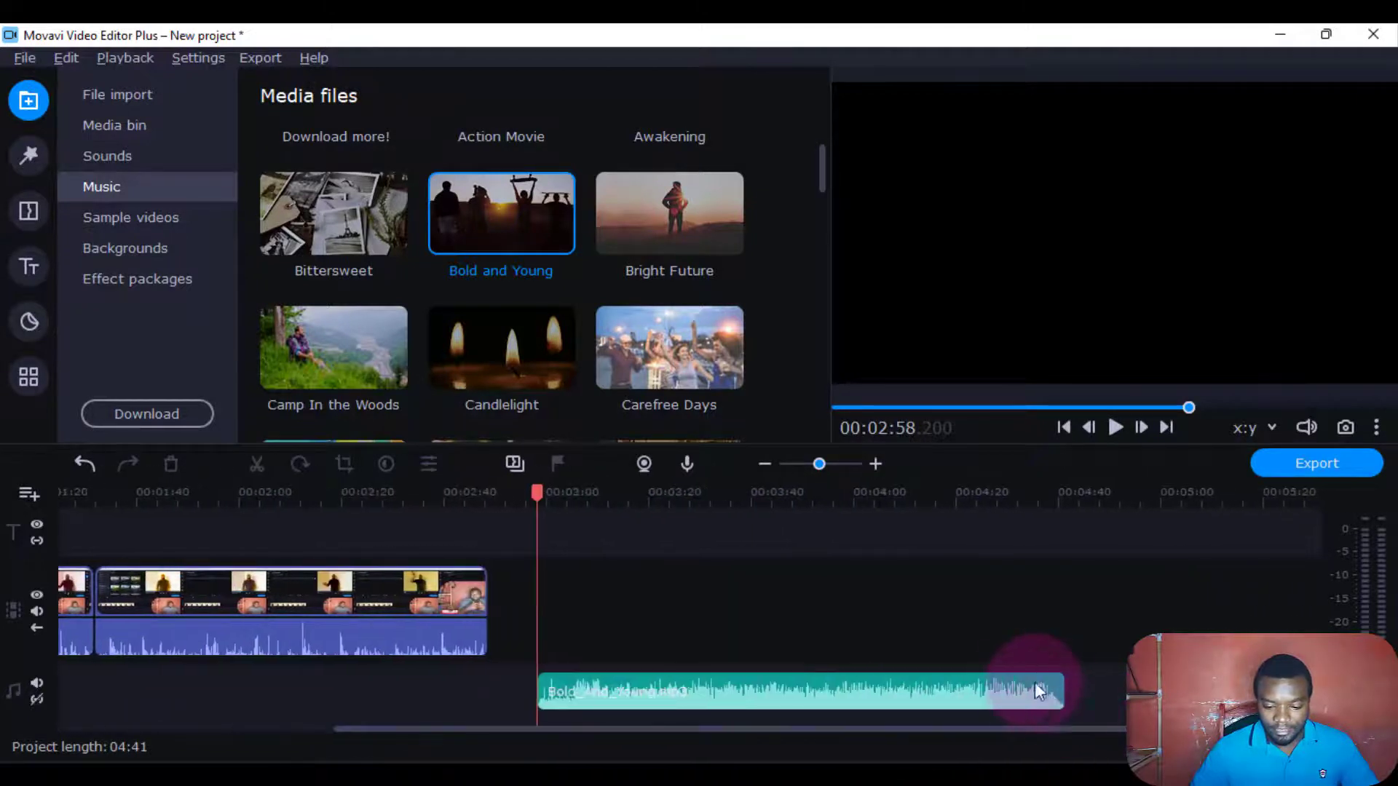
pyautogui.press('space')
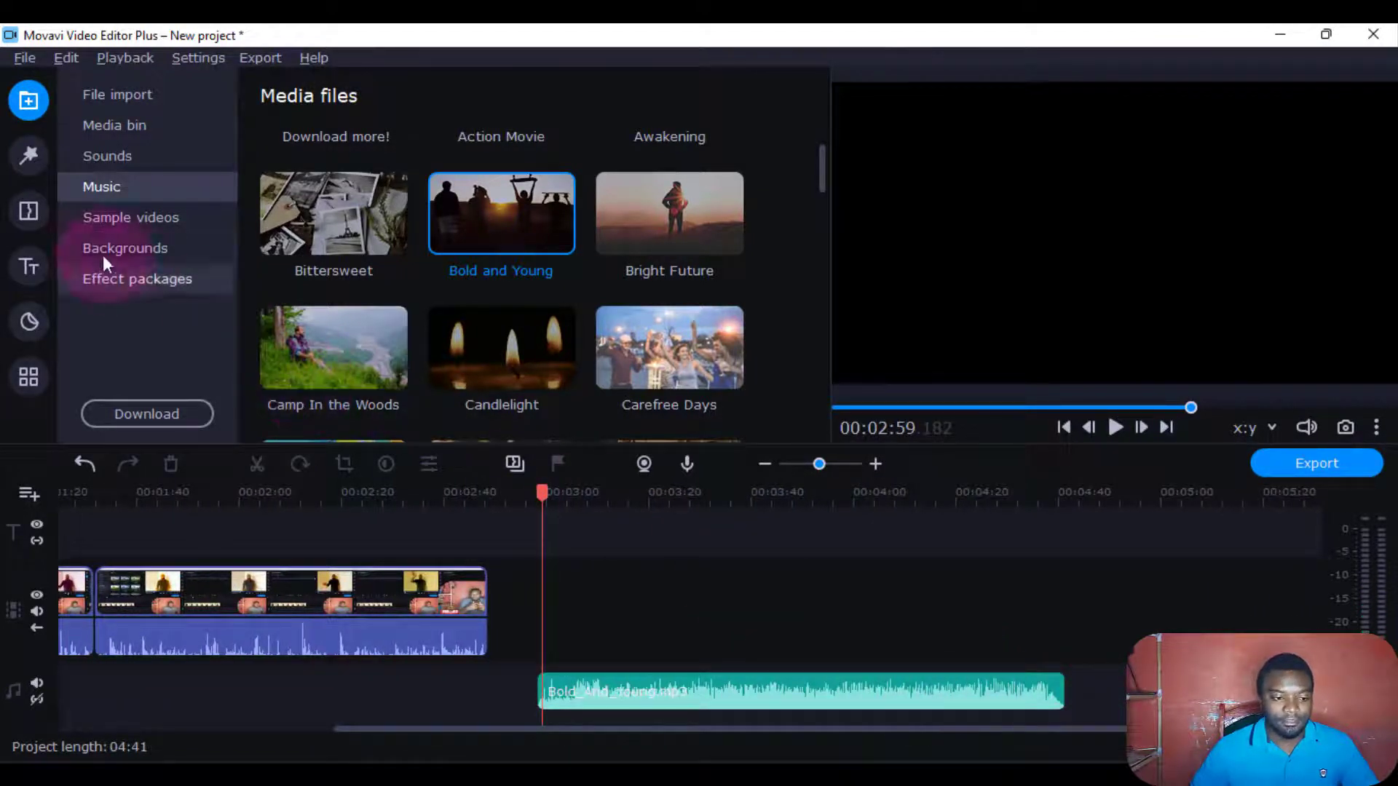
pyautogui.press('space')
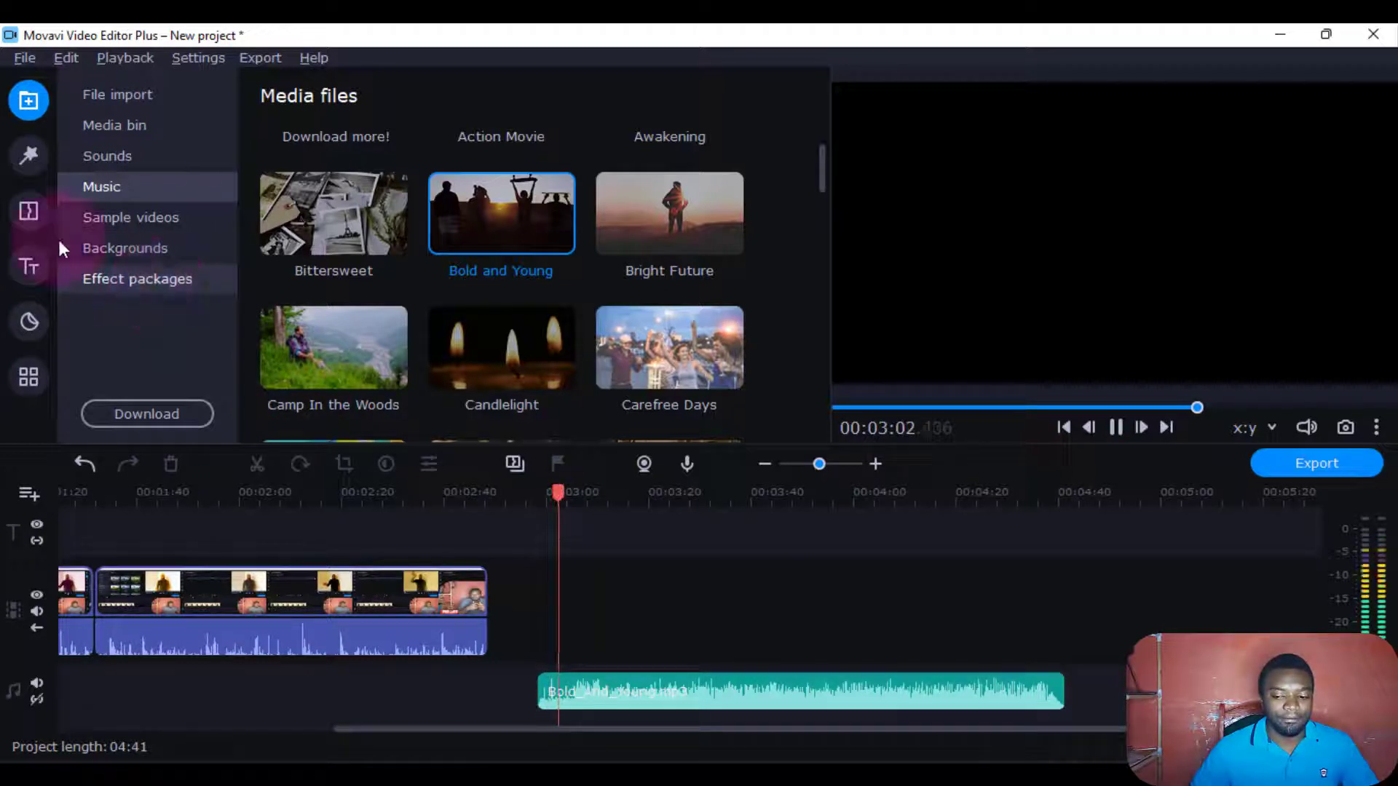
pyautogui.press('space')
pyautogui.click(35, 379)
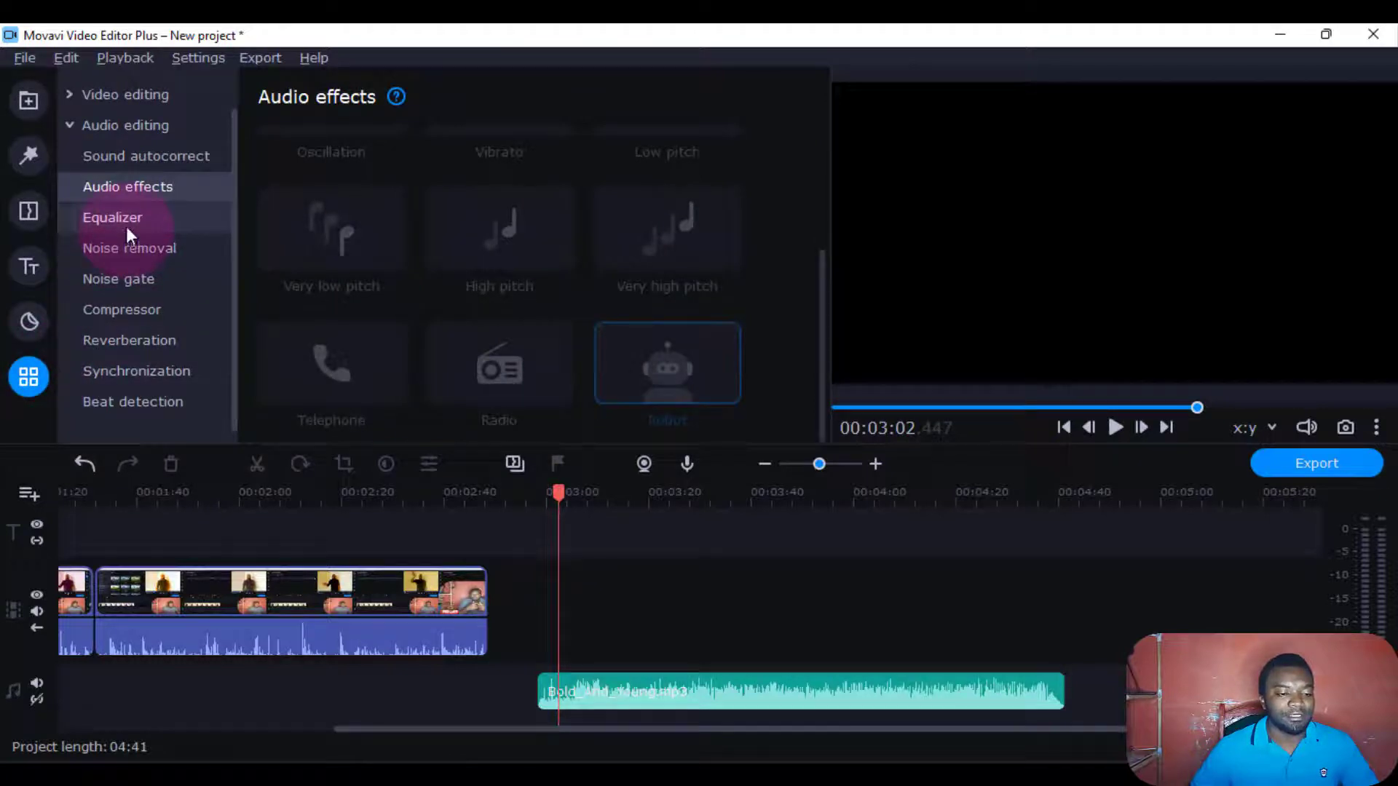
# Try the Bass boost equalizer preset on the Bold_And_Young.mp3 music clip
pyautogui.click(125, 226)
pyautogui.click(632, 677)
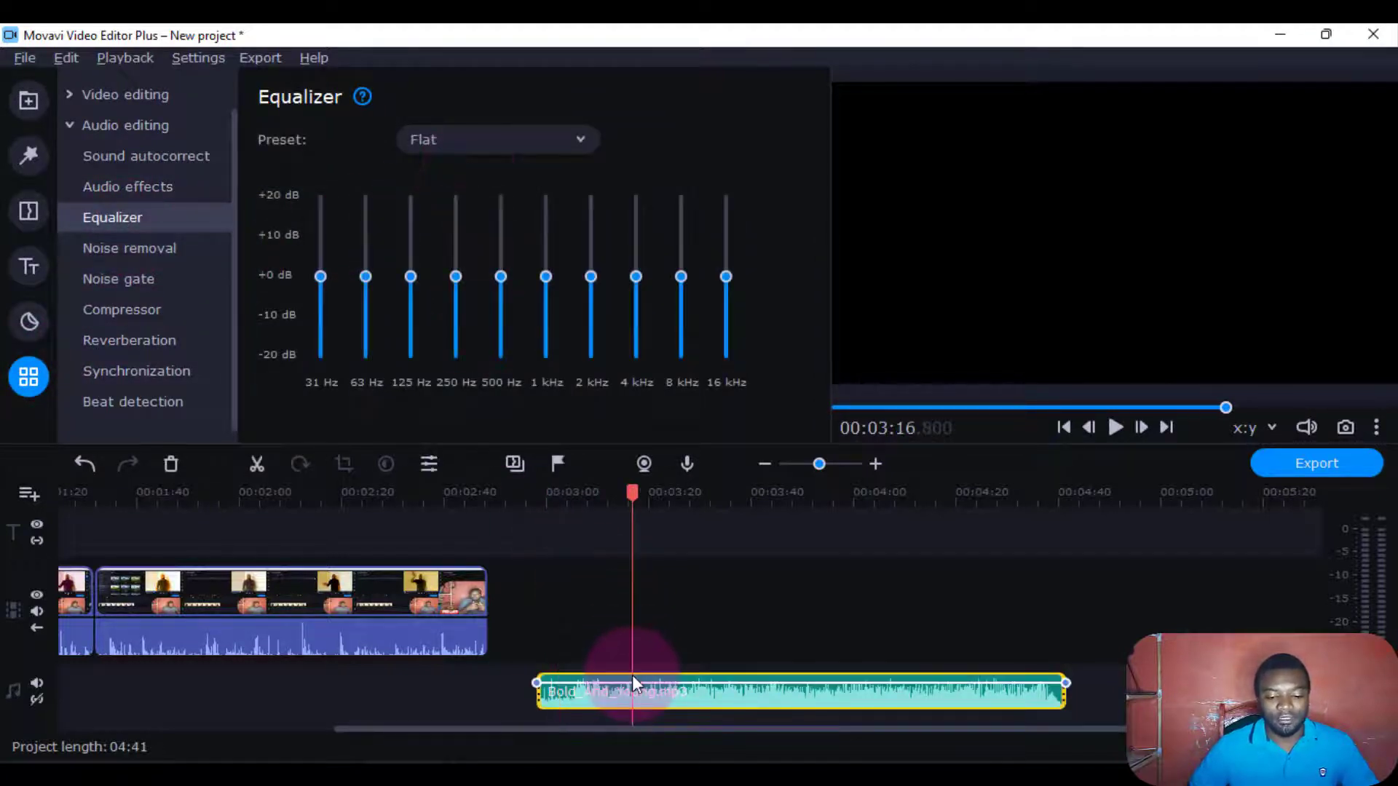
pyautogui.moveTo(518, 493); pyautogui.dragTo(557, 495)
pyautogui.click(473, 141)
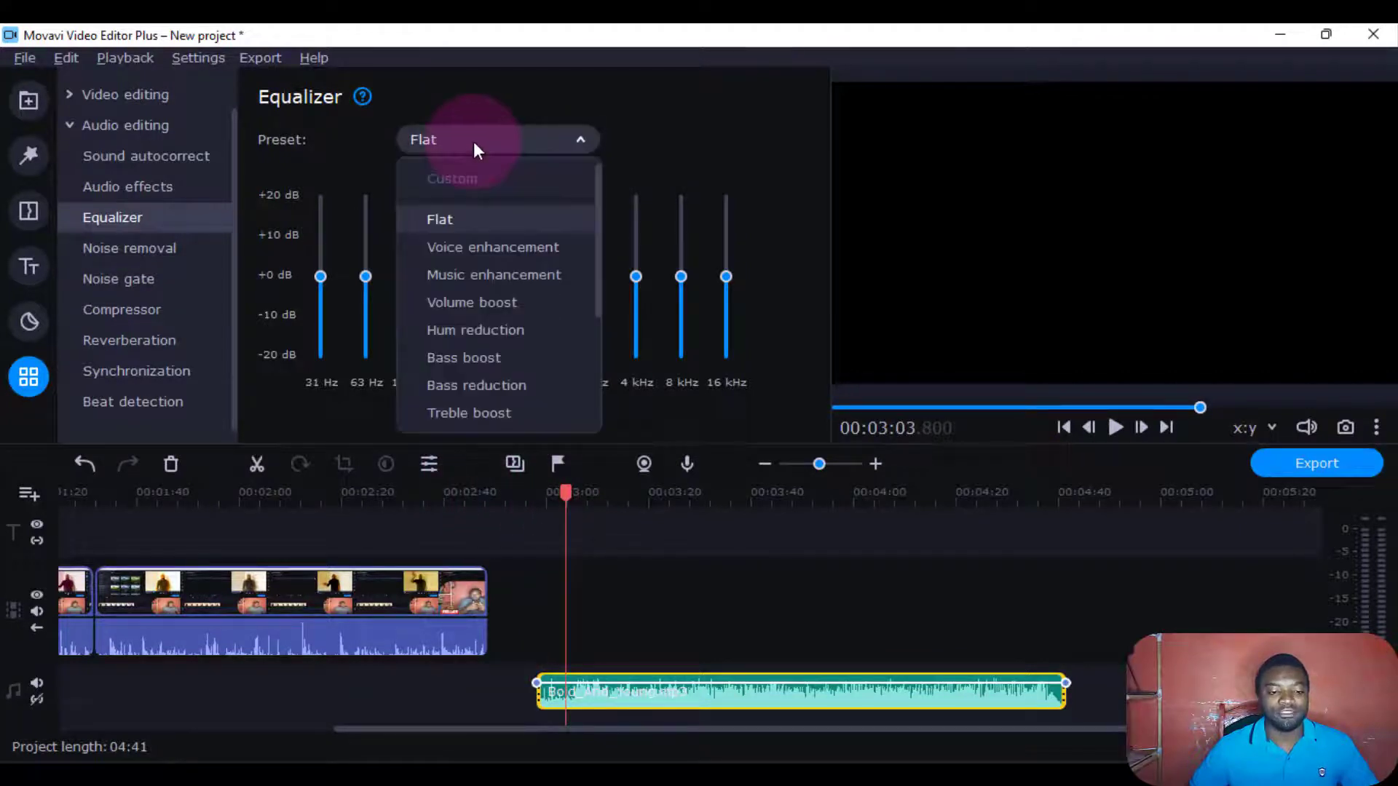
pyautogui.click(508, 356)
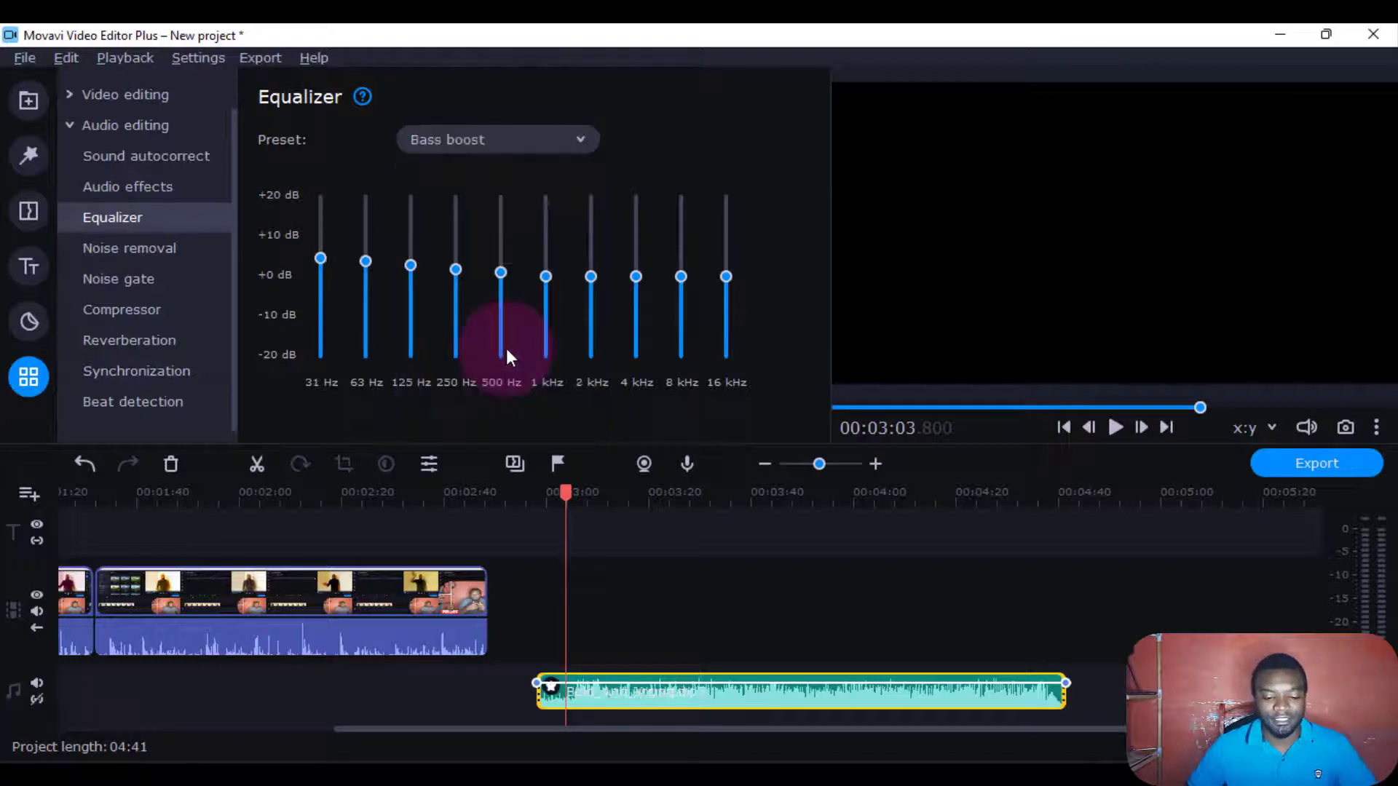
pyautogui.press('space')
pyautogui.press('space')
# Try Bass reduction, then settle on the Treble boost preset for the music clip
pyautogui.click(483, 143)
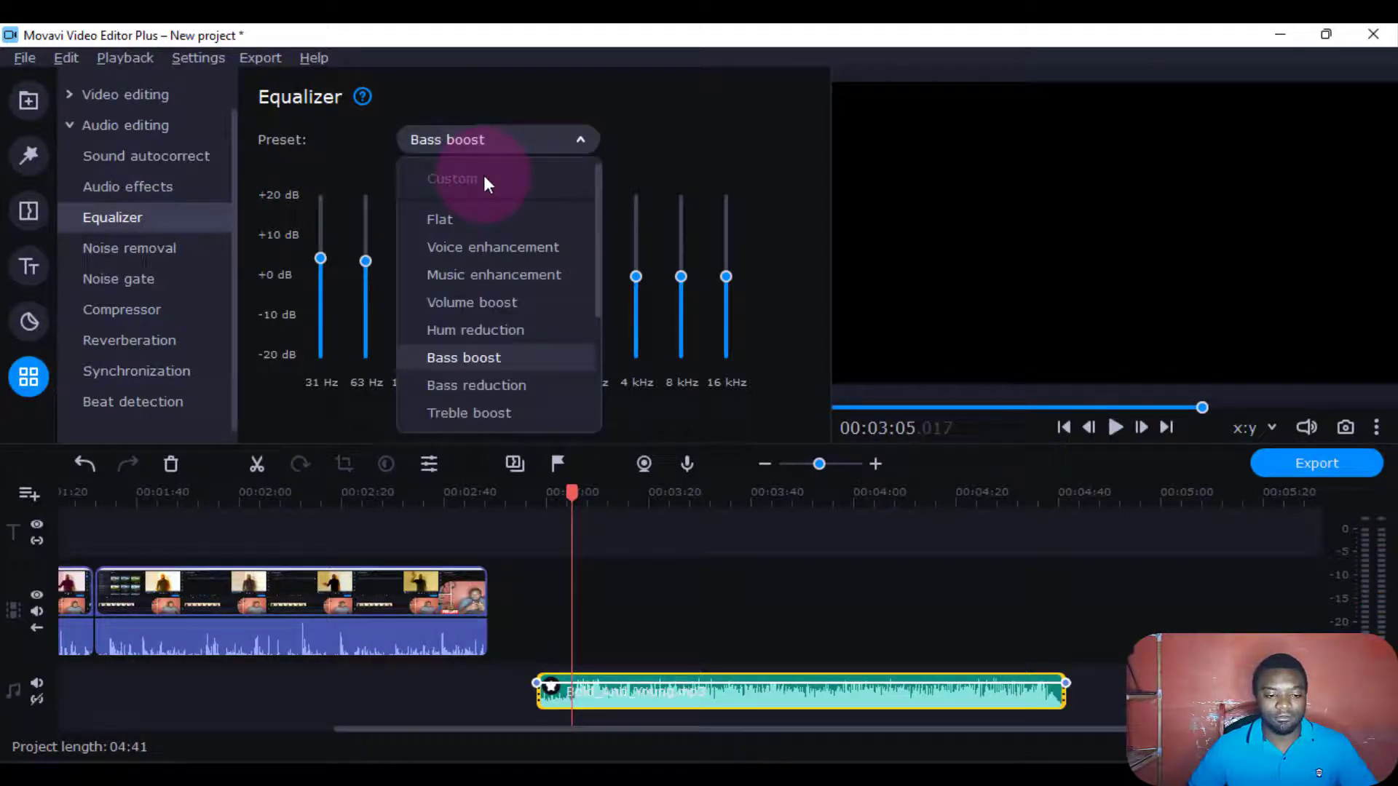
pyautogui.click(491, 386)
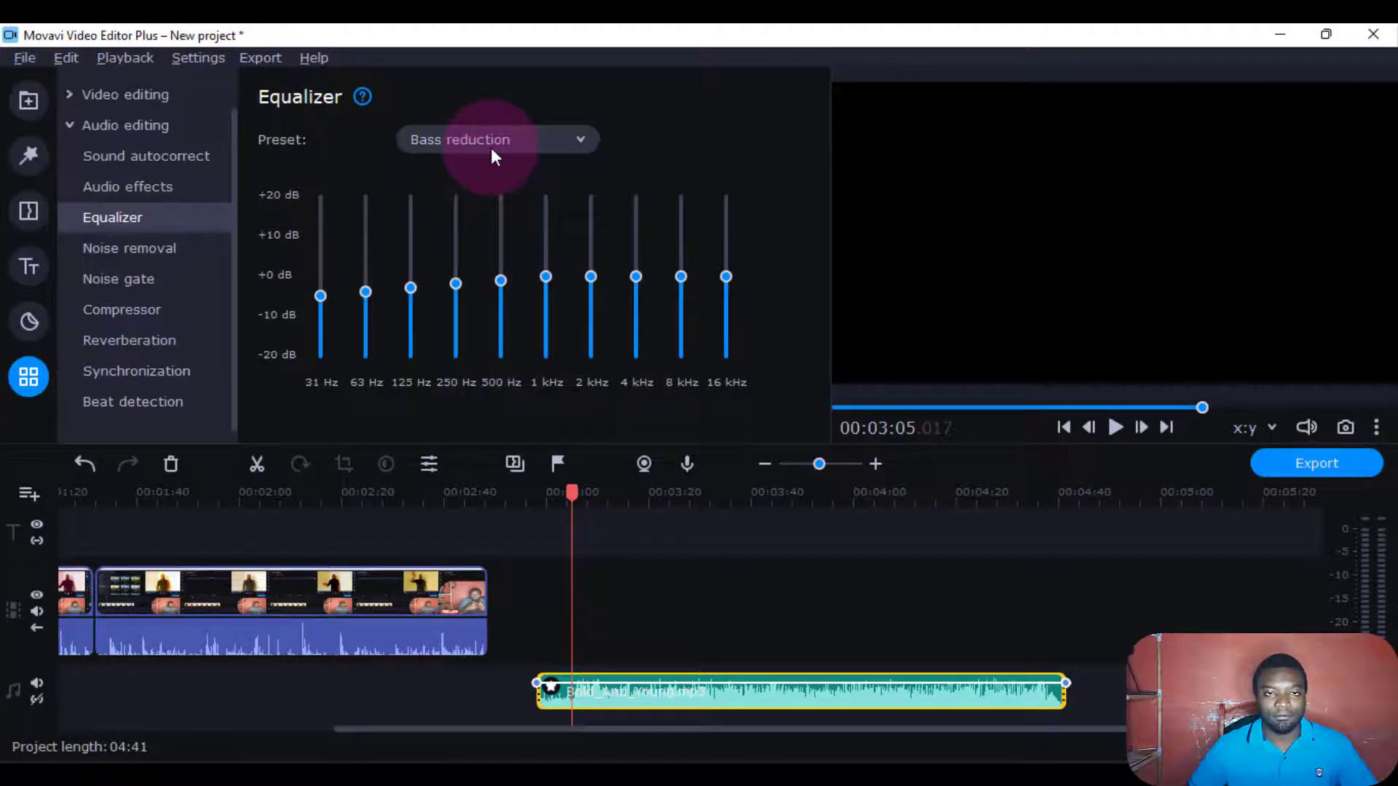
pyautogui.click(491, 146)
pyautogui.click(500, 415)
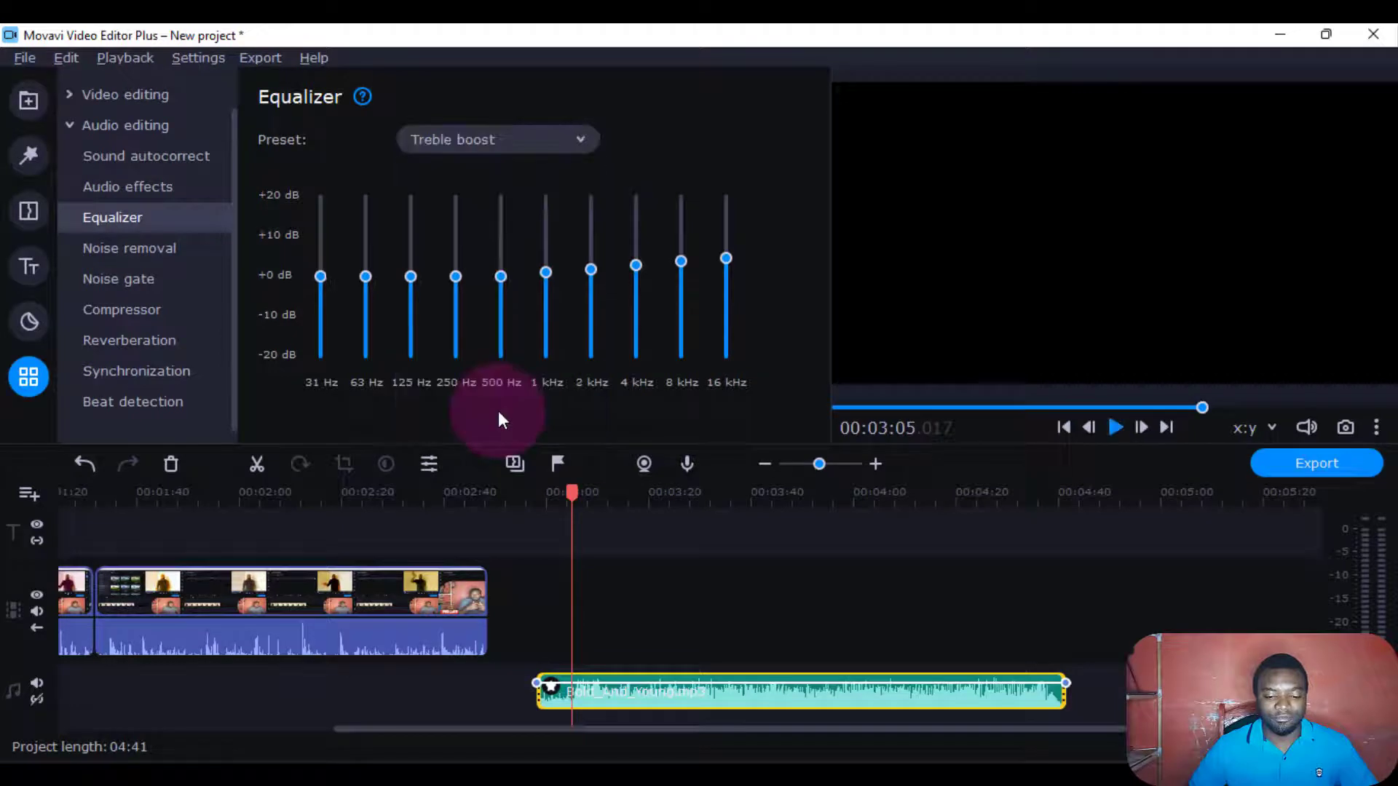
pyautogui.moveTo(367, 537); pyautogui.dragTo(254, 534)
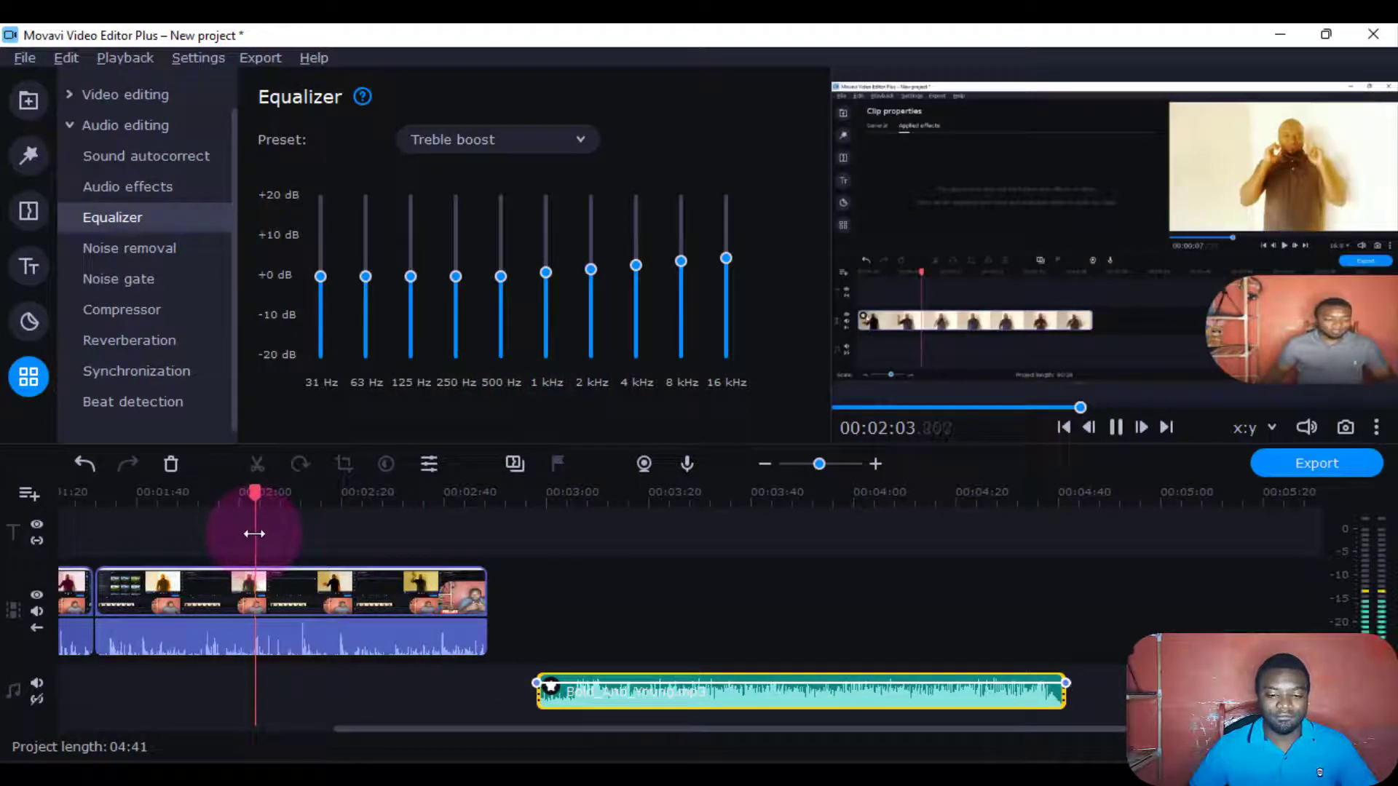
# Apply Bass boost to the video clip's audio, then switch it to Treble boost
pyautogui.click(415, 197)
pyautogui.click(445, 137)
pyautogui.click(327, 642)
pyautogui.click(456, 148)
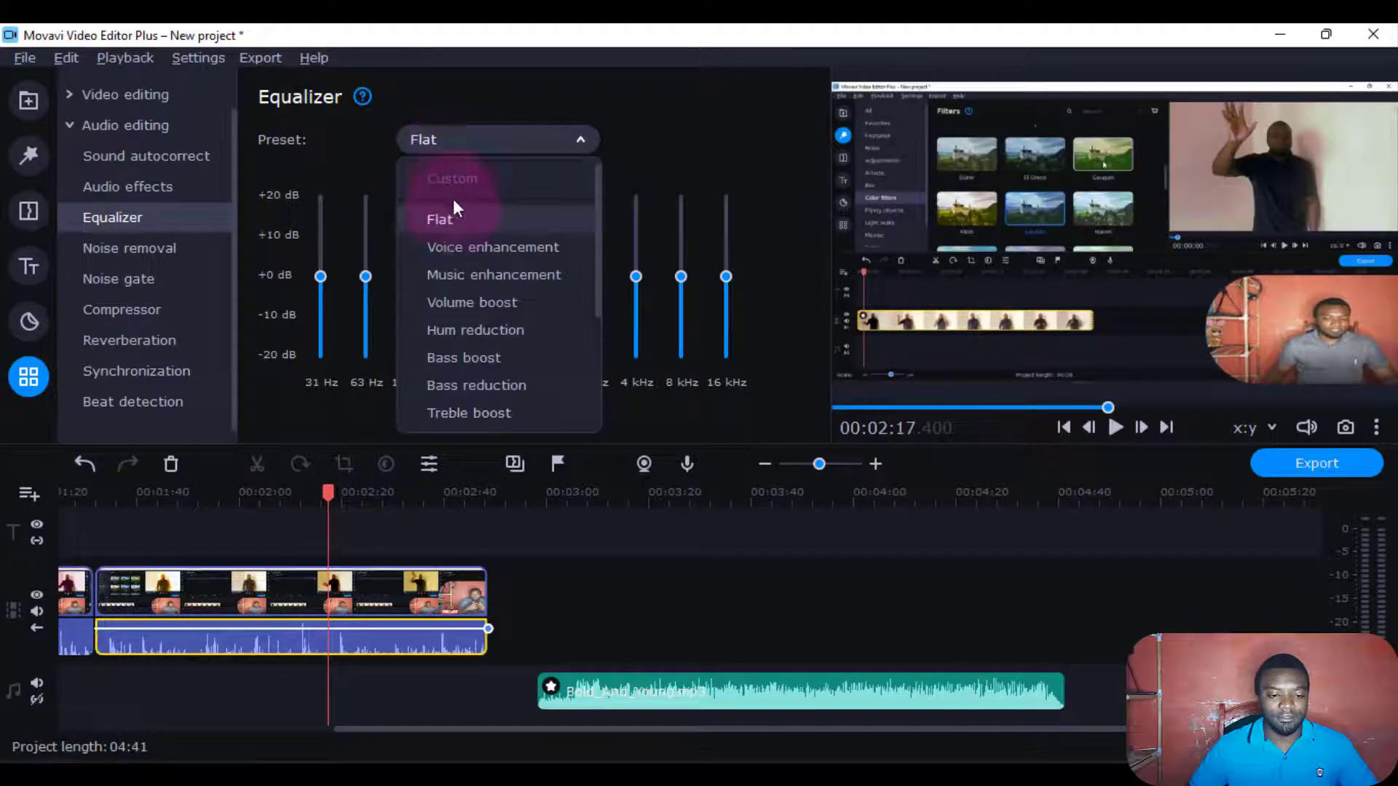
pyautogui.click(453, 365)
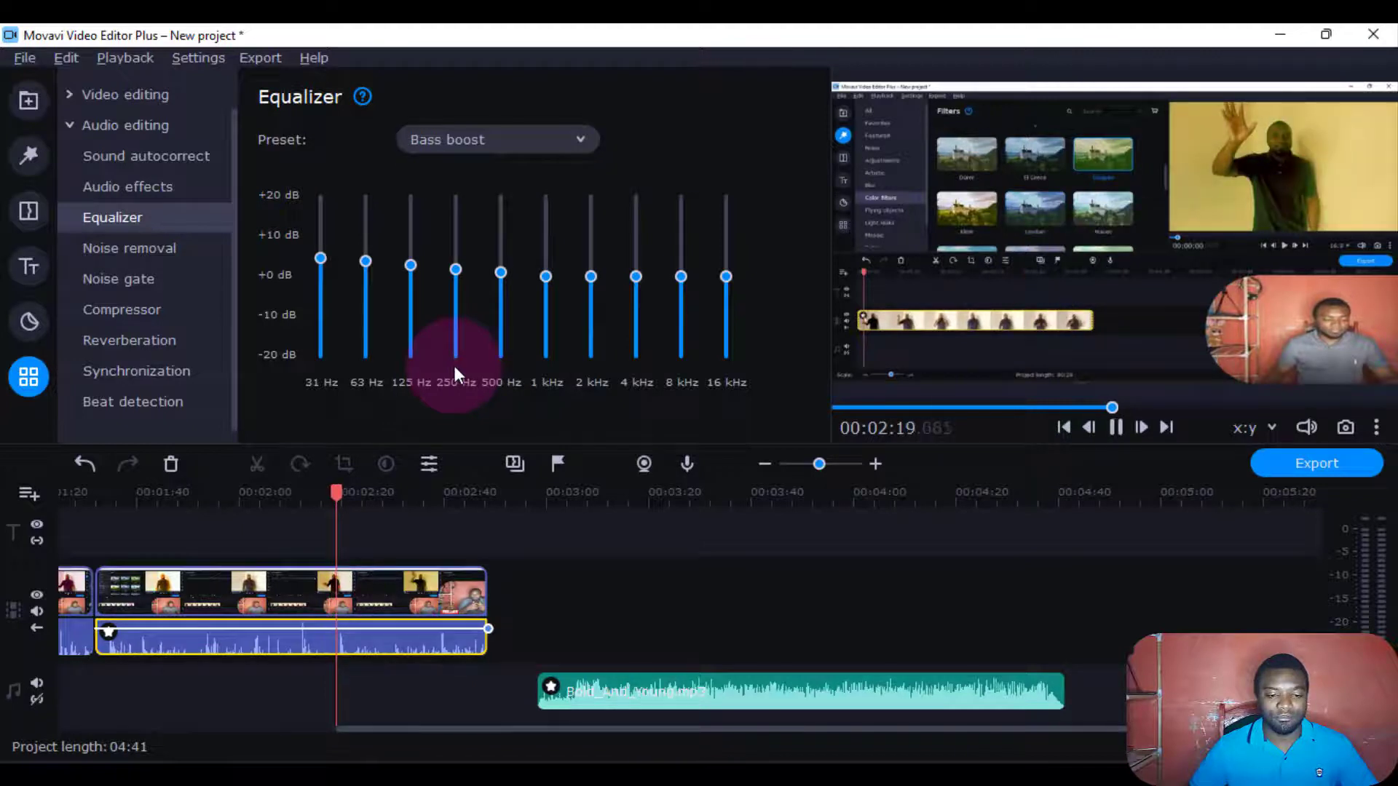
pyautogui.click(488, 138)
pyautogui.click(478, 409)
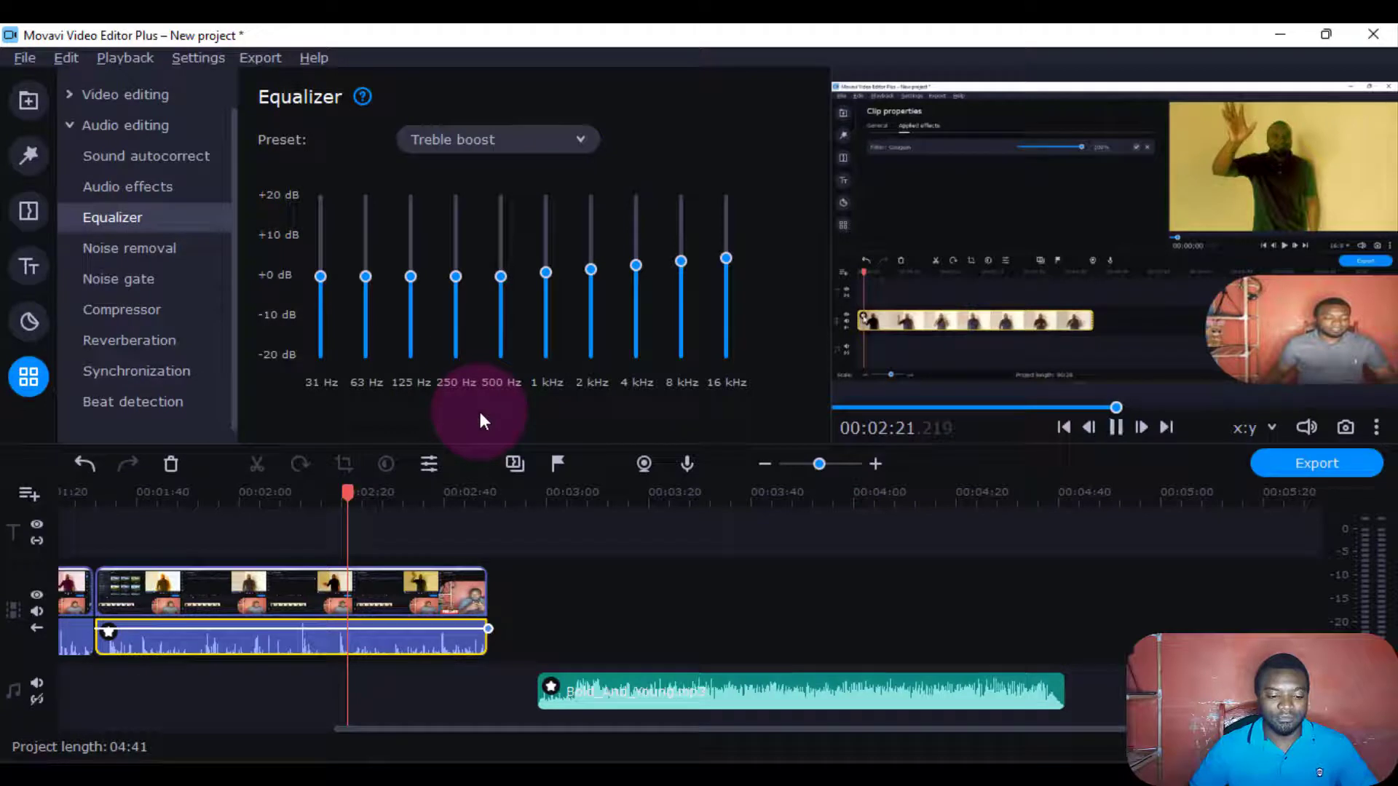
# Raise the 1 kHz band to about +18 dB, turning the equalizer to Custom
pyautogui.click(500, 315)
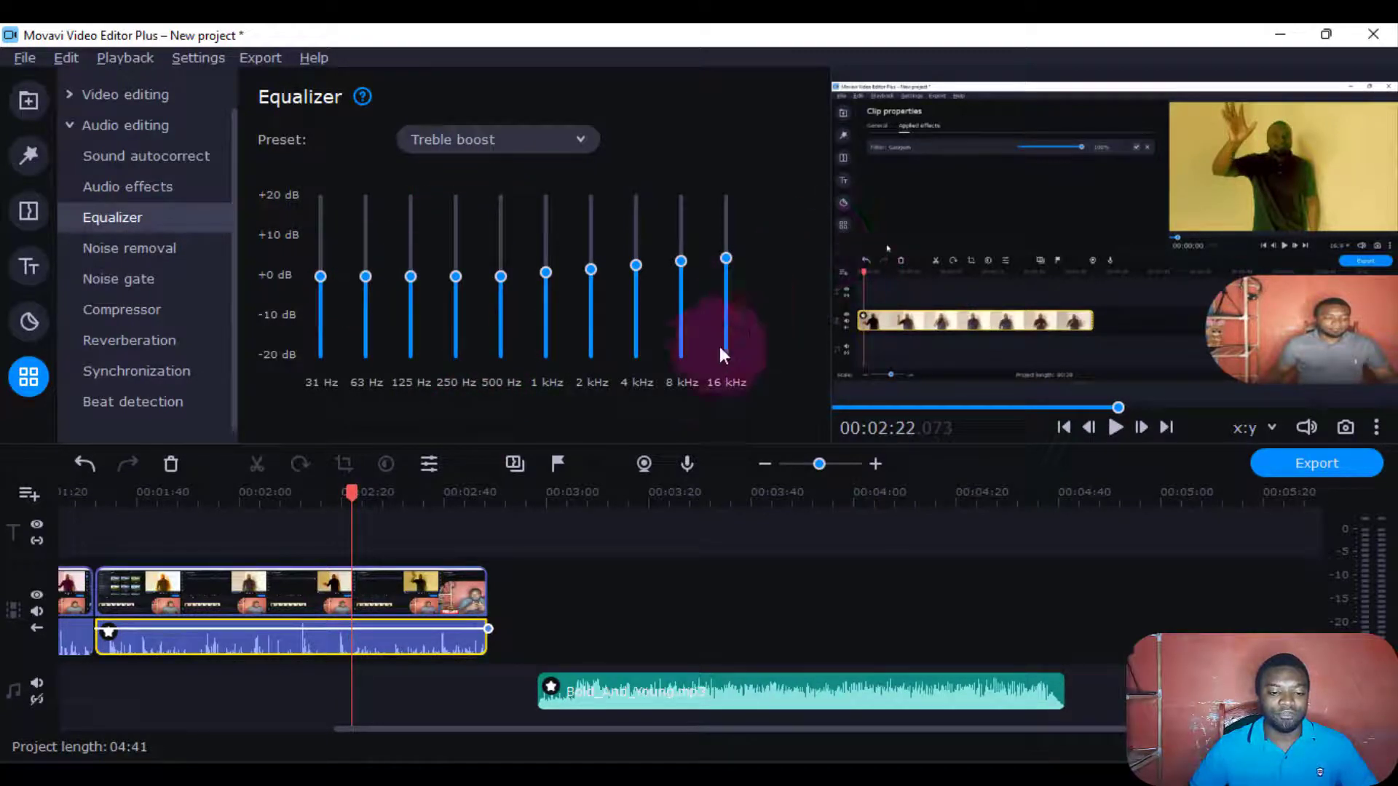
pyautogui.moveTo(352, 493); pyautogui.dragTo(592, 488)
pyautogui.moveTo(546, 272); pyautogui.dragTo(547, 208)
# Raise the 1 kHz and 31 Hz bands to about +18 dB
pyautogui.click(592, 273)
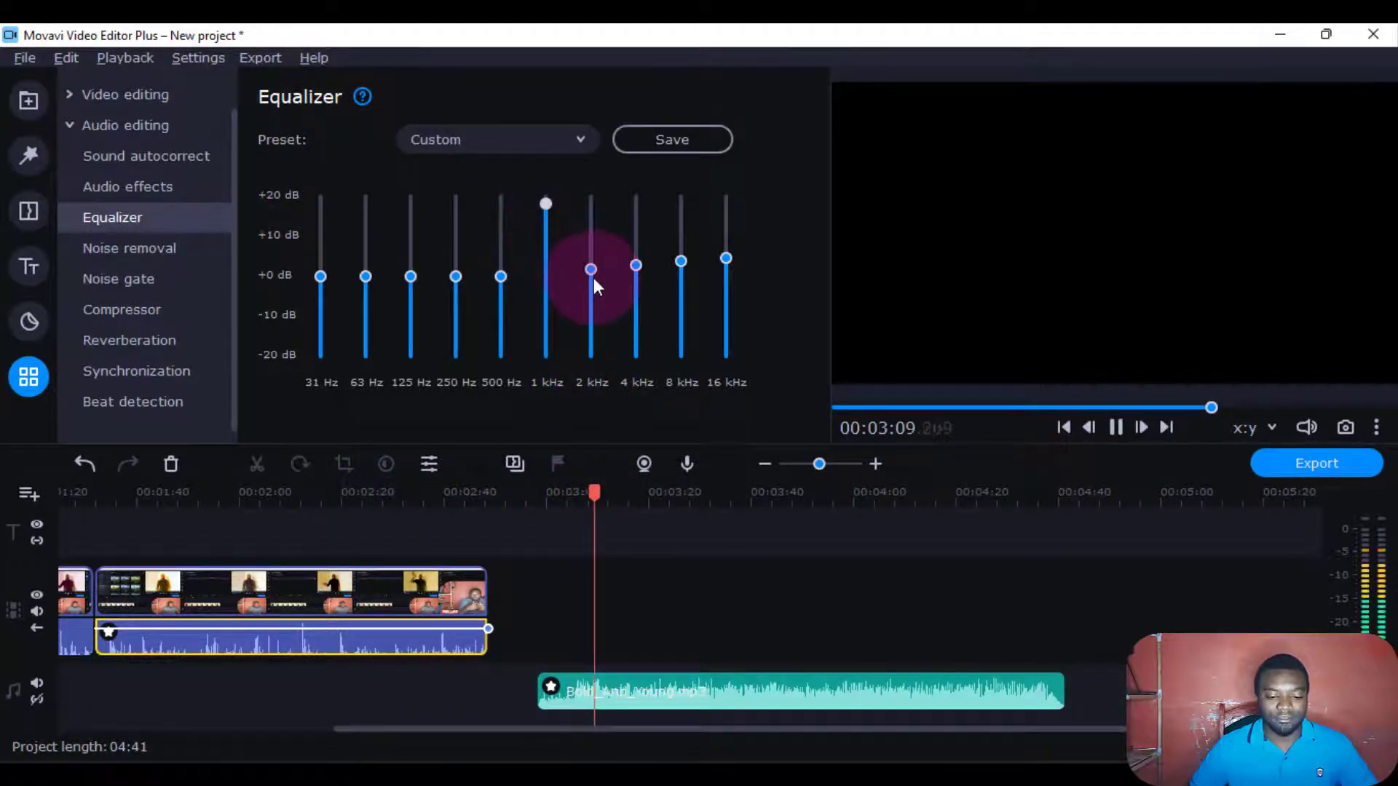
pyautogui.click(635, 265)
pyautogui.click(412, 300)
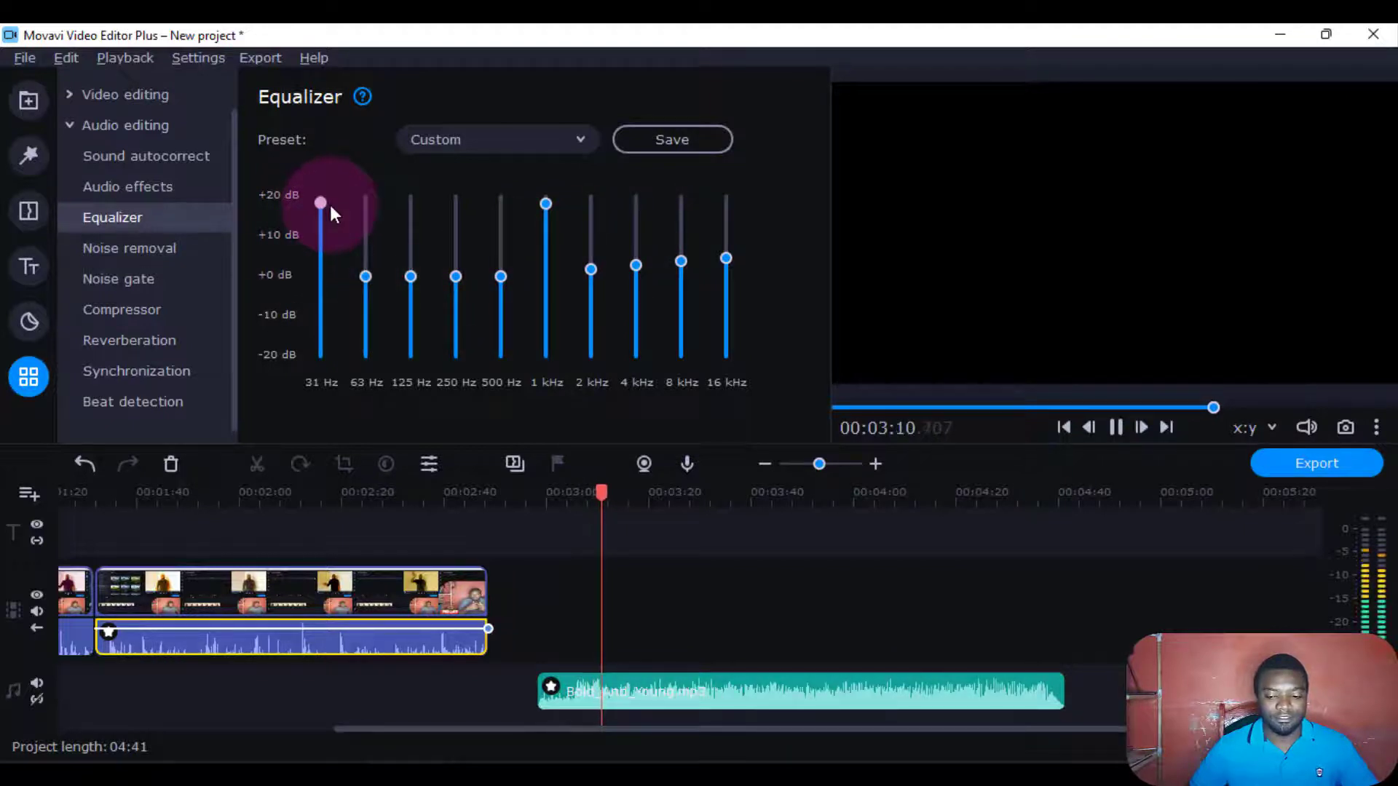
pyautogui.click(639, 138)
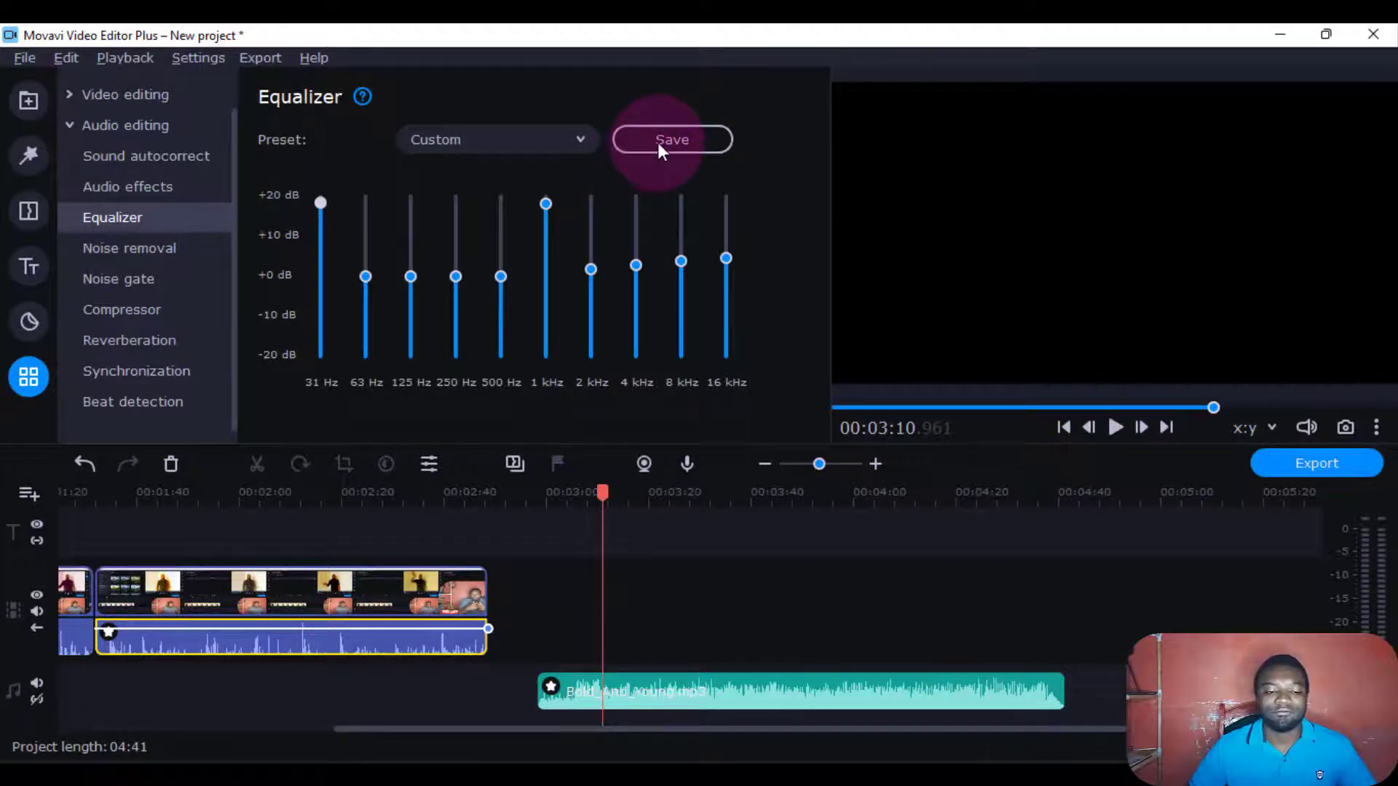
# Save the equalizer curve as the preset 'try one' and open Noise removal
pyautogui.click(657, 142)
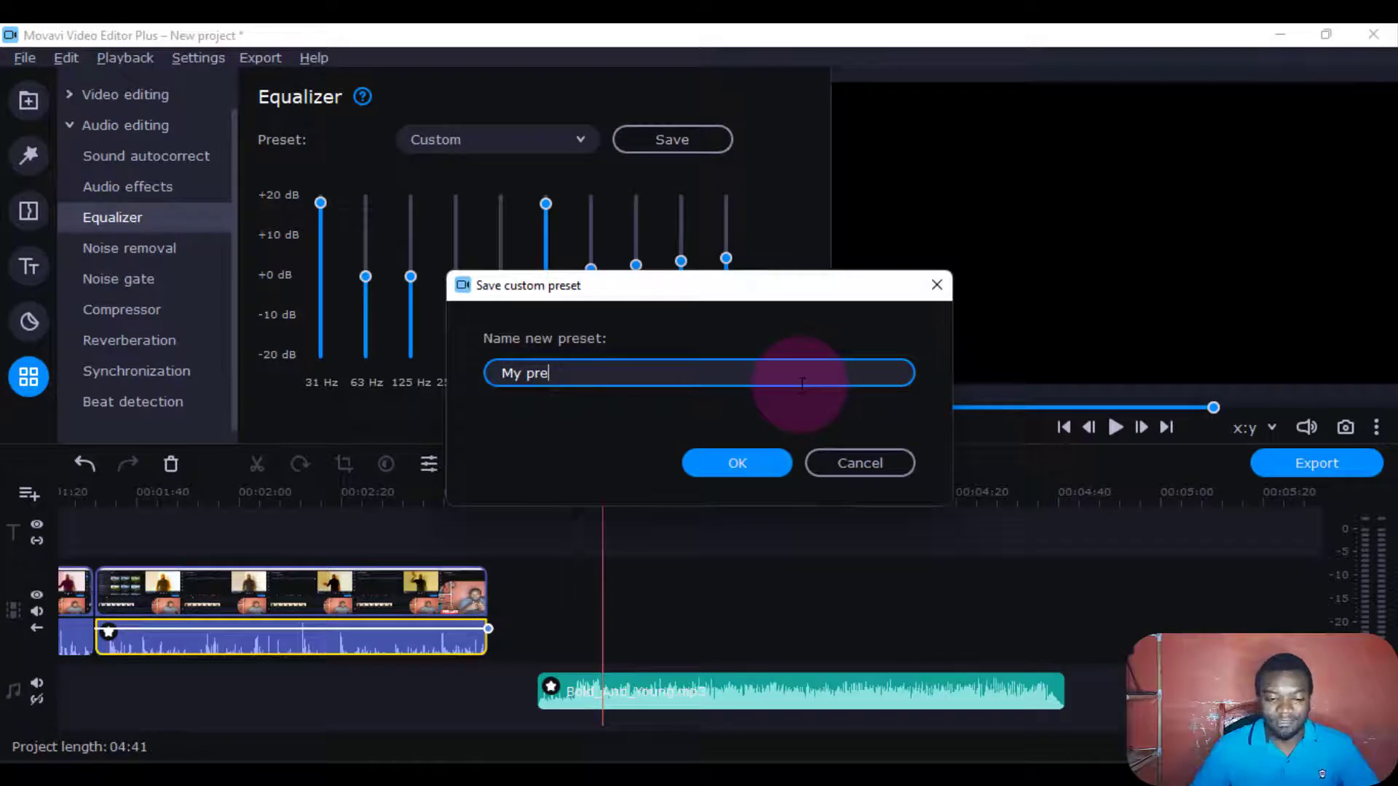
pyautogui.press('BackSpace')
pyautogui.press('BackSpace')
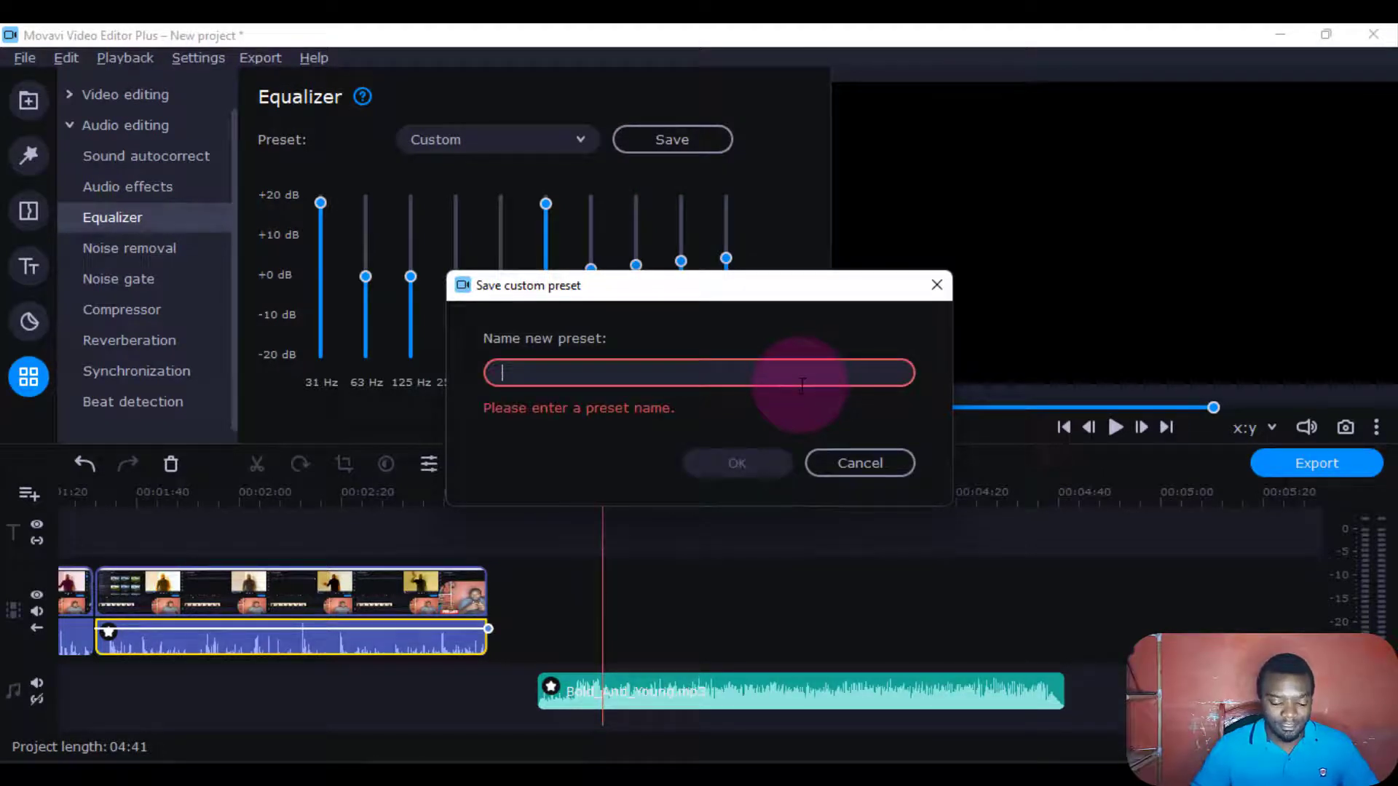
pyautogui.write('try one')
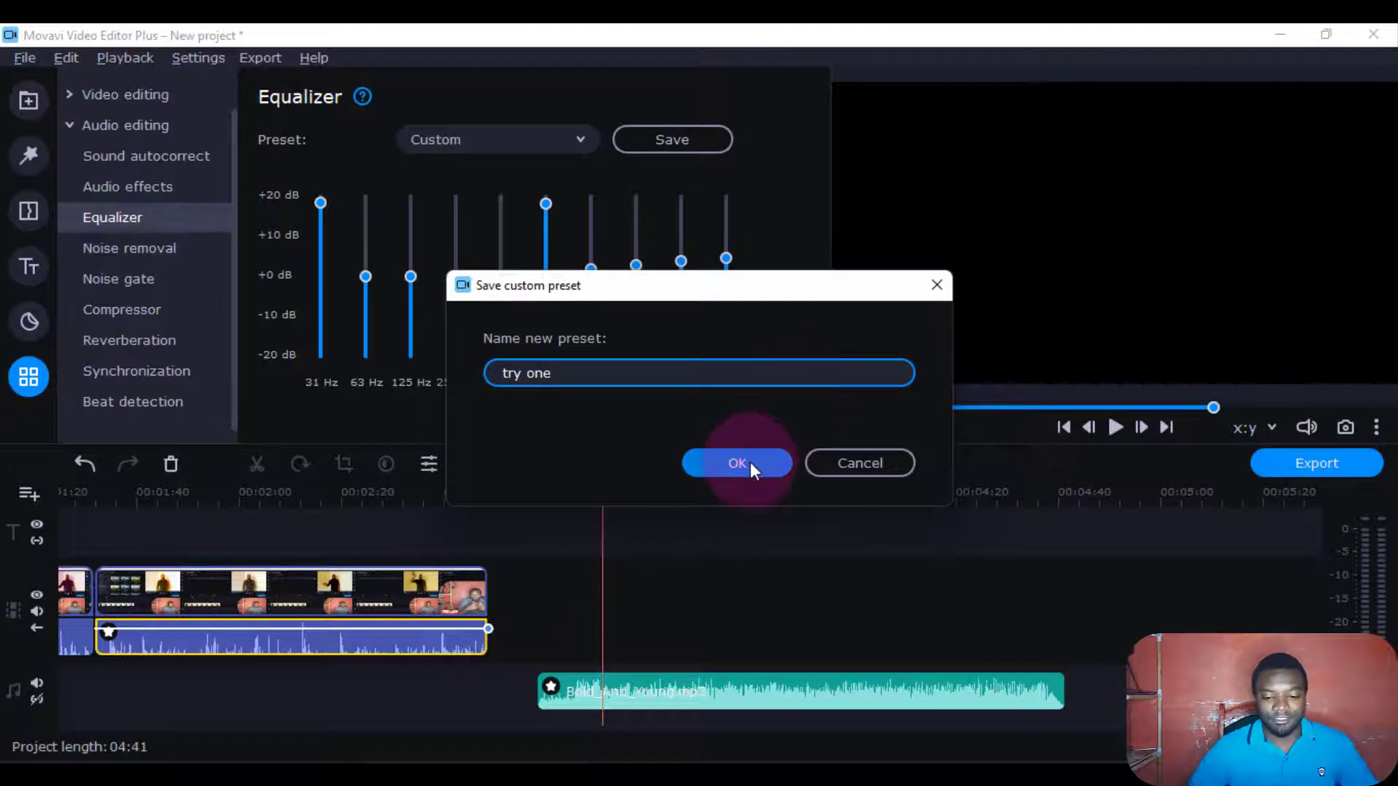
pyautogui.click(750, 463)
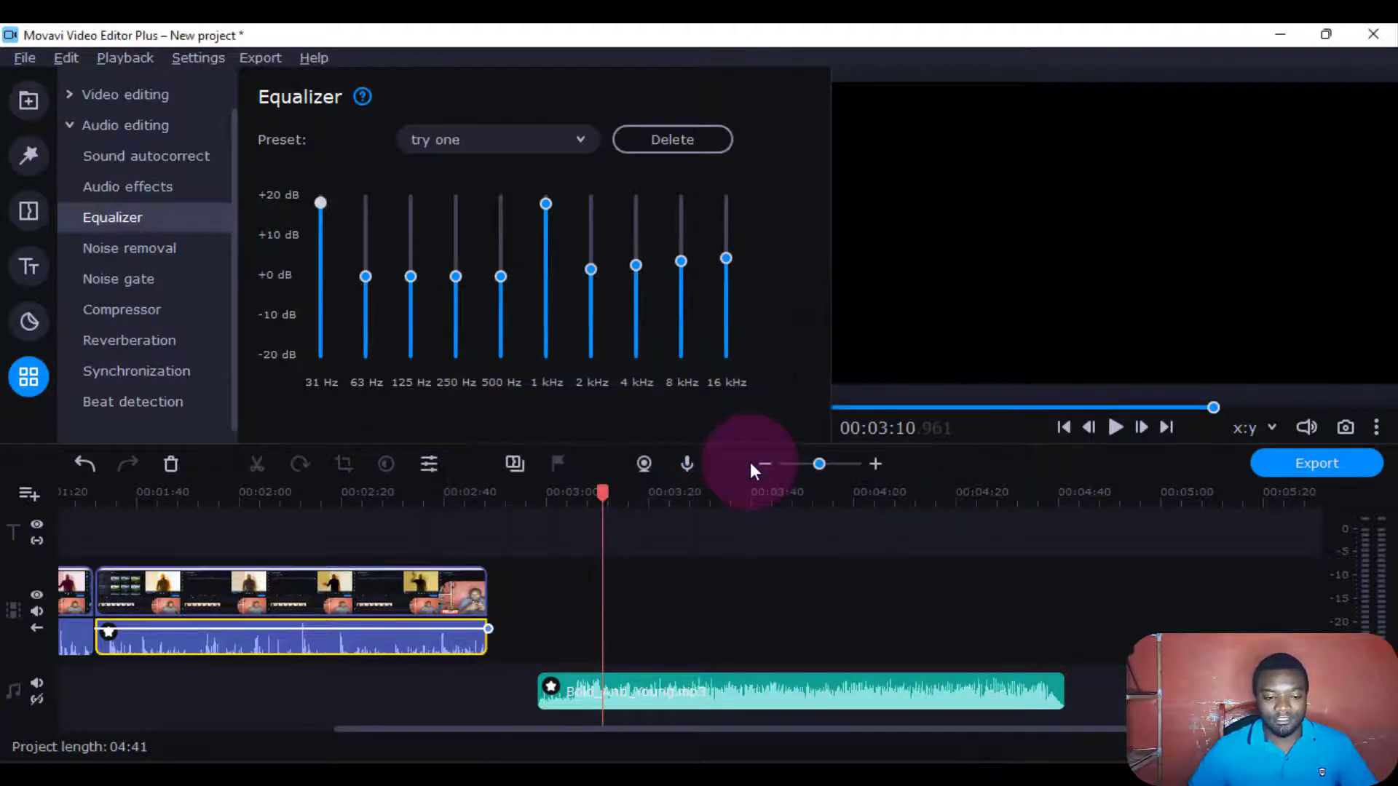
pyautogui.scroll(1, 199, 361)
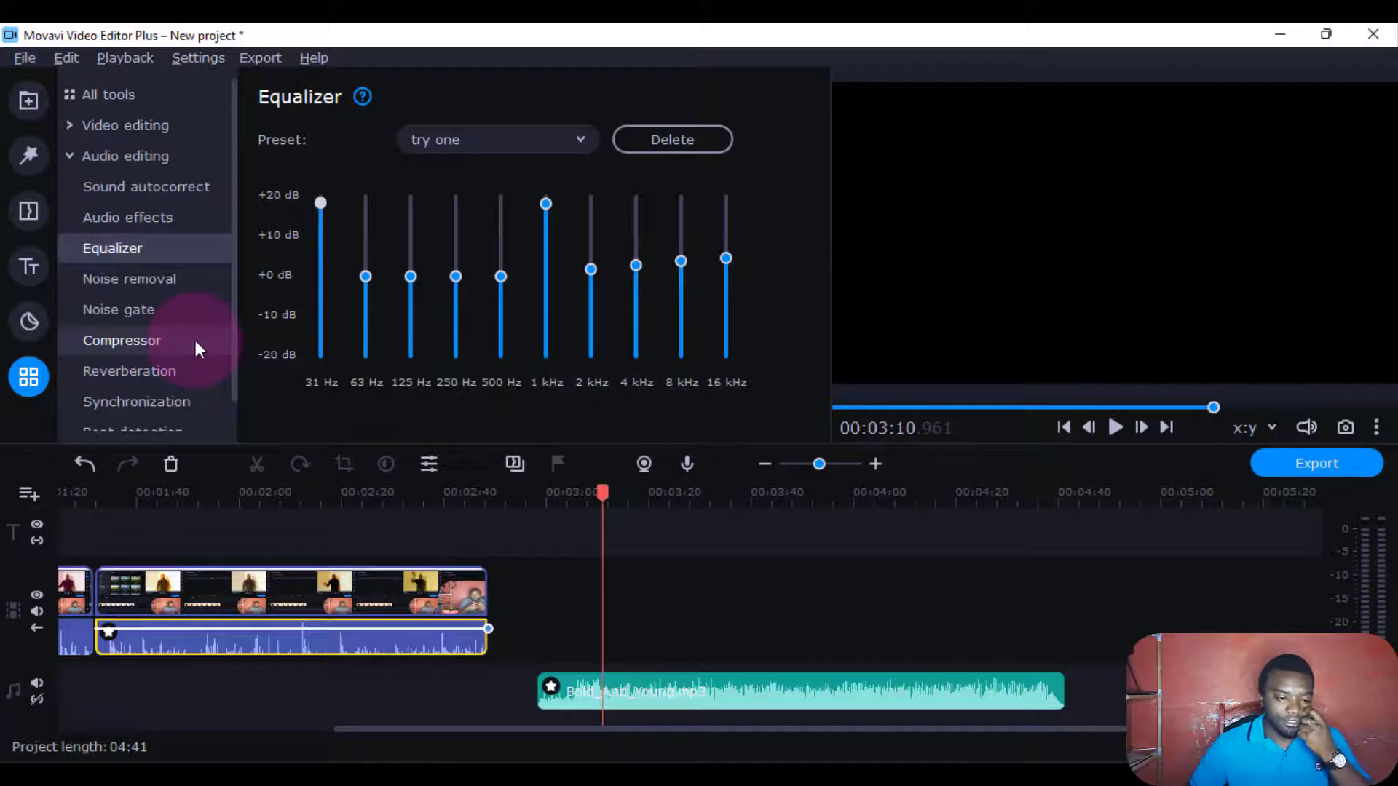
pyautogui.click(538, 143)
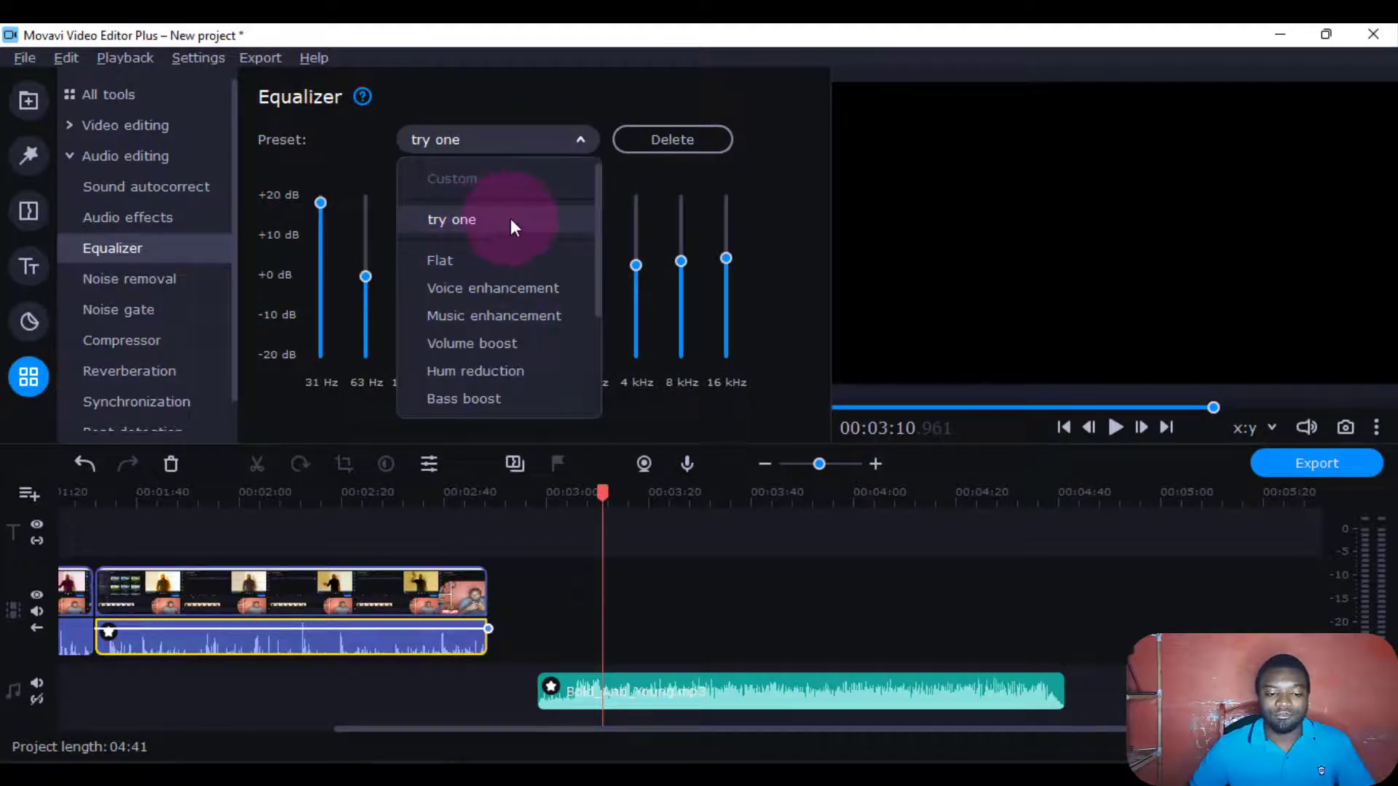
pyautogui.click(760, 203)
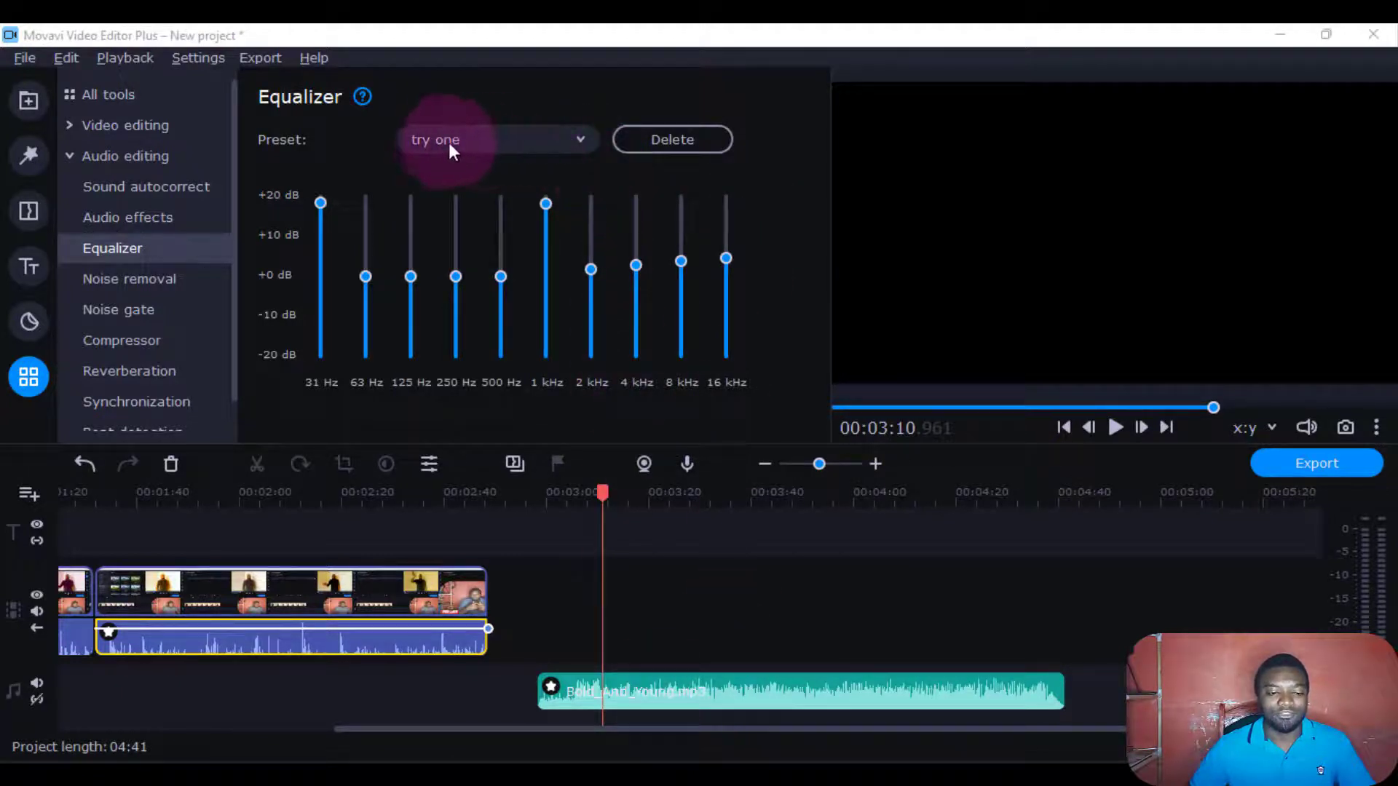
pyautogui.click(125, 281)
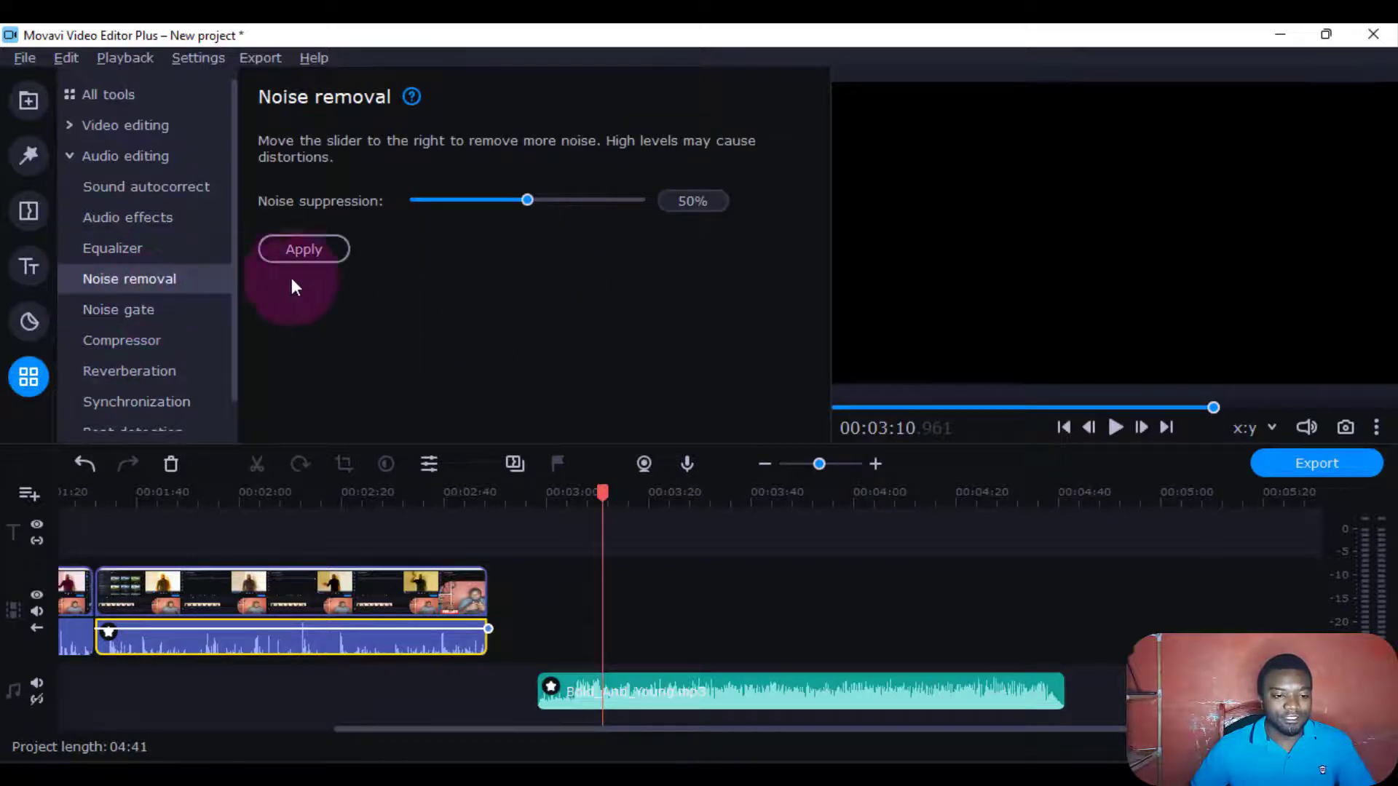
# Delete every clip from the timeline
pyautogui.moveTo(602, 493); pyautogui.dragTo(136, 587)
pyautogui.hotkey('ctrl', 'a')
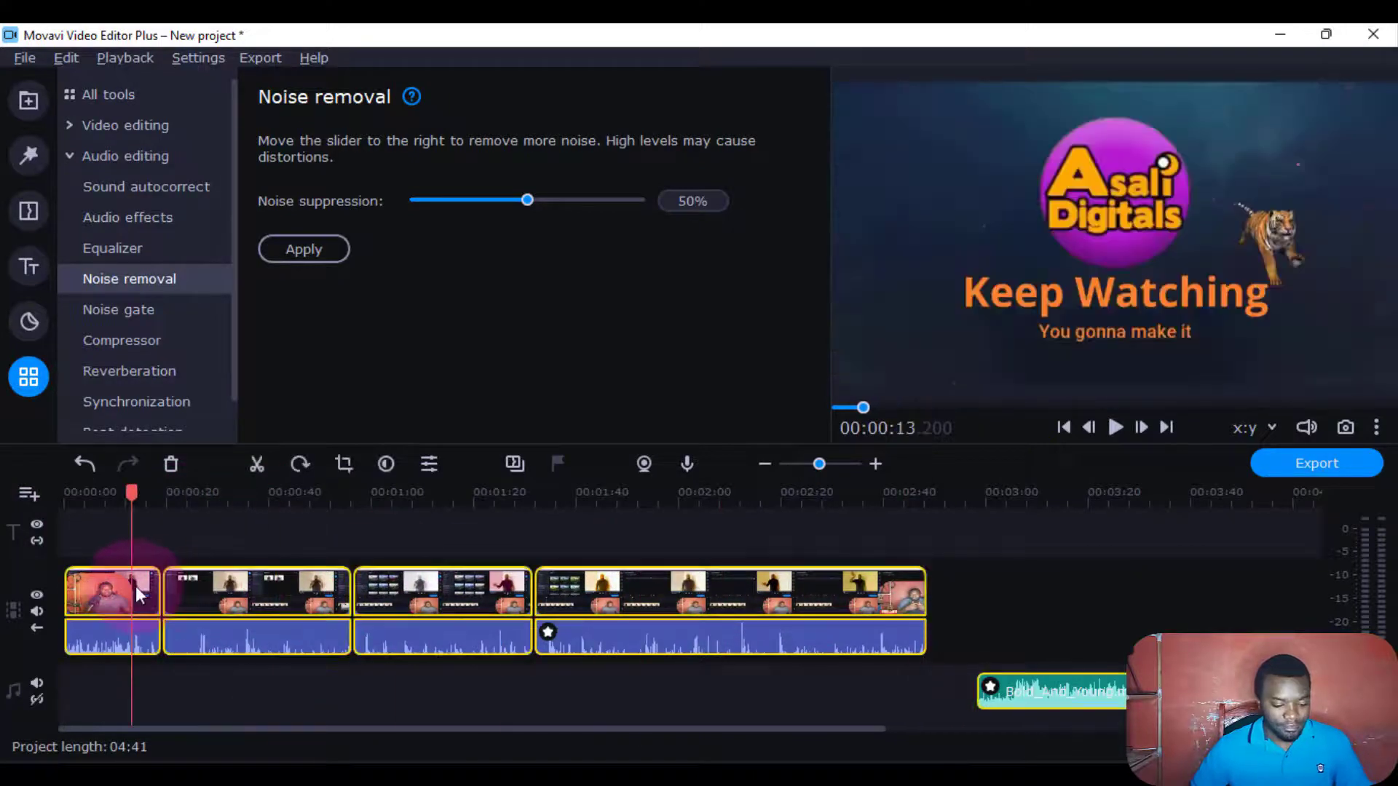
pyautogui.press('Delete')
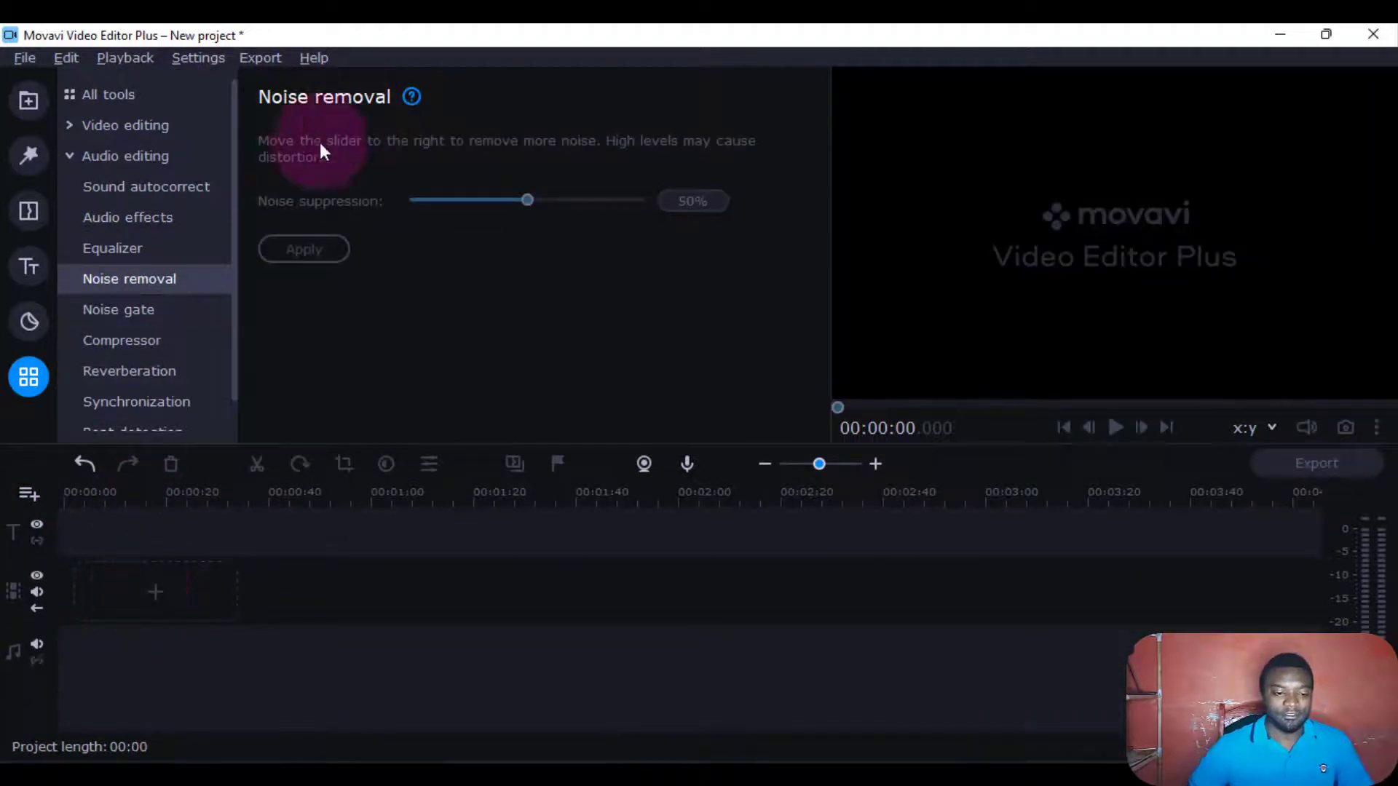
# Add E.Space Icon.wav from the media bin to the timeline and play it in Noise removal
pyautogui.click(30, 101)
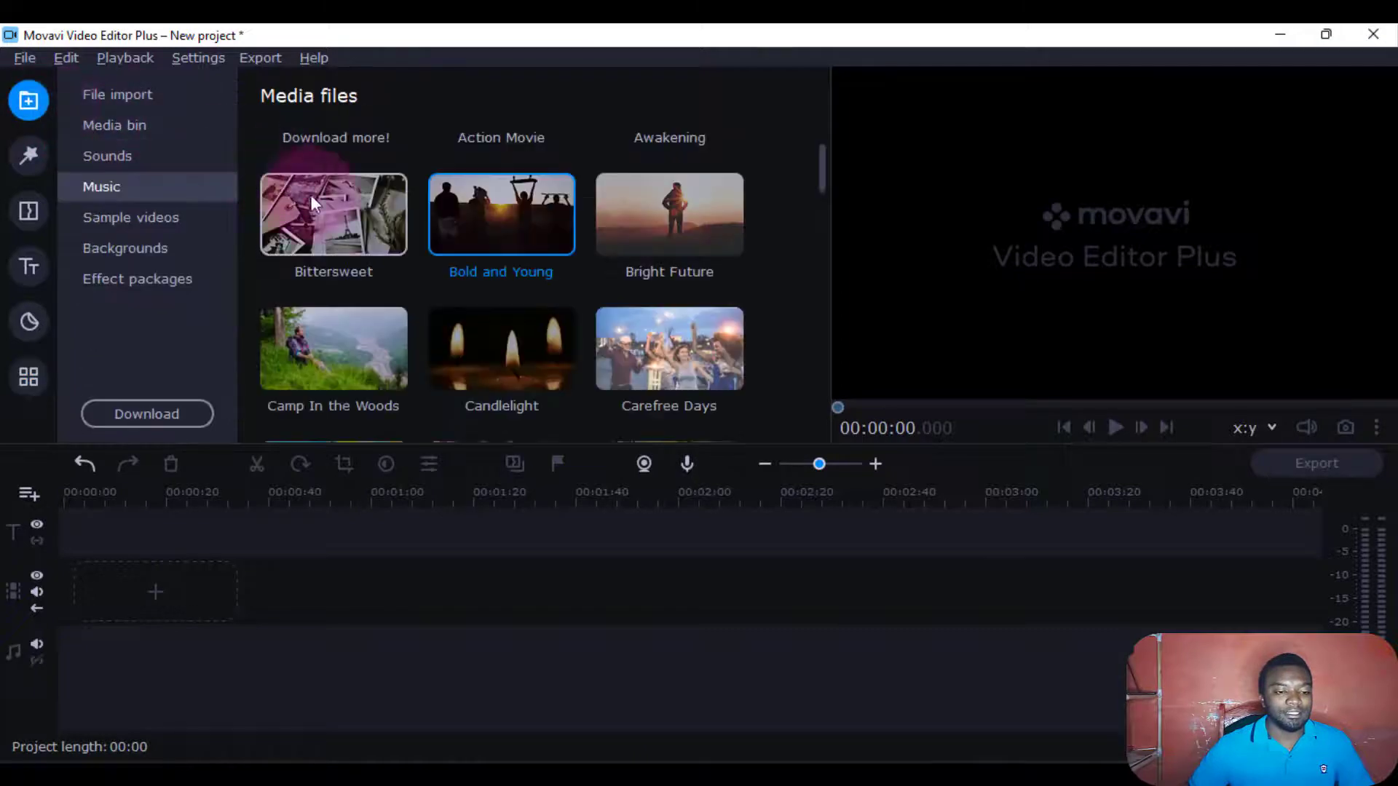
pyautogui.click(29, 156)
pyautogui.click(29, 100)
pyautogui.click(117, 125)
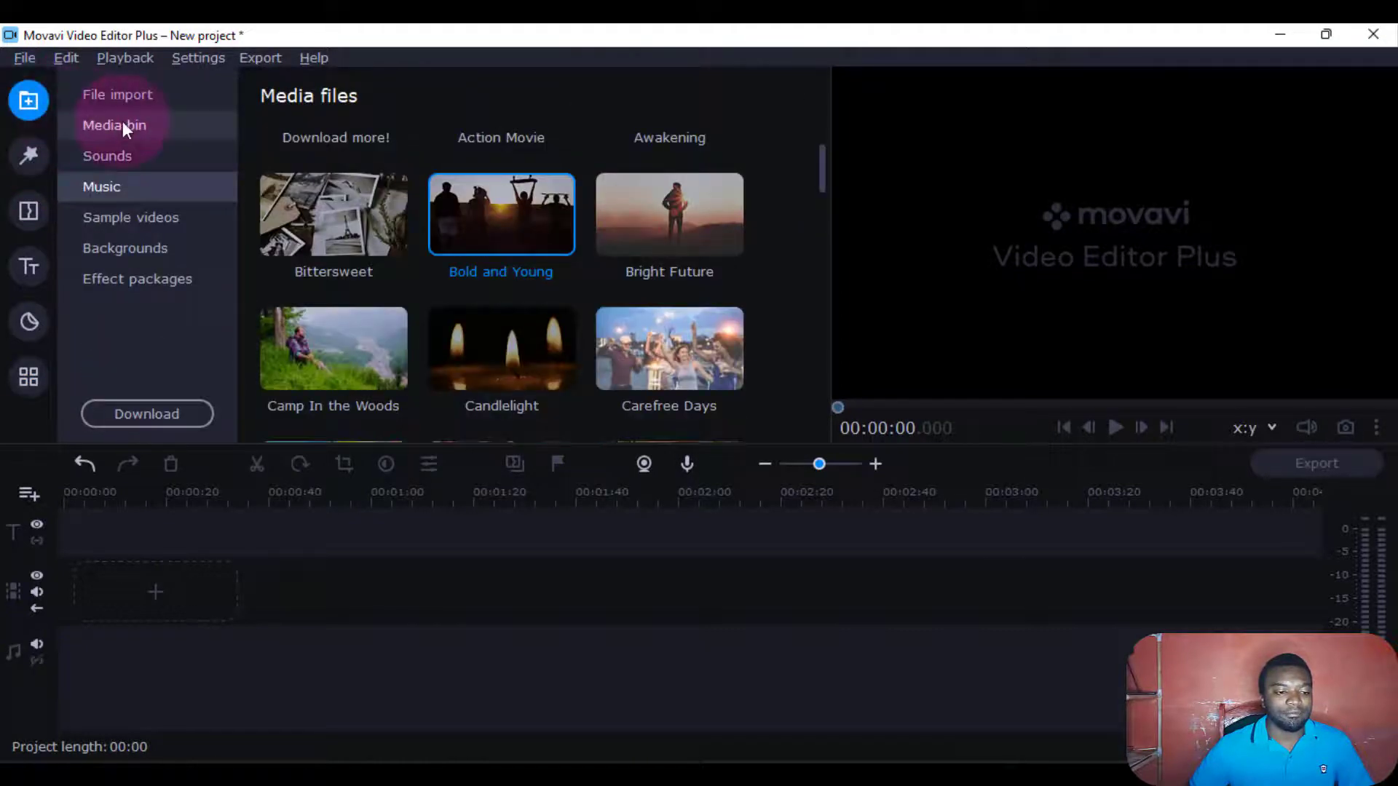
pyautogui.doubleClick(356, 300)
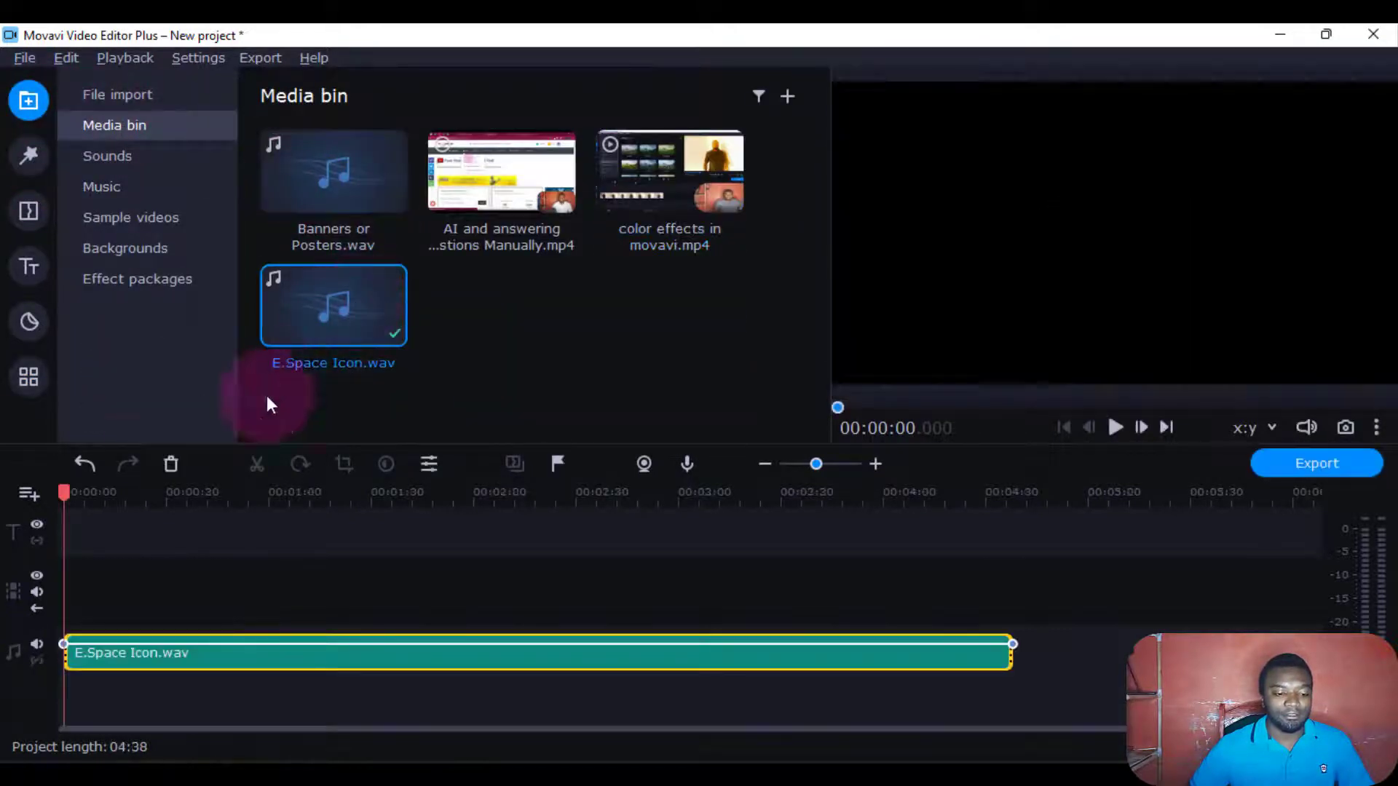
pyautogui.click(29, 376)
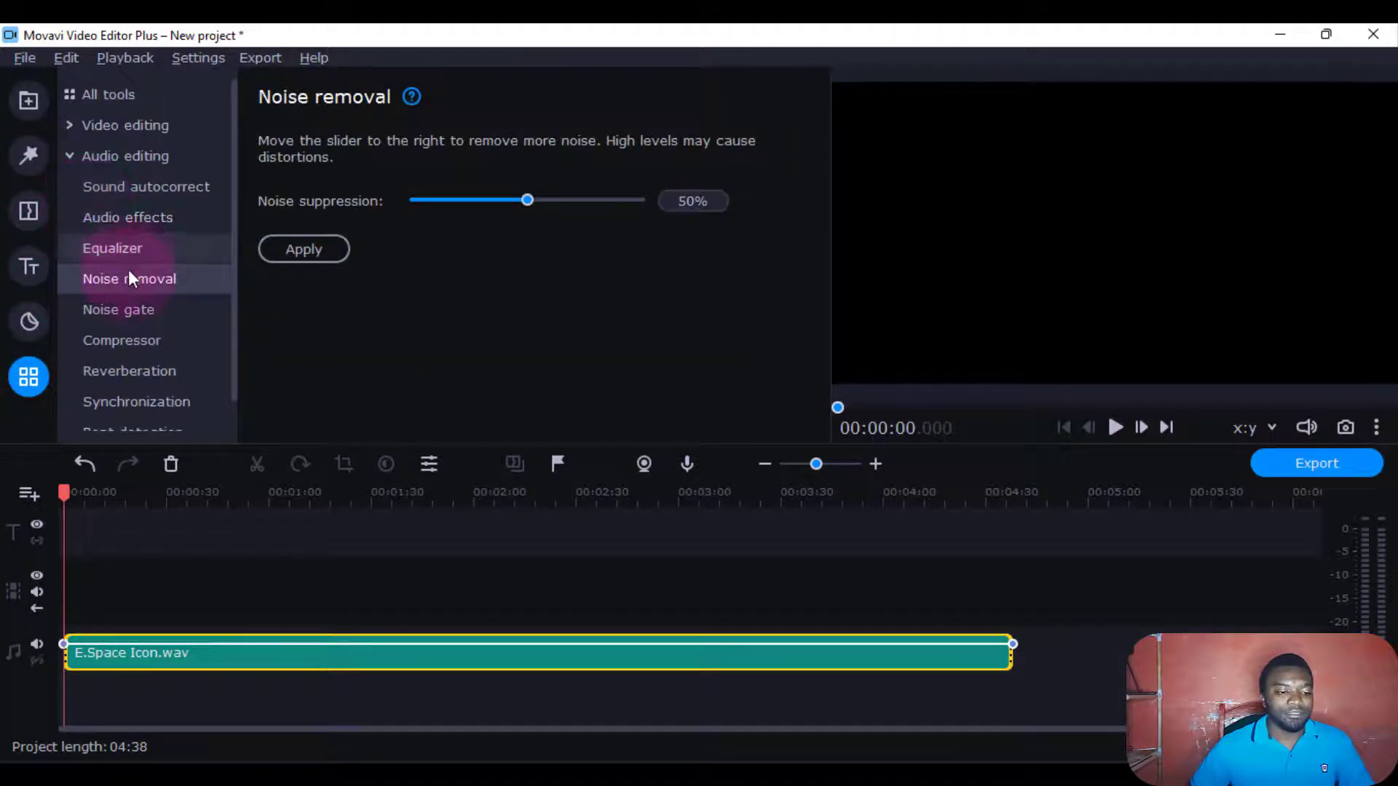
pyautogui.press('space')
pyautogui.press('space')
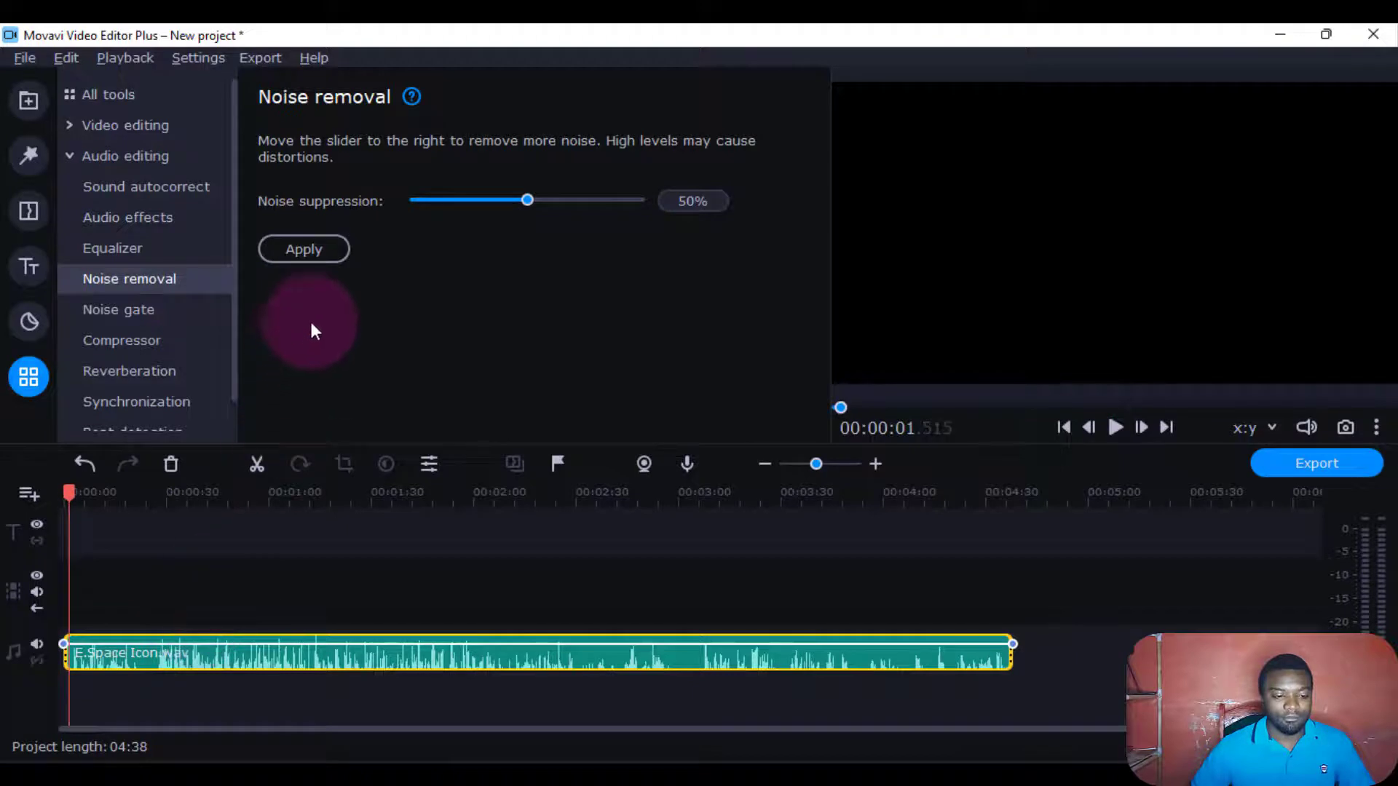
# Apply 50% noise removal, then the default Compressor, to E.Space Icon.wav
pyautogui.click(302, 252)
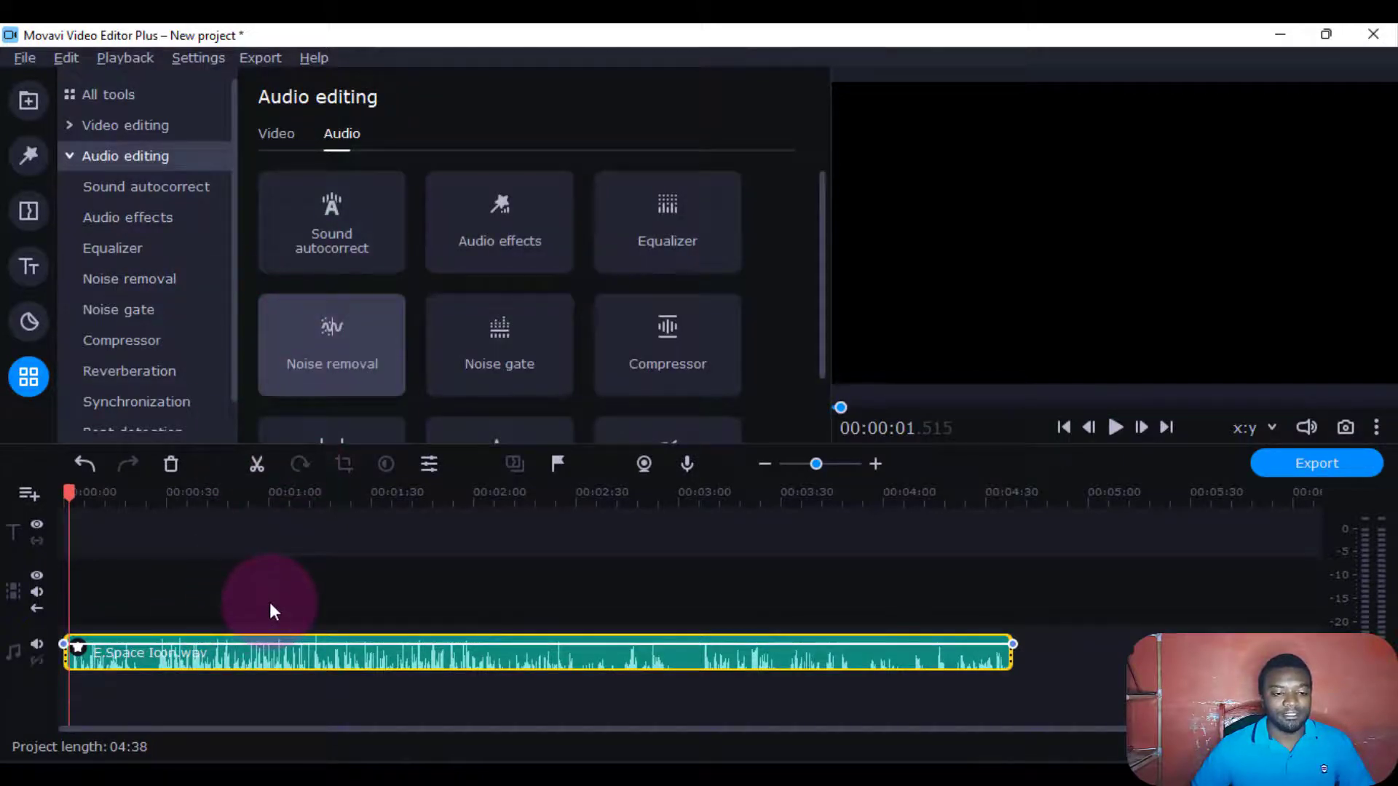
pyautogui.scroll(-2, 560, 374)
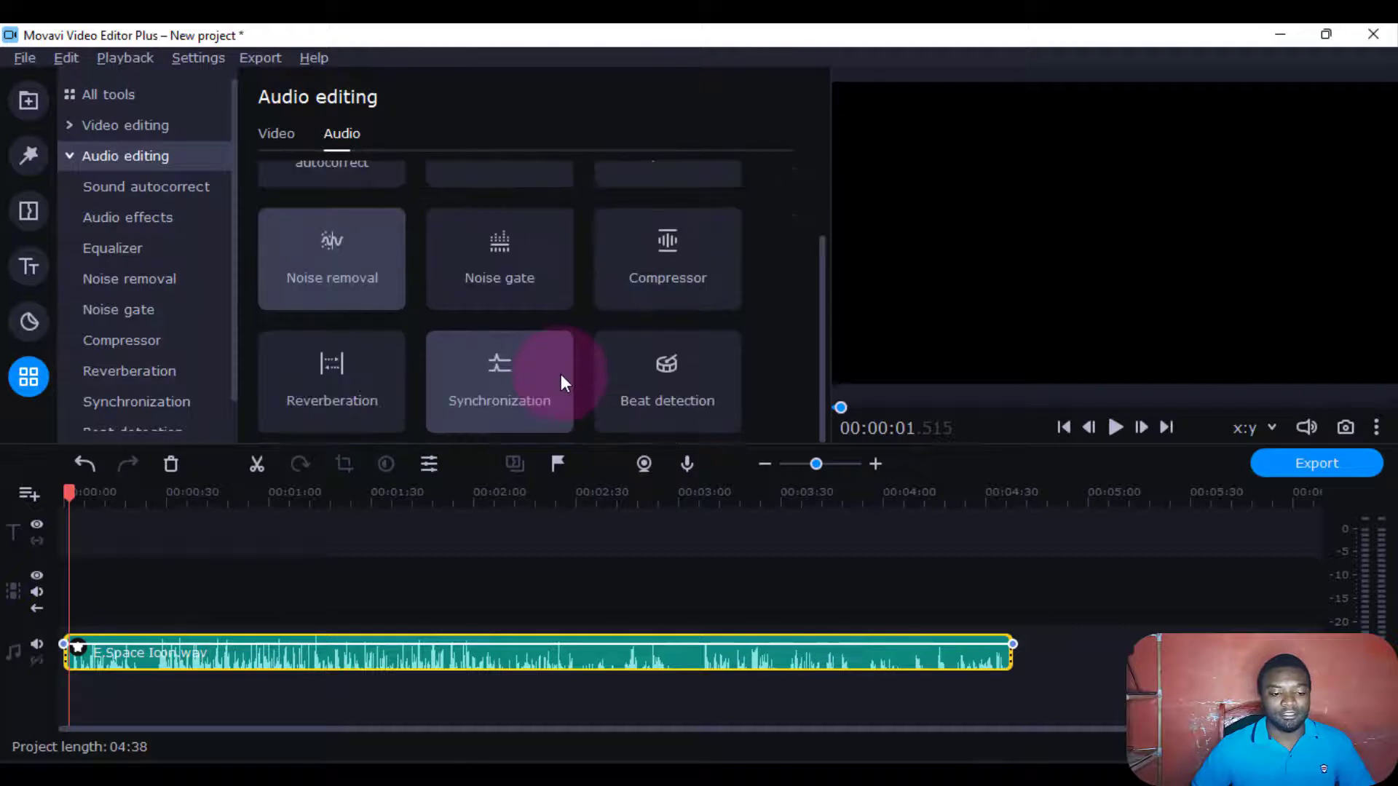
pyautogui.scroll(2, 560, 374)
pyautogui.scroll(-1, 152, 360)
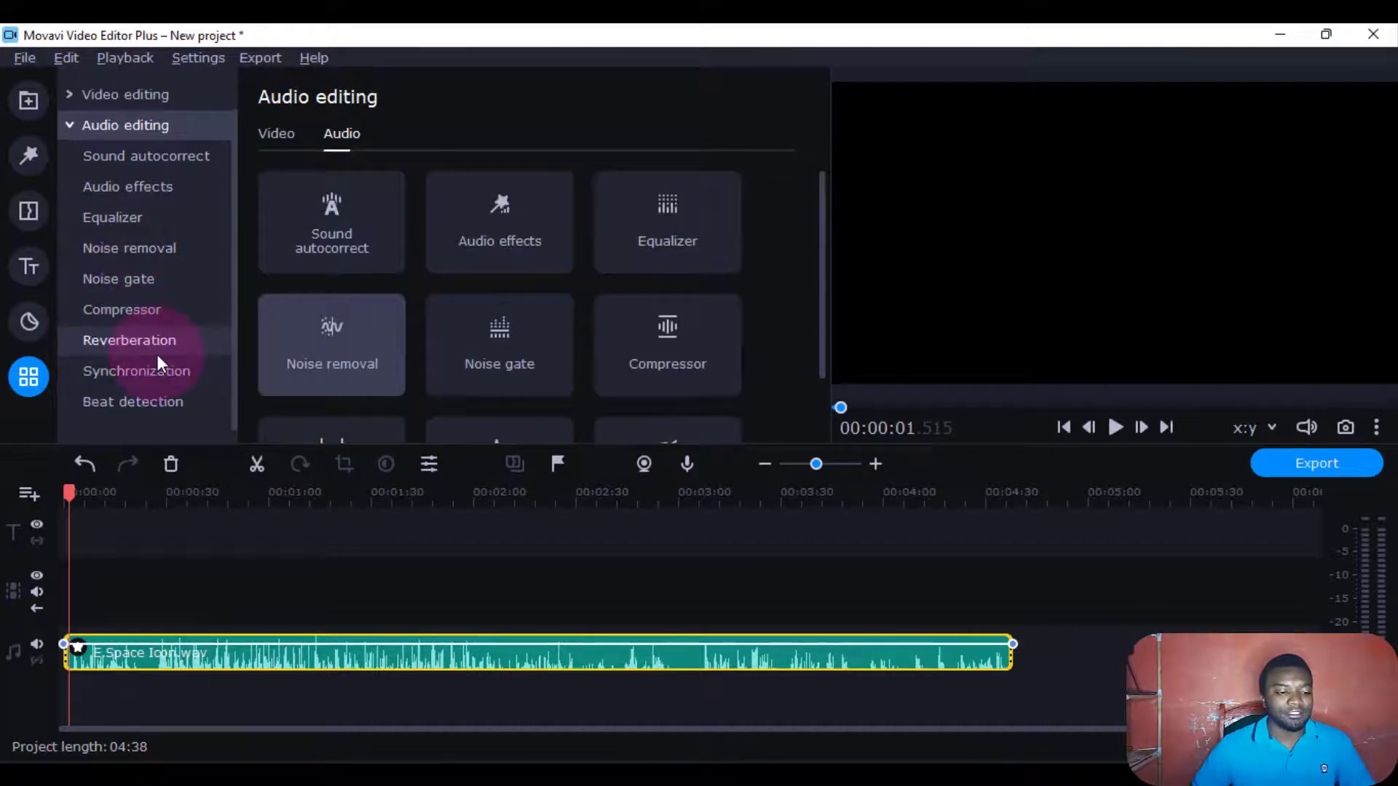
pyautogui.click(134, 316)
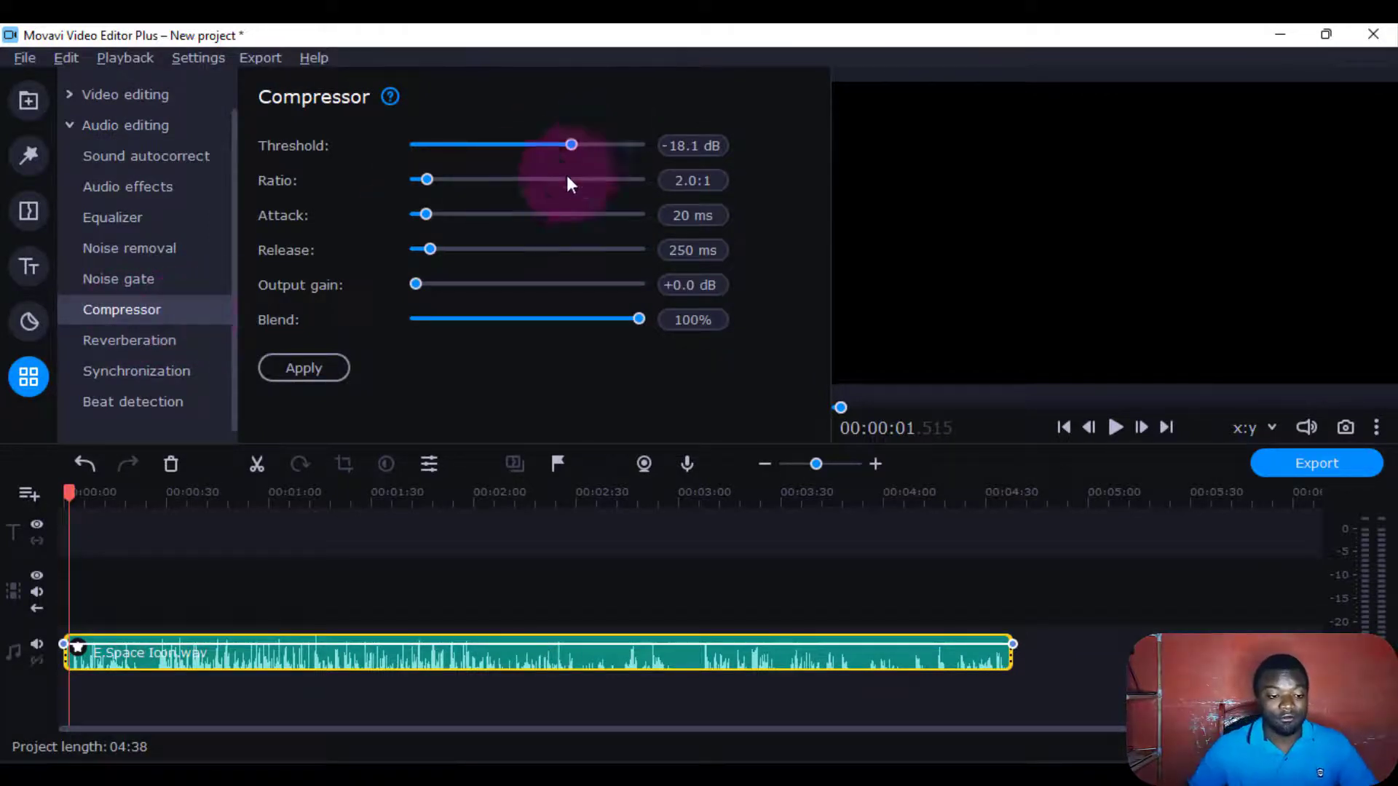
pyautogui.click(314, 362)
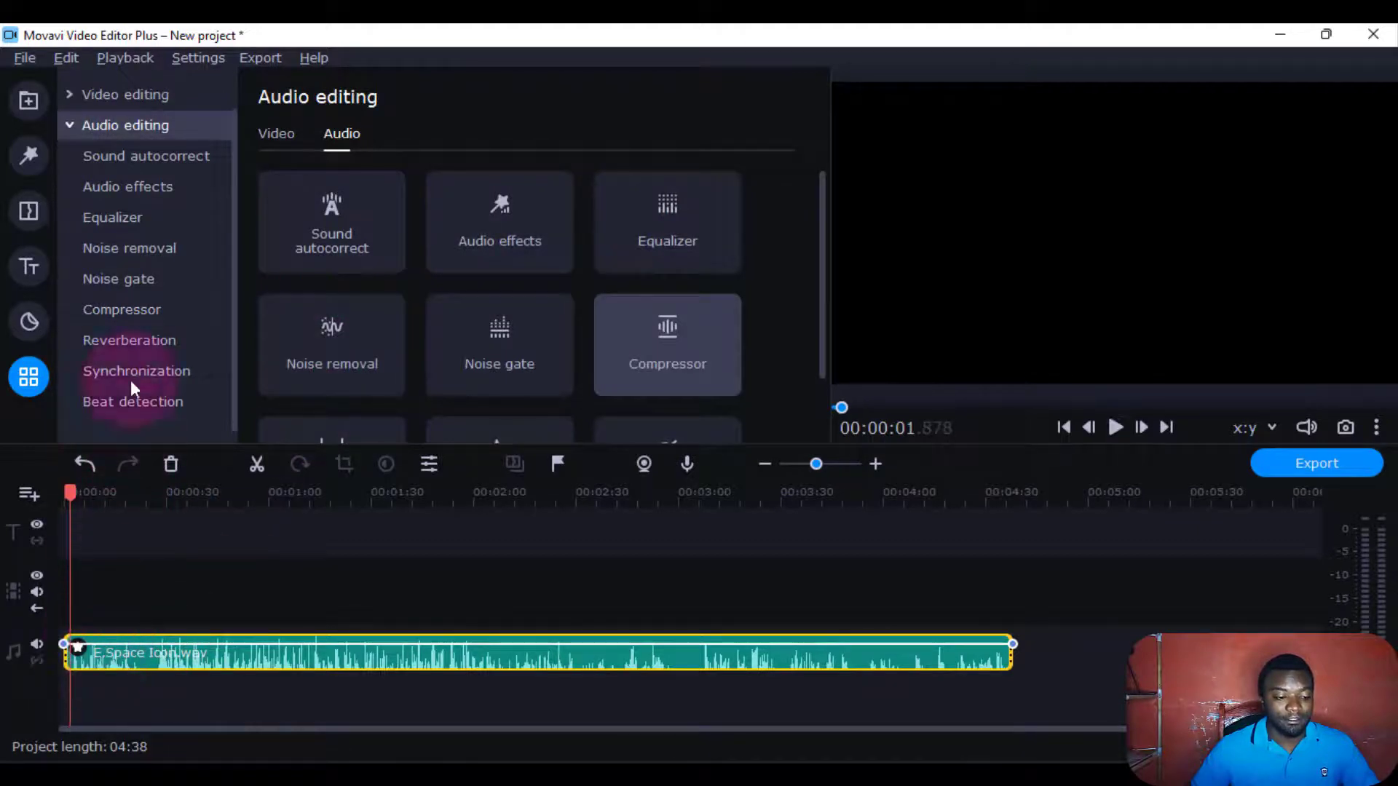
# Apply reverberation with 600 ms duration, 10 ms delay, 30% dry/wet and 16000 Hz
pyautogui.click(131, 339)
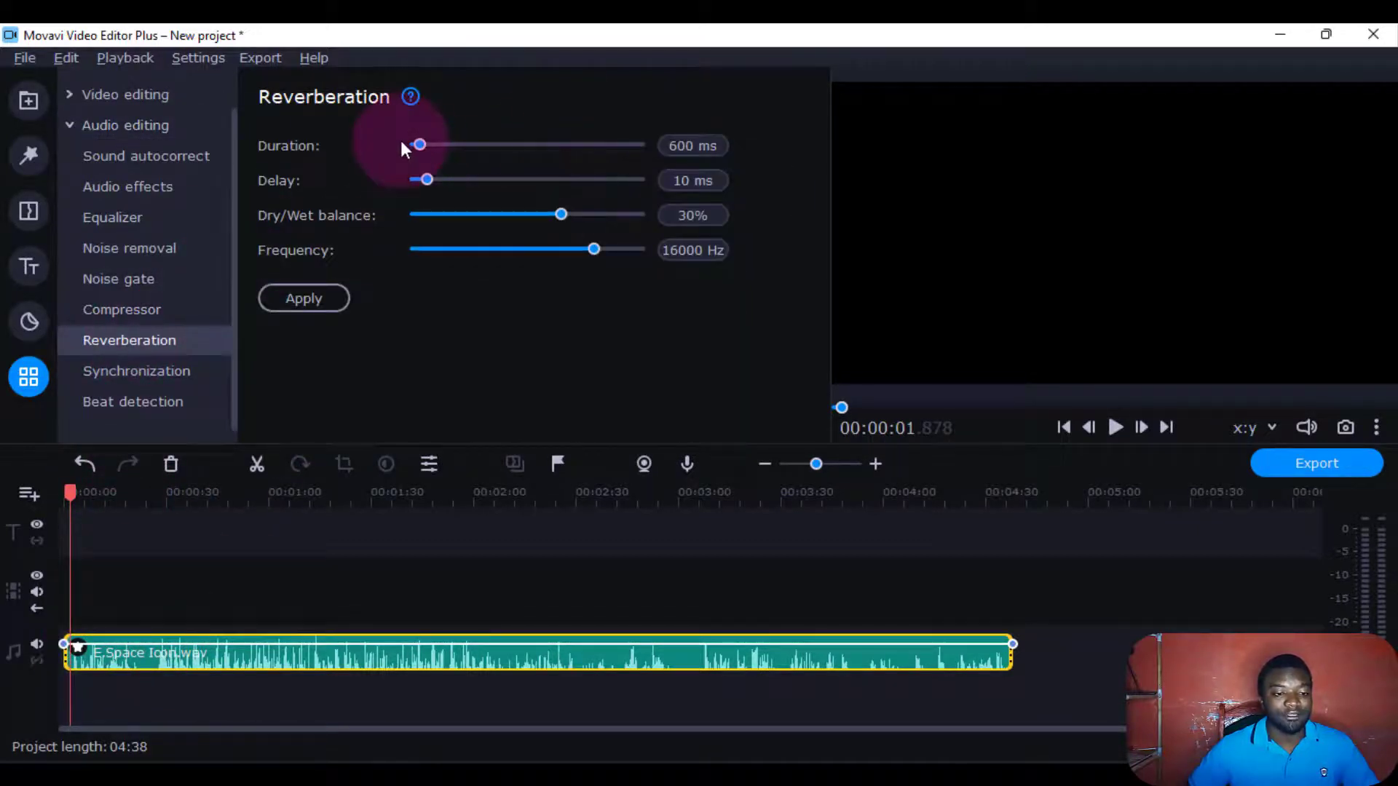
pyautogui.moveTo(409, 99)
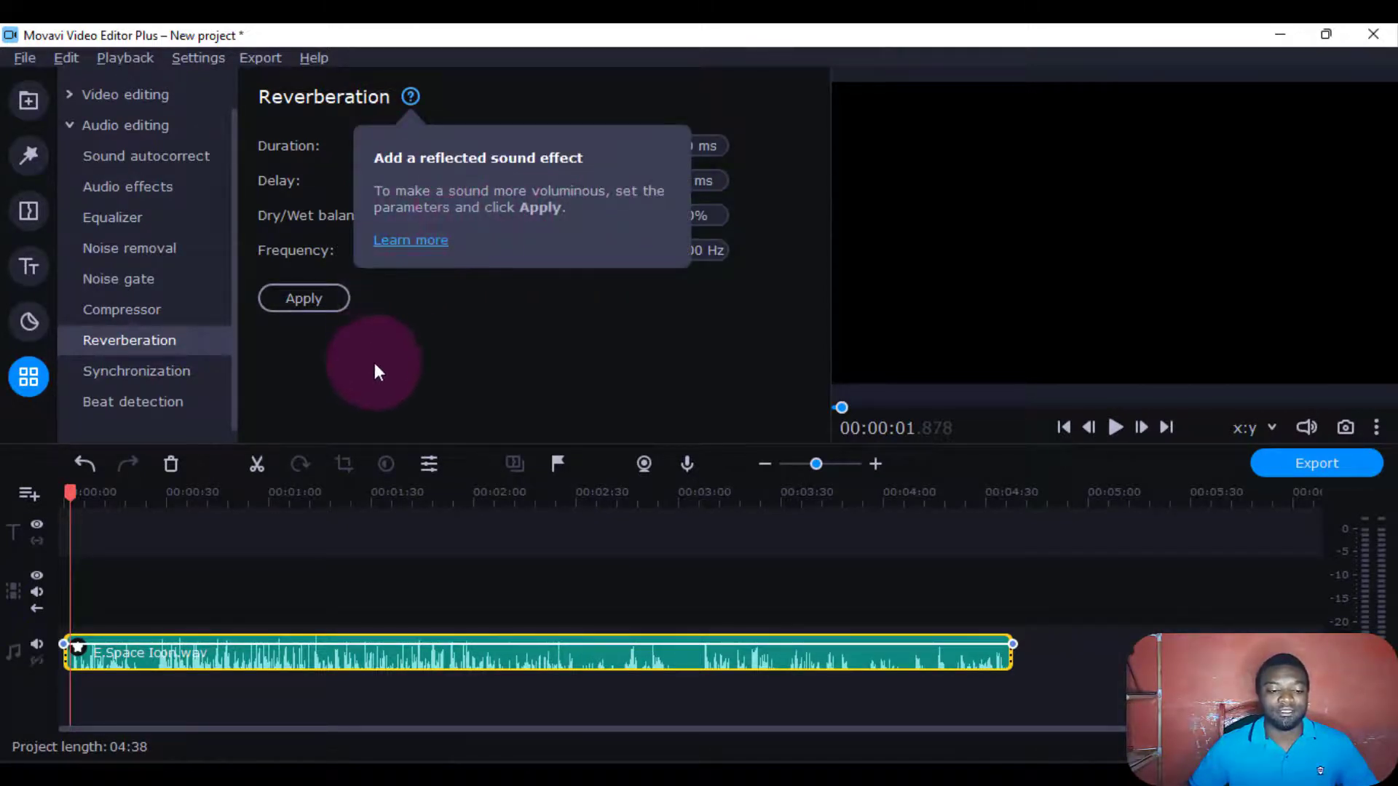
pyautogui.click(325, 300)
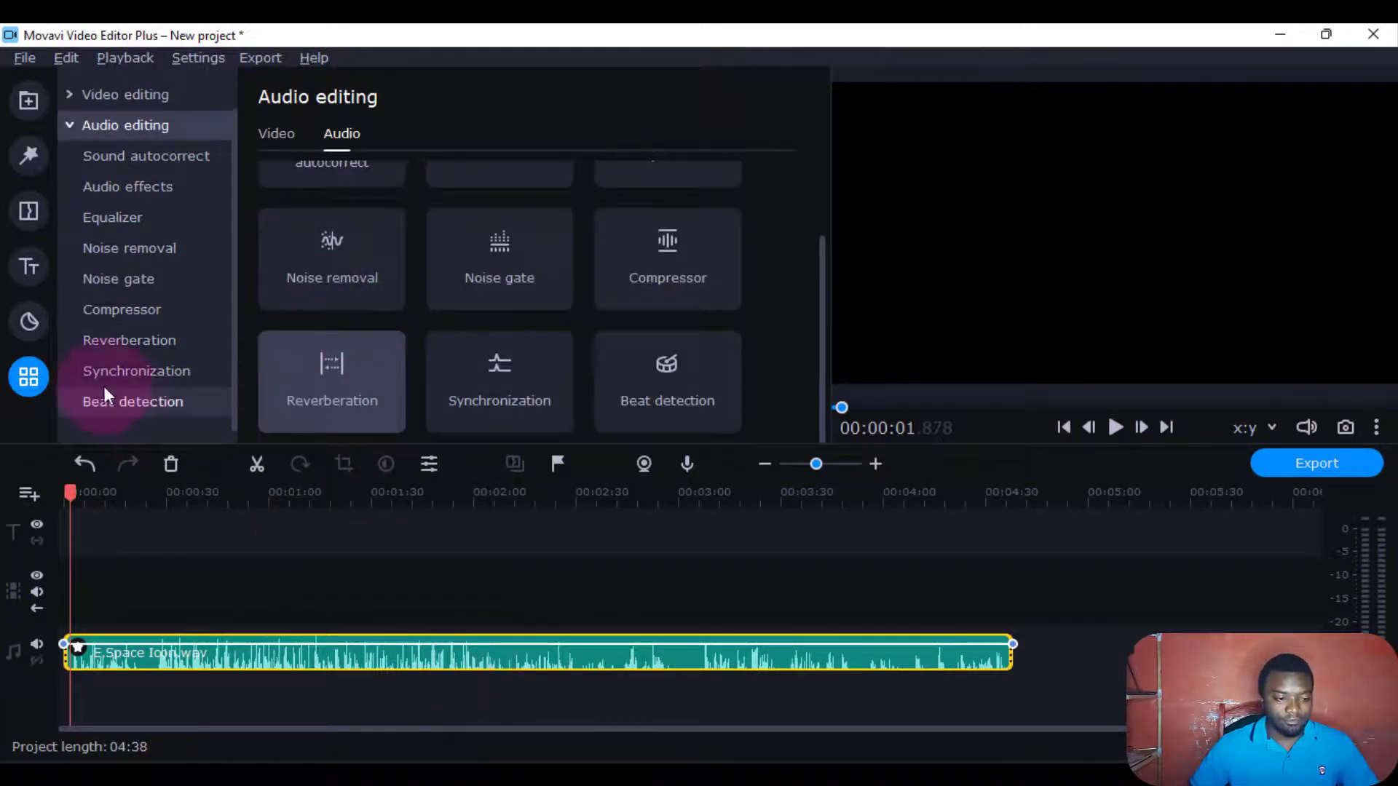
# Place Banners or Posters.wav on a track above E.Space Icon.wav, starting at 0:00
pyautogui.click(123, 370)
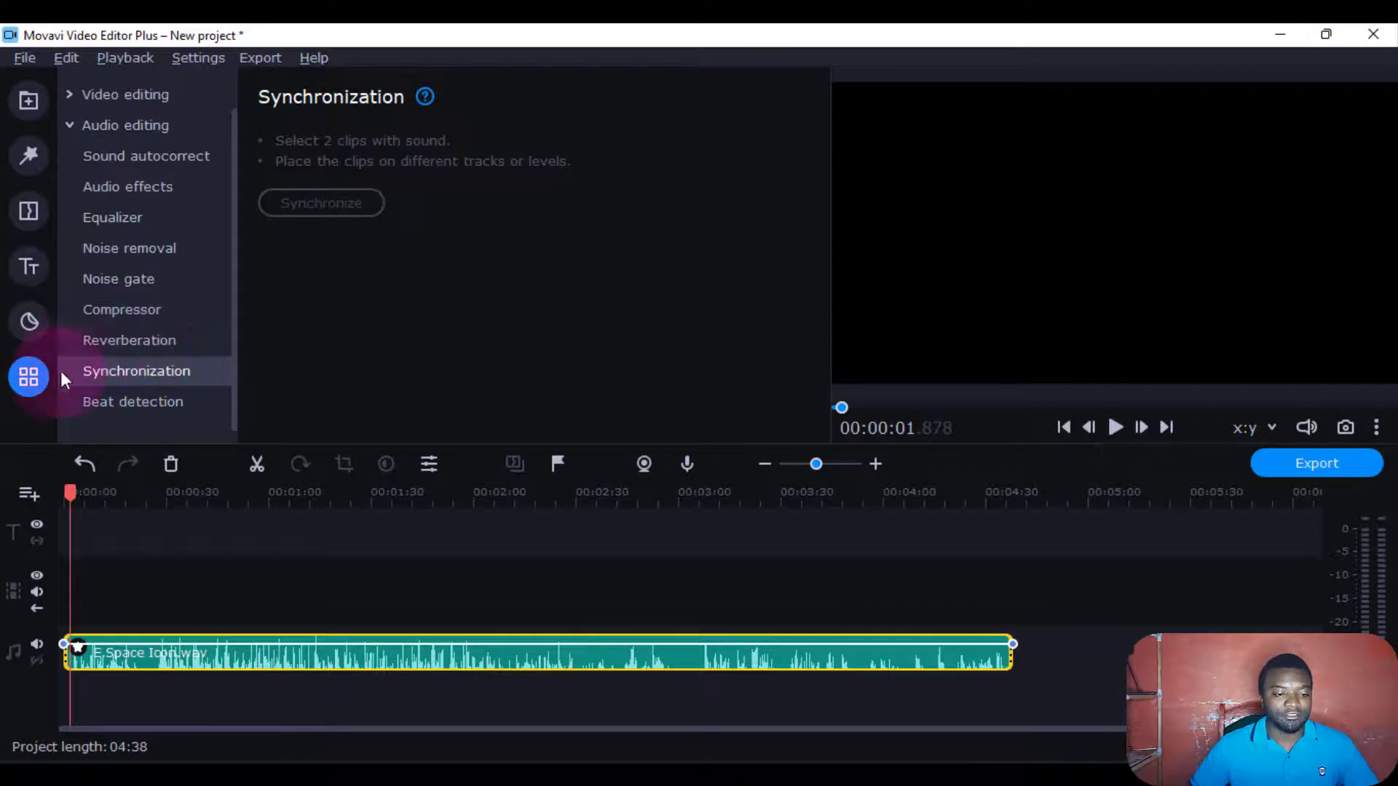
pyautogui.click(29, 101)
pyautogui.moveTo(322, 195); pyautogui.dragTo(88, 580)
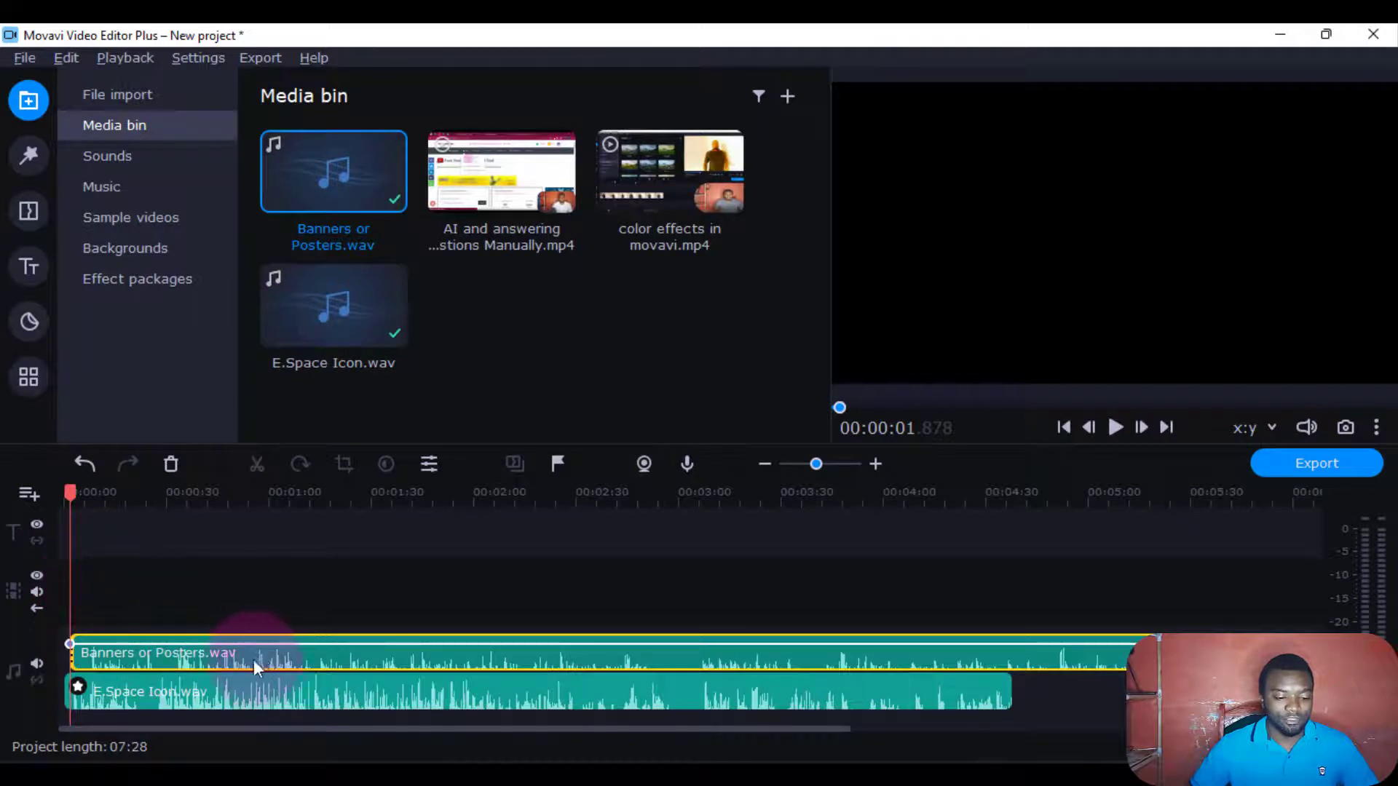
pyautogui.moveTo(254, 659); pyautogui.dragTo(229, 660)
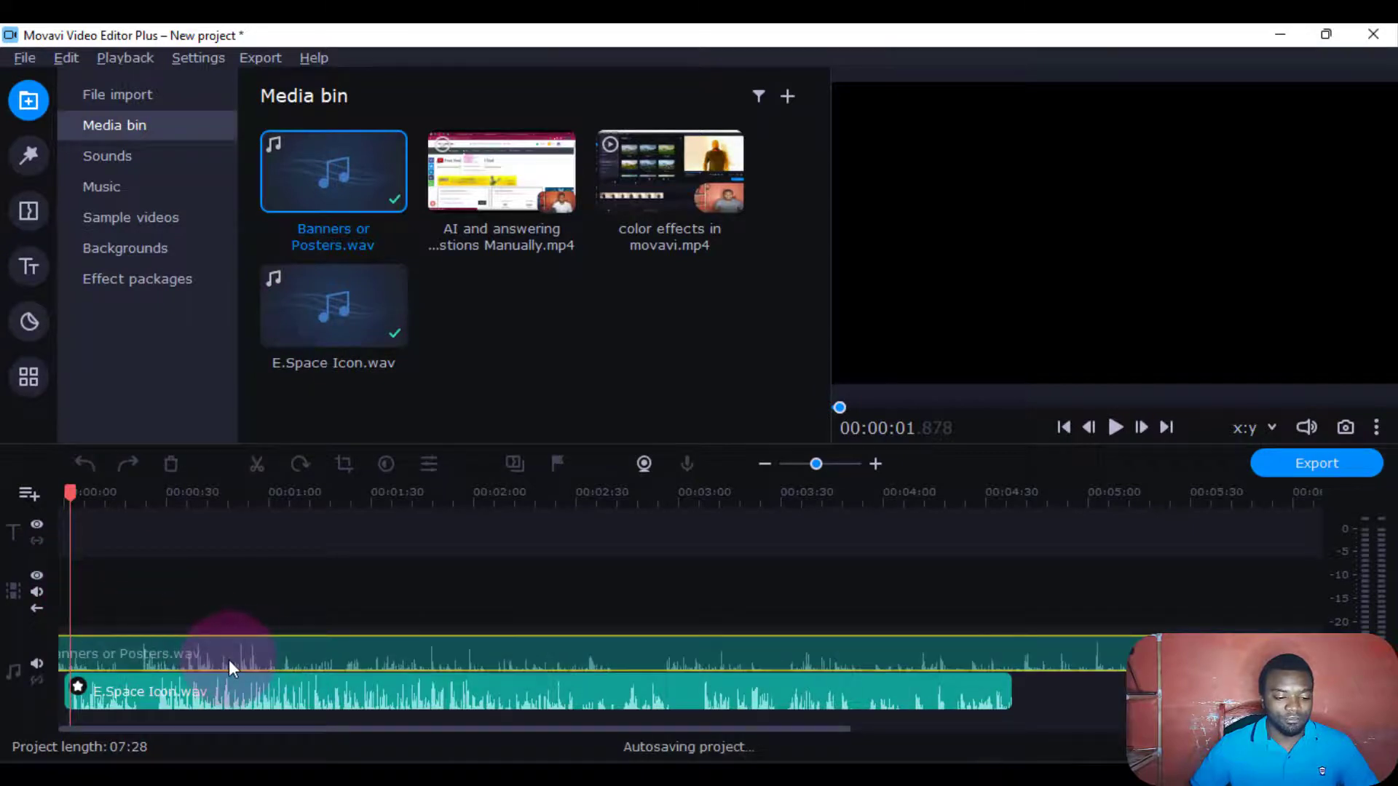
# Select both E.Space Icon.wav and Banners or Posters.wav for synchronization
pyautogui.click(29, 386)
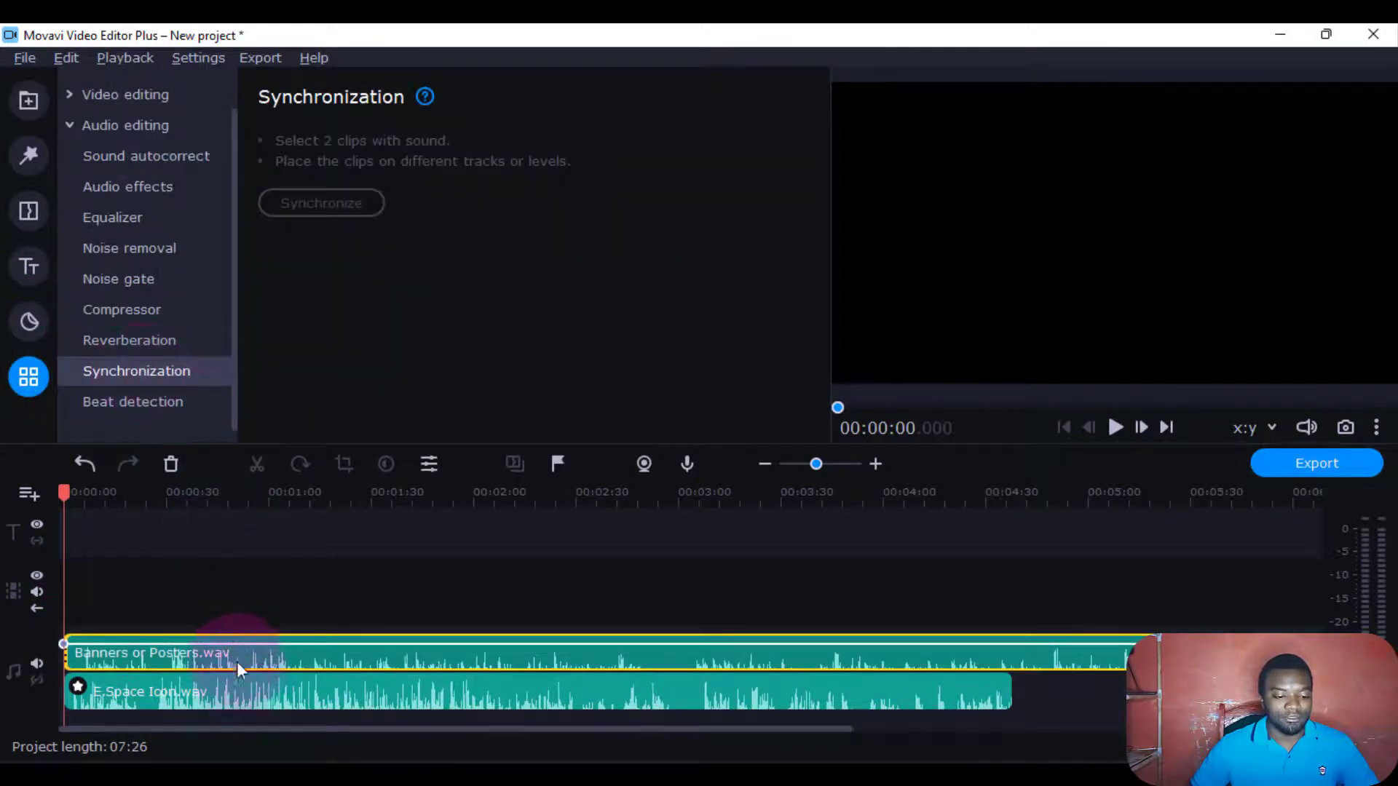
pyautogui.click(272, 697)
pyautogui.keyDown('ctrl'); pyautogui.click(314, 660); pyautogui.keyUp('ctrl')
# Try synchronizing the two clips, dismiss the failure message, and delete Banners or Posters.wav
pyautogui.click(335, 214)
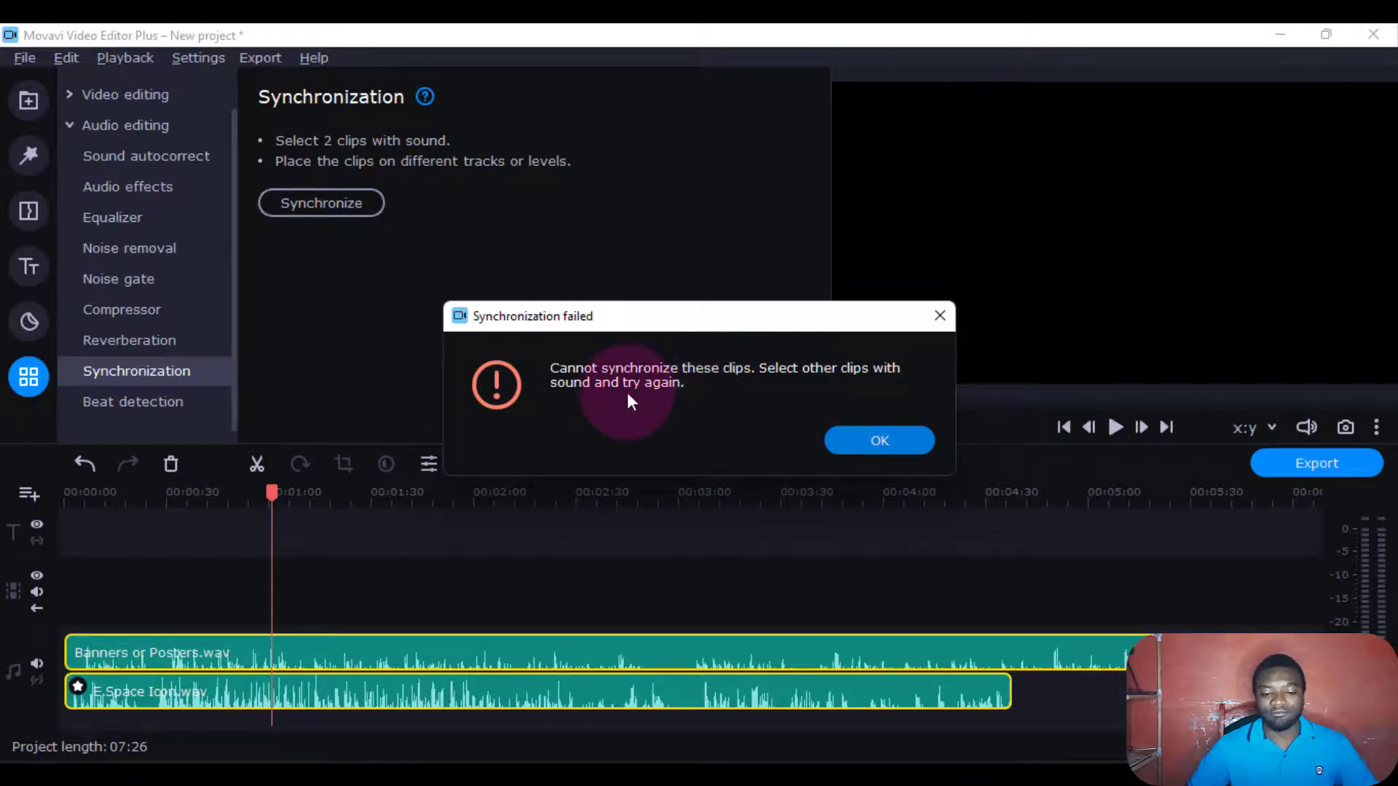
pyautogui.click(858, 453)
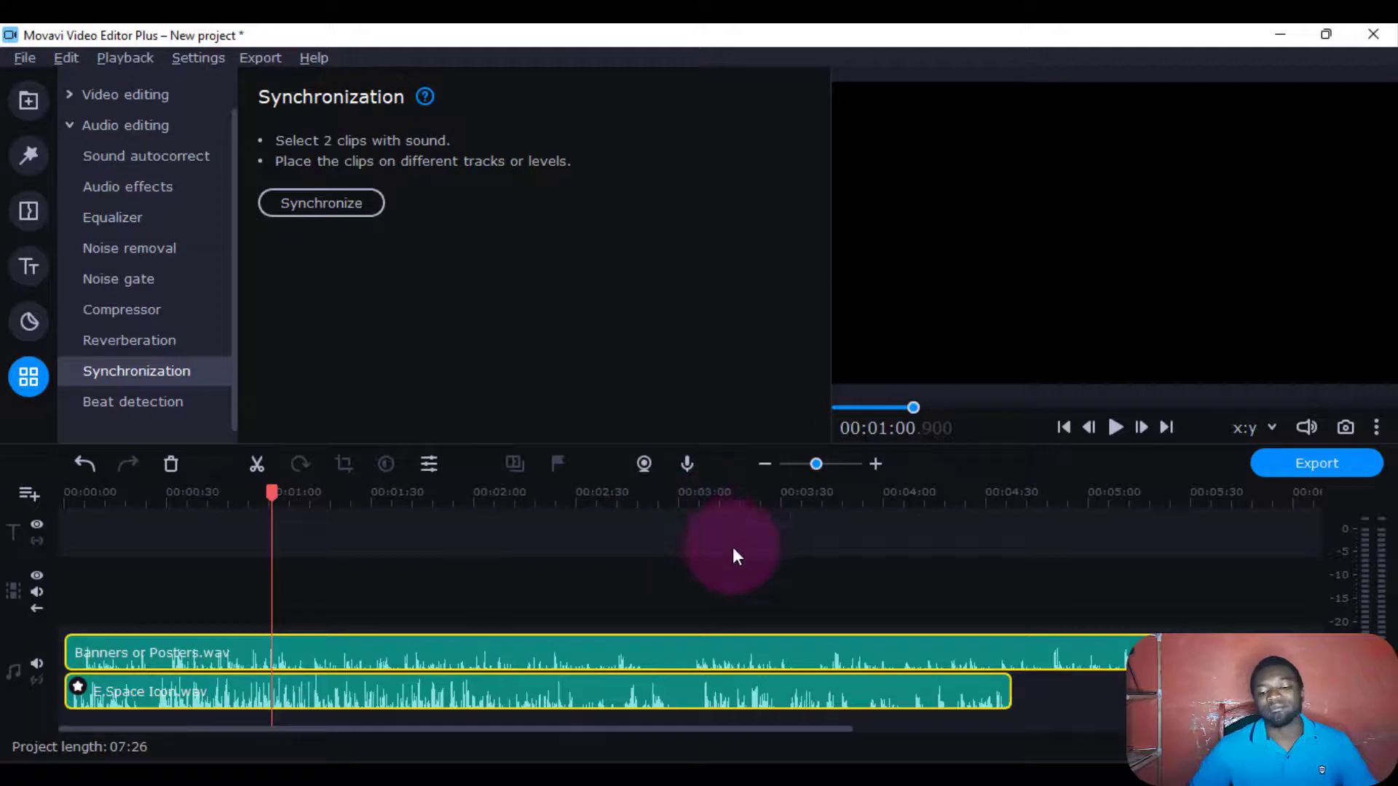
pyautogui.click(436, 637)
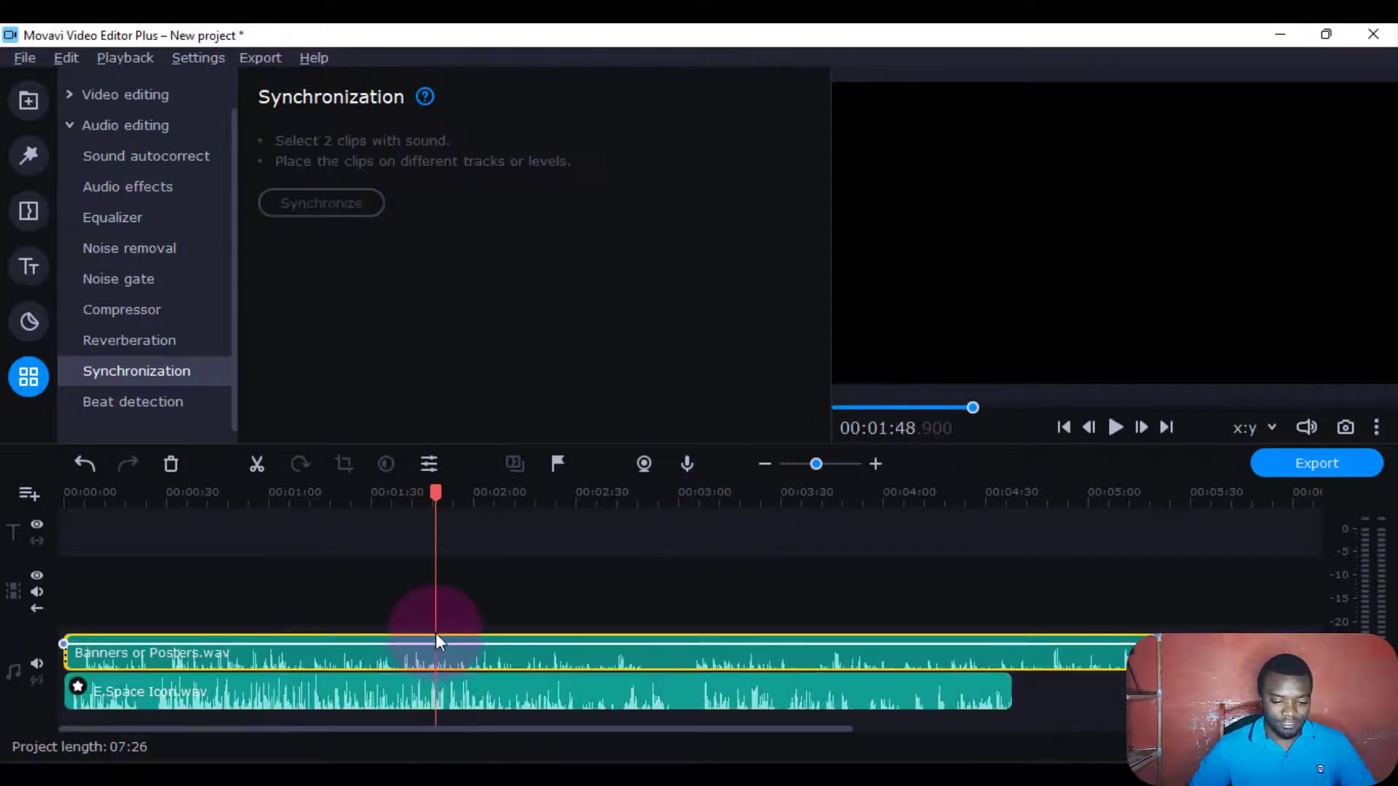
pyautogui.press('Delete')
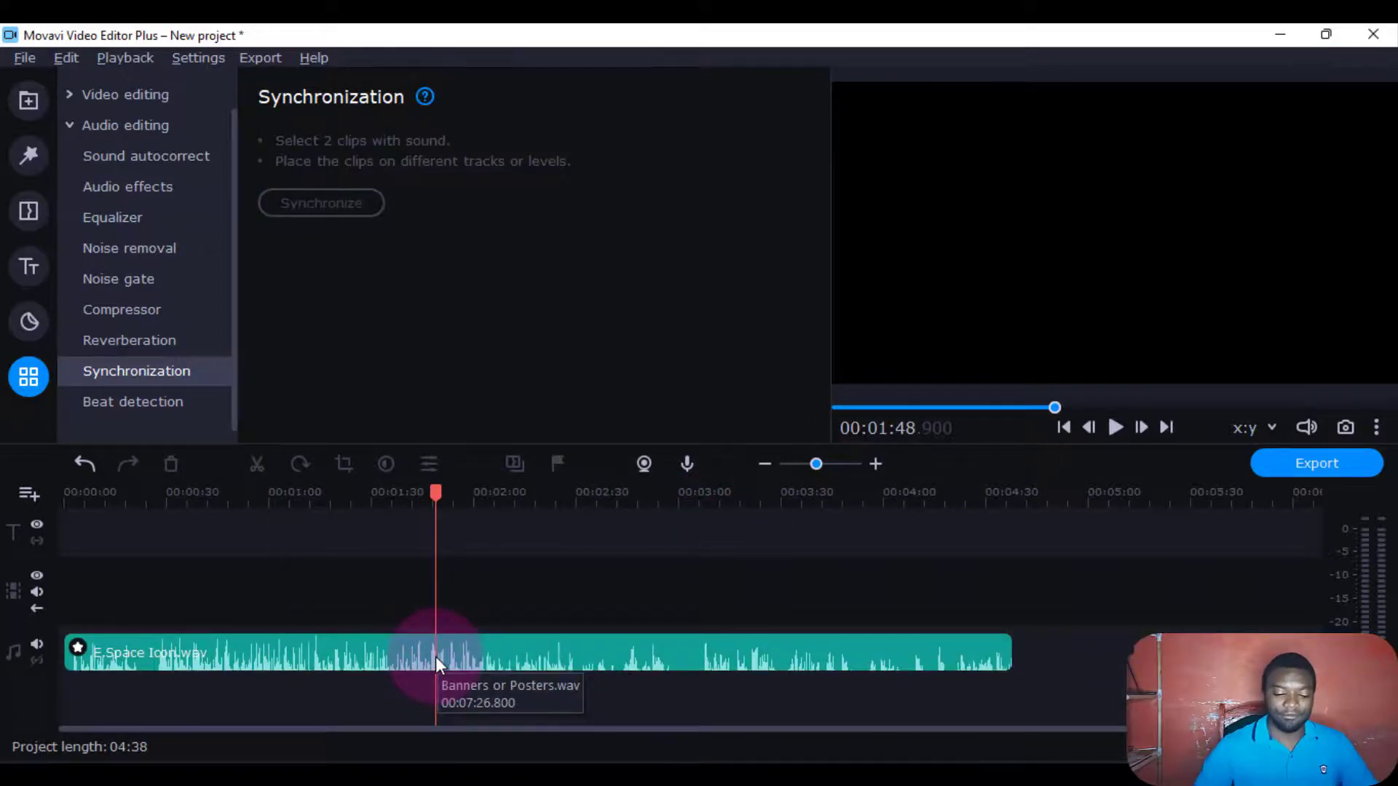
# Drag E.Space Icon.wav to the timeline start and run Detect Audio Beats in Beat detection
pyautogui.click(160, 400)
pyautogui.click(298, 664)
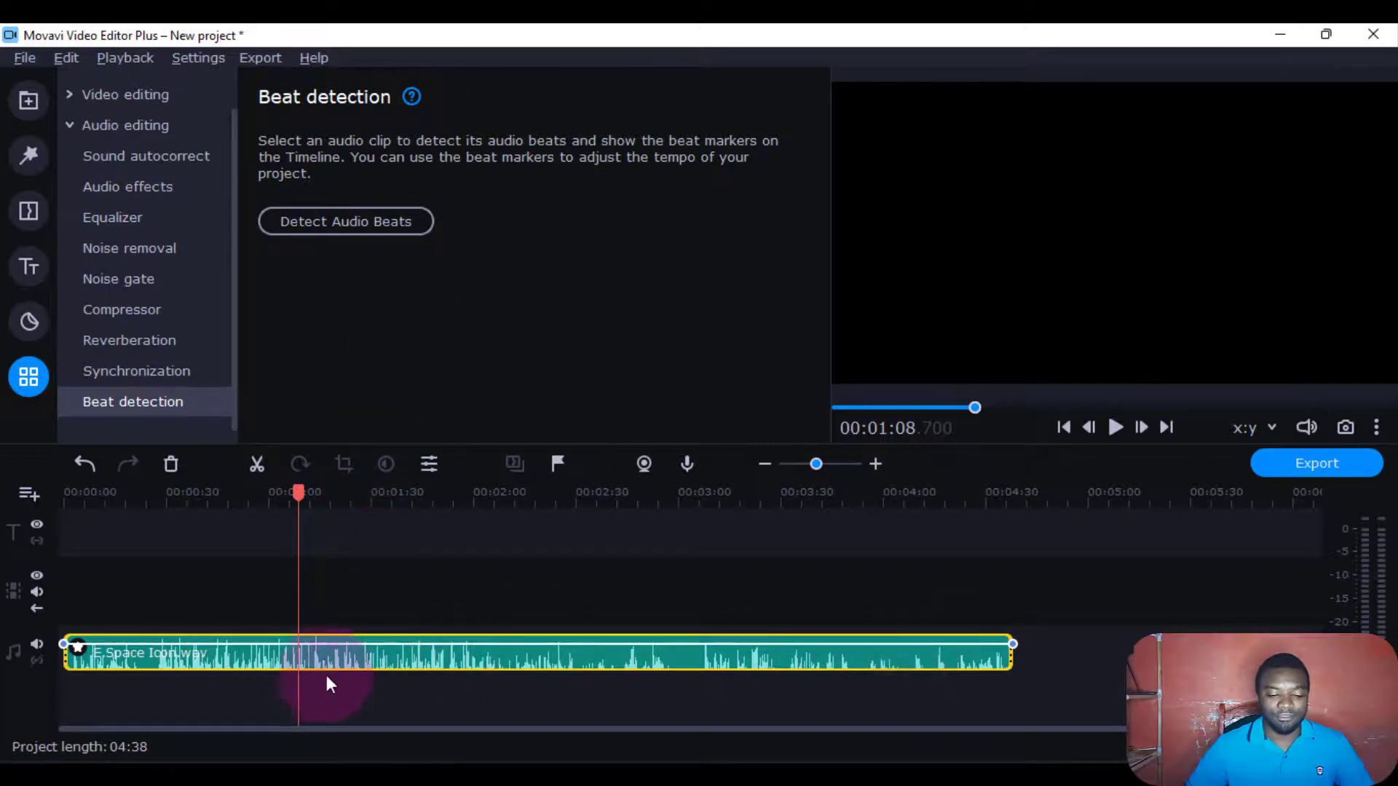
pyautogui.moveTo(82, 637); pyautogui.dragTo(156, 668)
pyautogui.click(356, 219)
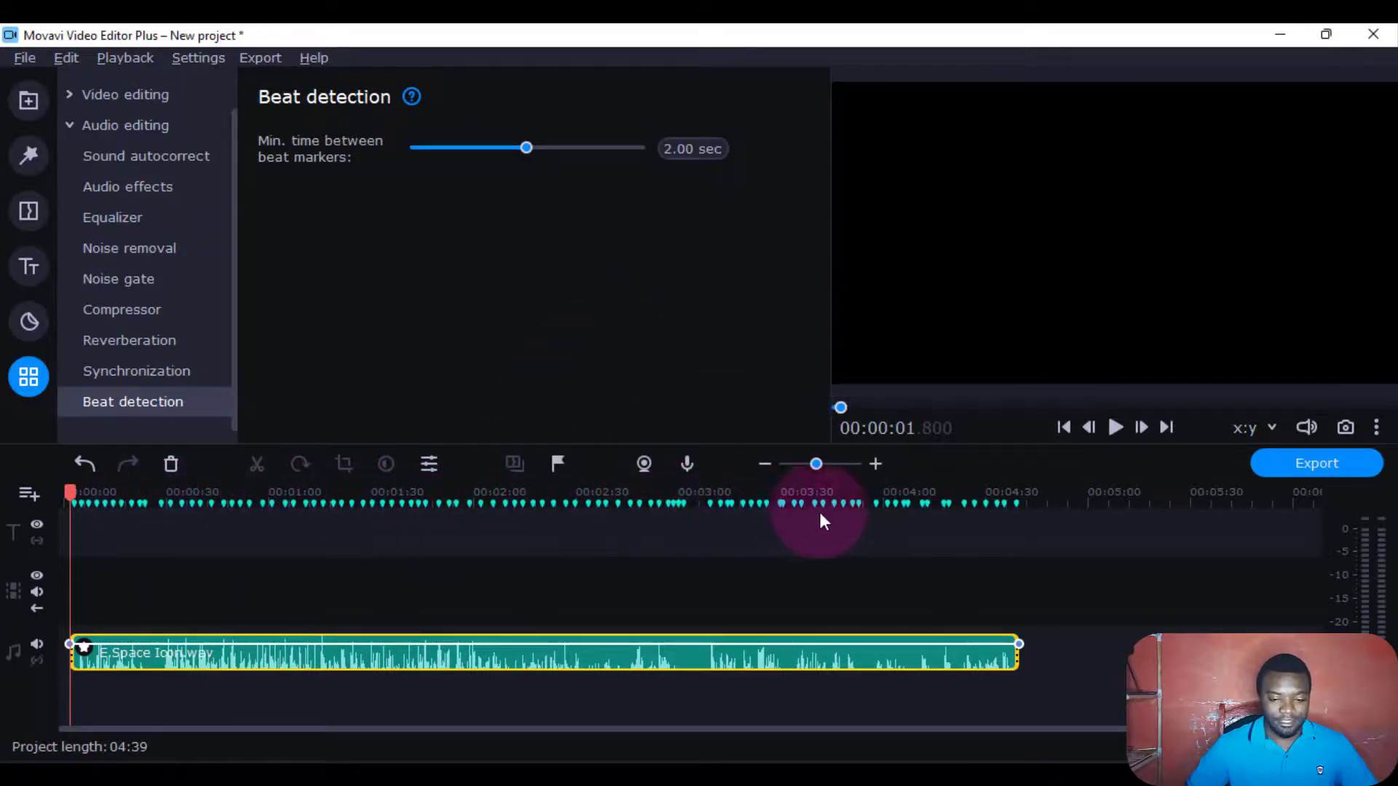
# Zoom the timeline to a seconds scale and add three volume points on E.Space Icon.wav
pyautogui.moveTo(817, 465)
pyautogui.mouseDown()
pyautogui.moveTo(854, 466)
pyautogui.moveTo(842, 474)
pyautogui.mouseUp()
pyautogui.moveTo(841, 470); pyautogui.dragTo(838, 470)
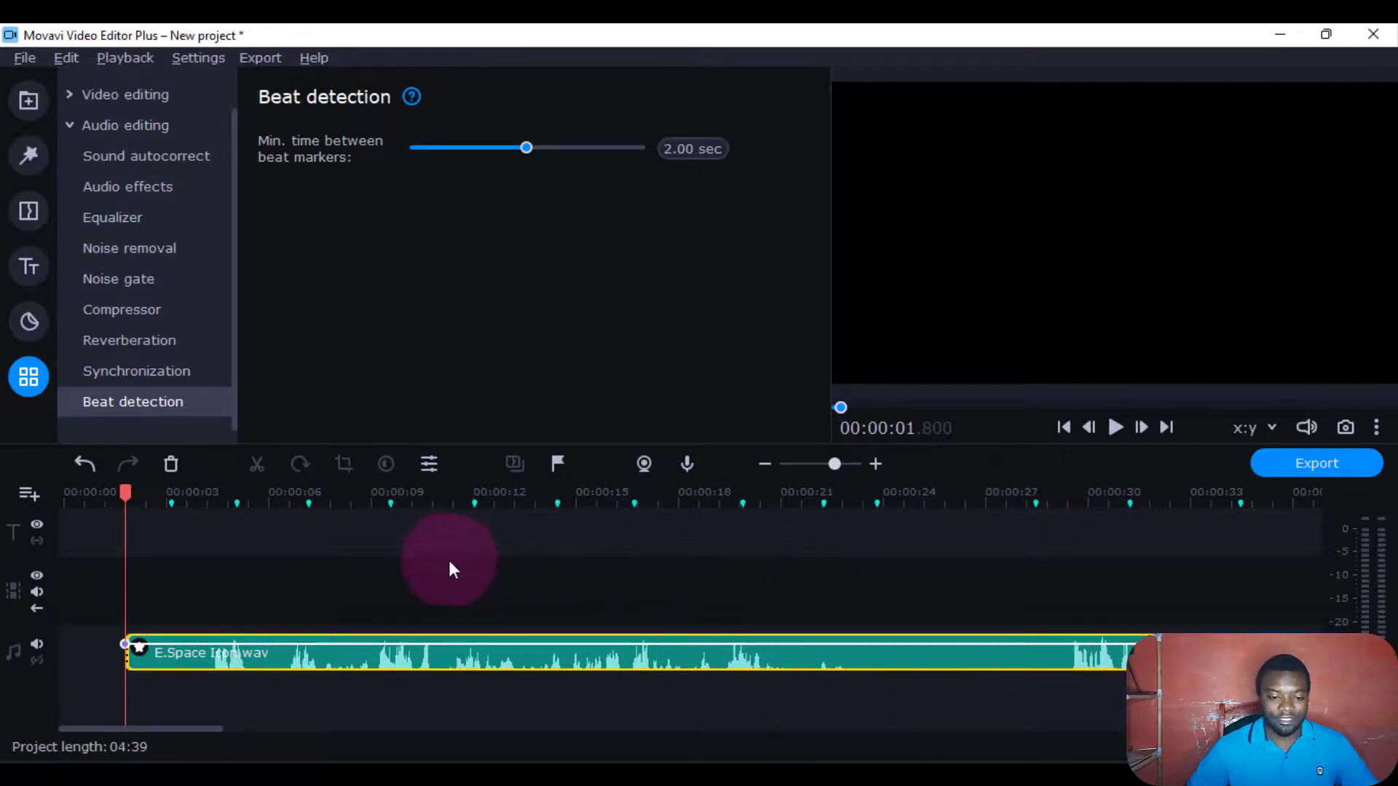
pyautogui.doubleClick(390, 644)
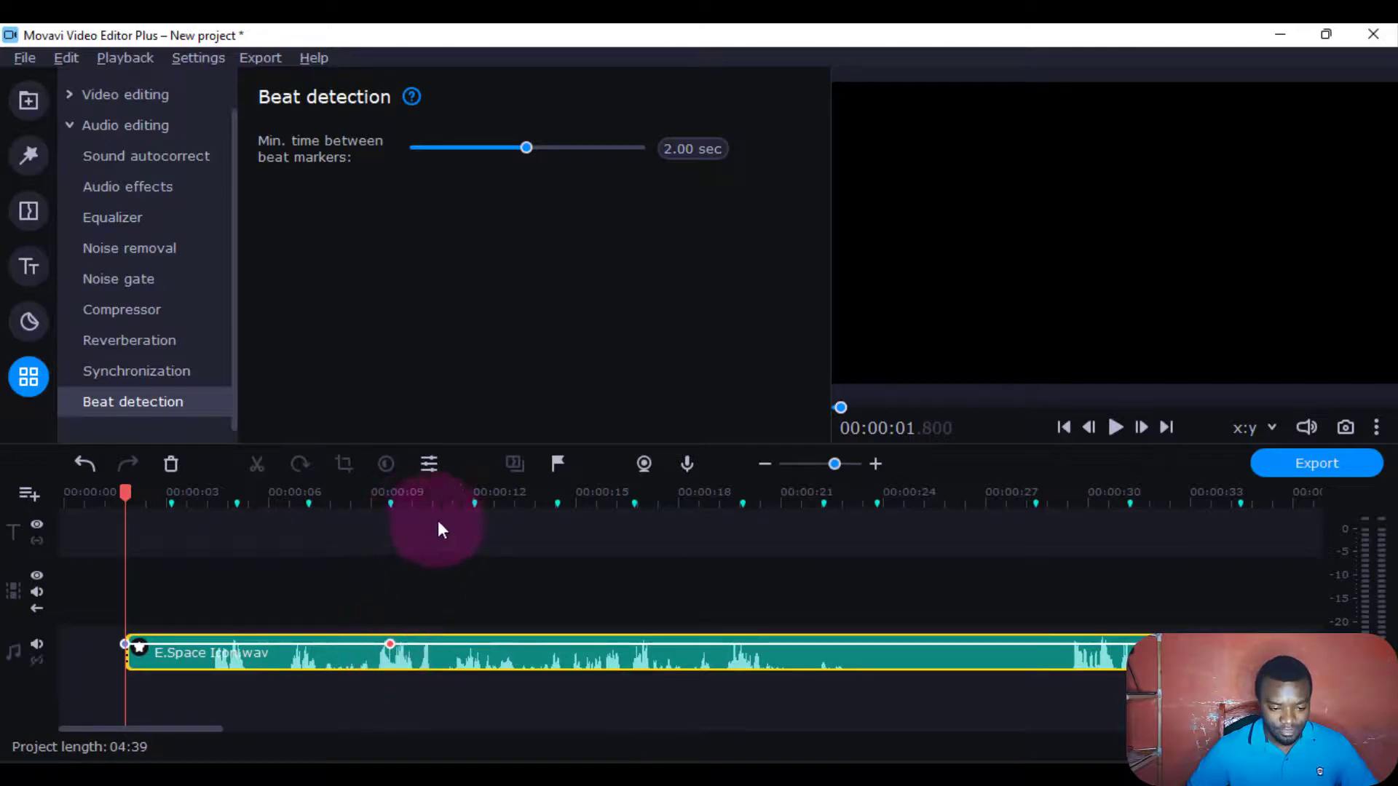
pyautogui.doubleClick(556, 644)
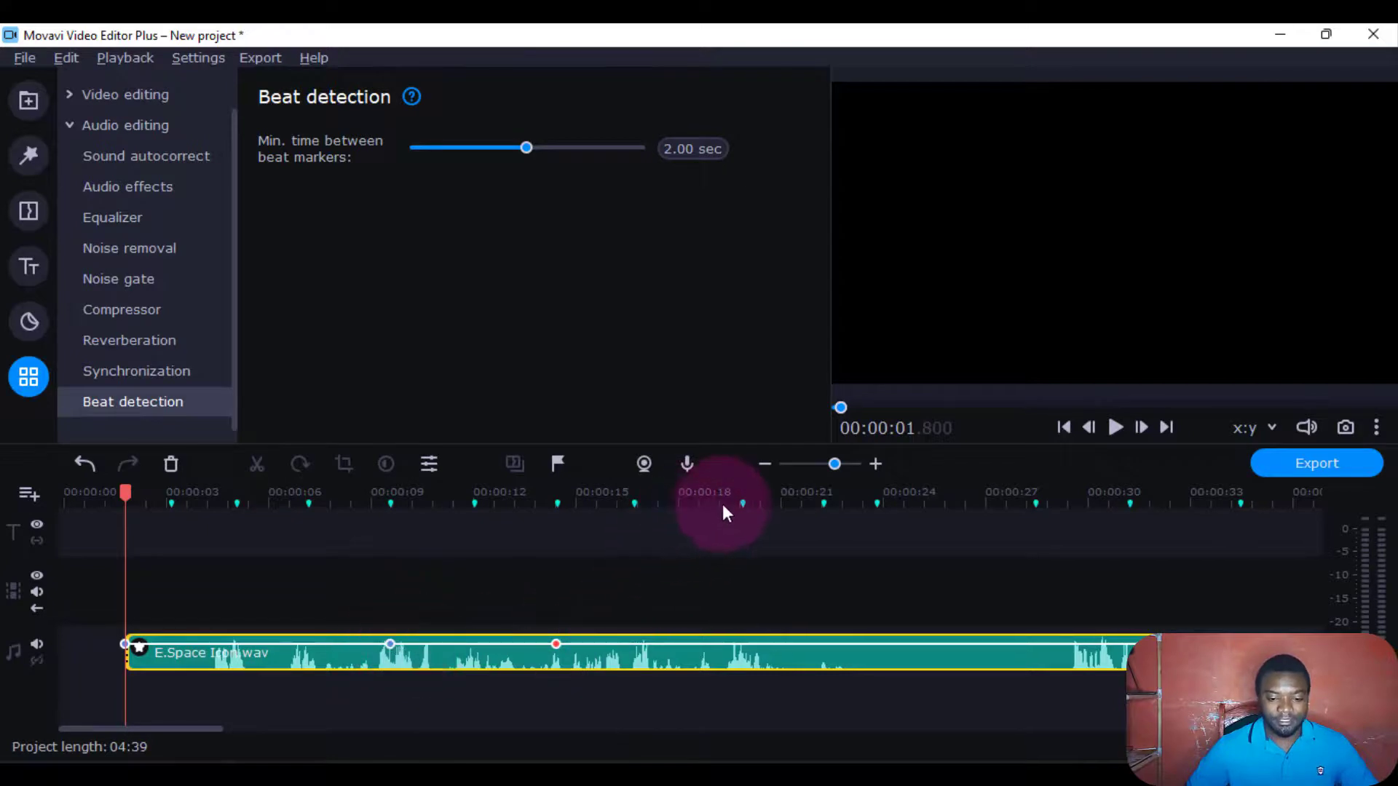
pyautogui.doubleClick(748, 645)
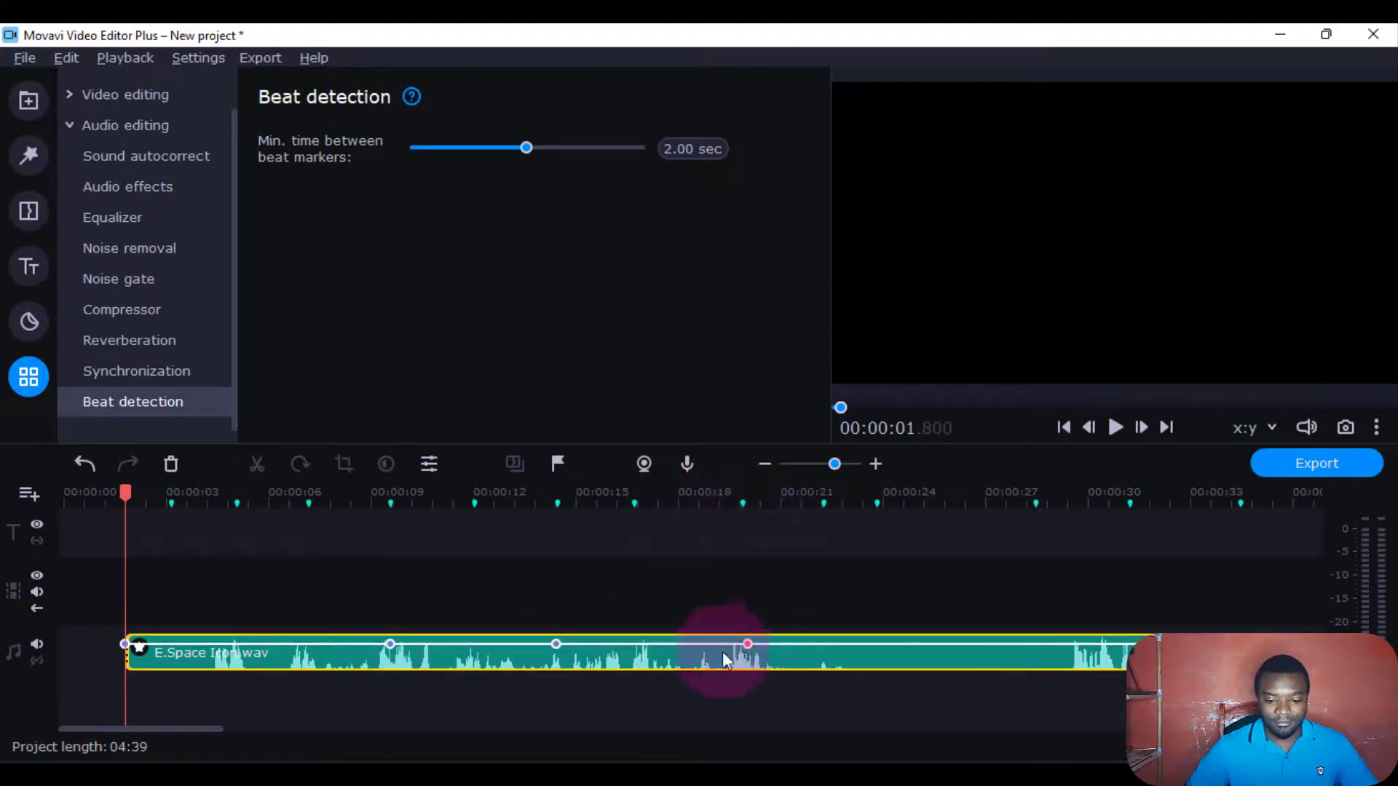
# Lower the first volume point to 50% and drop the third point to create dips
pyautogui.click(557, 641)
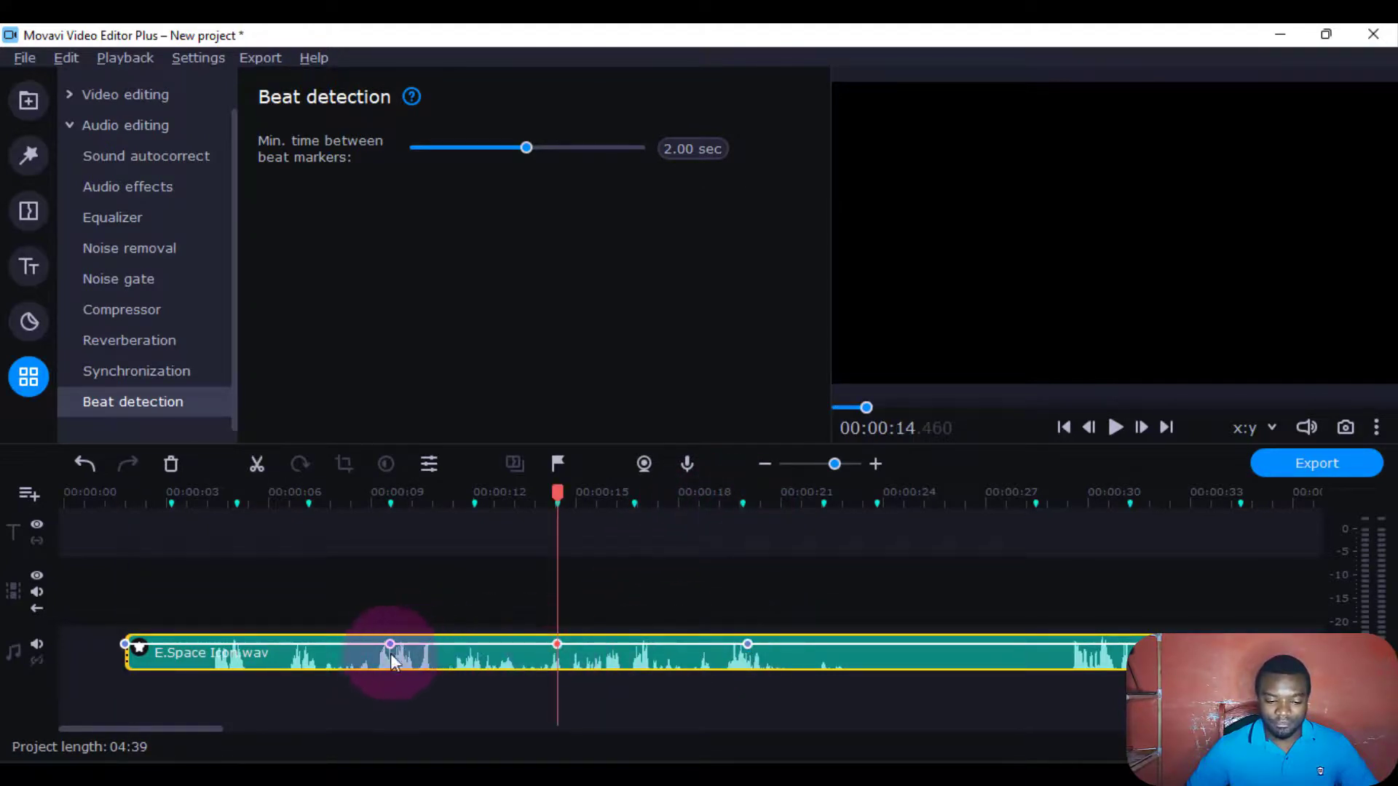
pyautogui.moveTo(390, 645); pyautogui.dragTo(395, 656)
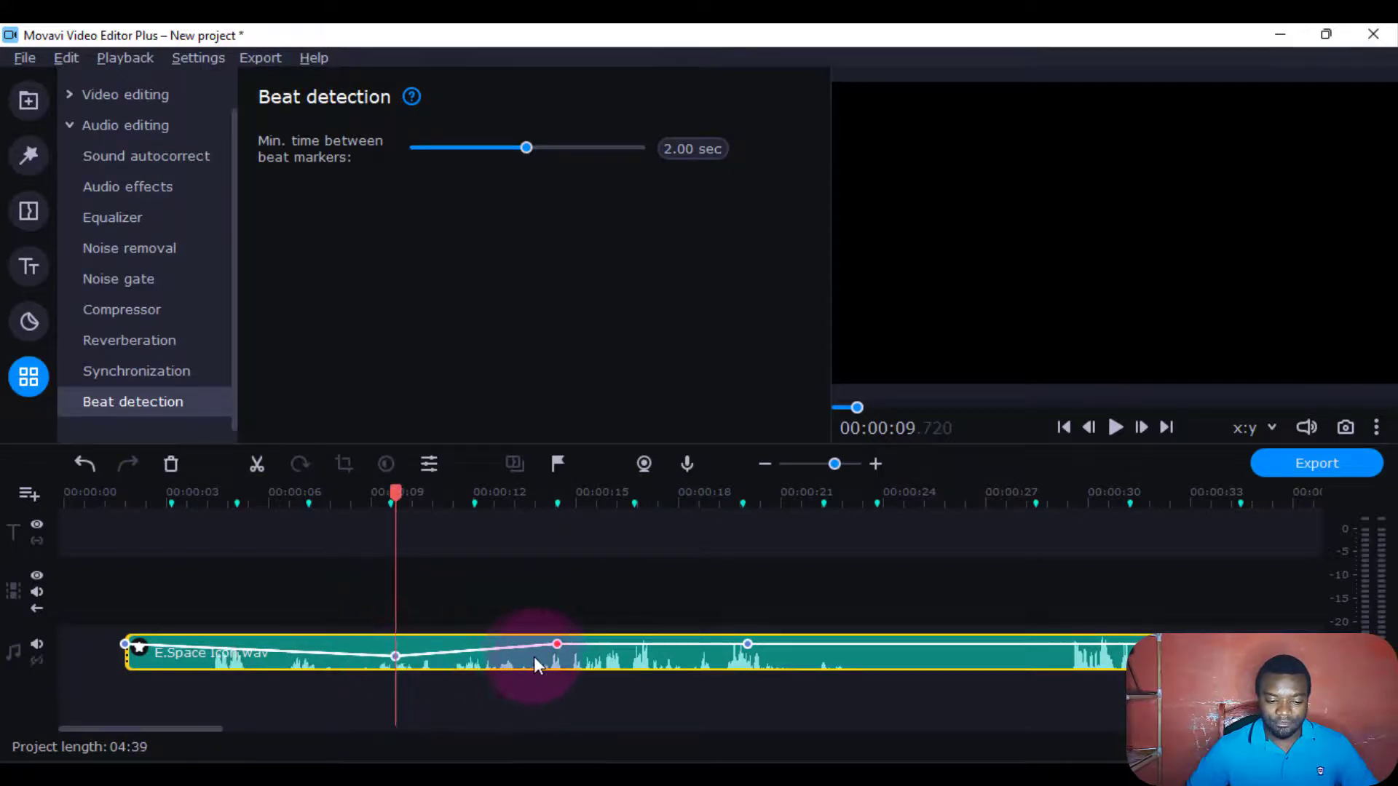
pyautogui.moveTo(750, 645); pyautogui.dragTo(750, 655)
pyautogui.moveTo(195, 729); pyautogui.dragTo(661, 702)
pyautogui.click(394, 673)
# Swap E.Space Icon.wav for the built-in Action Movie music track and detect its audio beats
pyautogui.press('Delete')
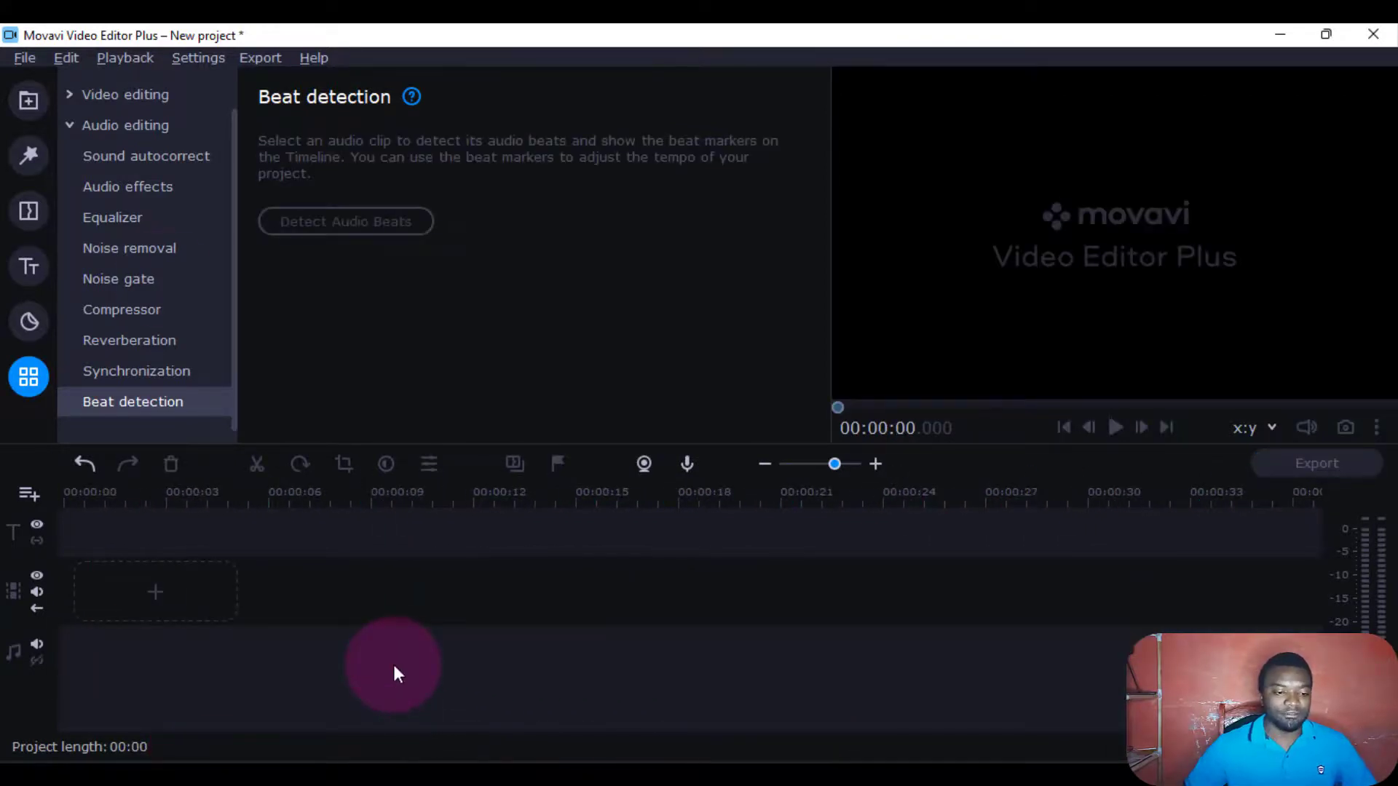
pyautogui.click(28, 112)
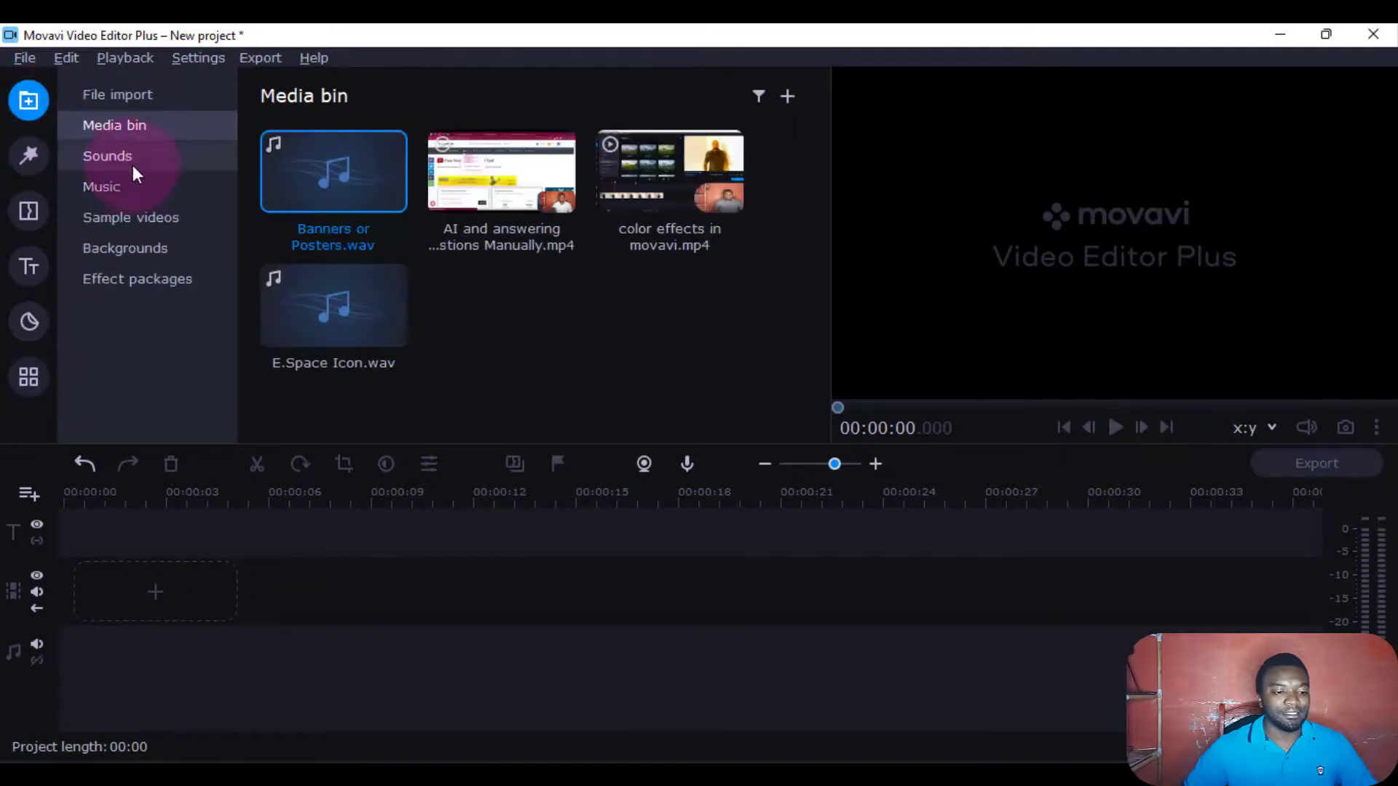
pyautogui.click(133, 160)
pyautogui.click(367, 320)
pyautogui.click(129, 186)
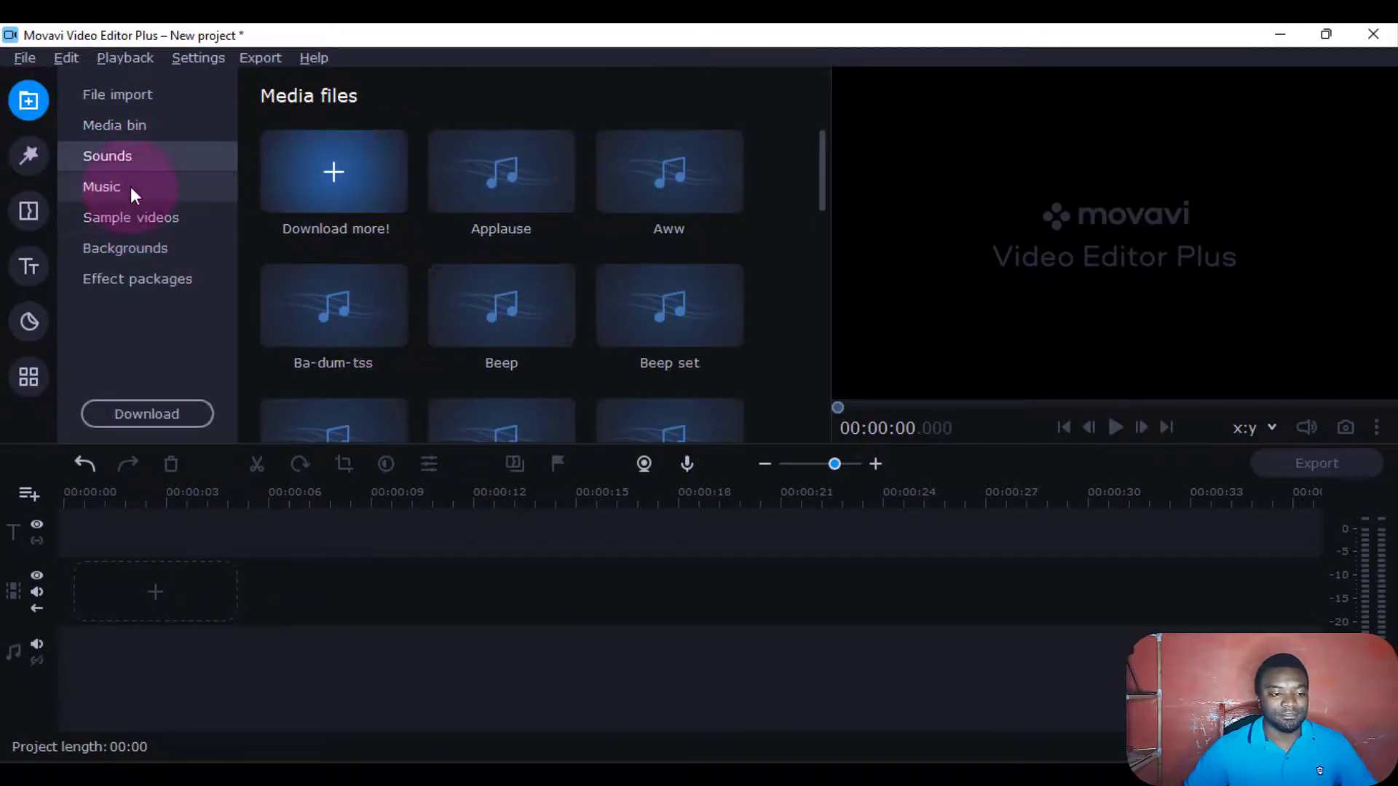
pyautogui.doubleClick(527, 184)
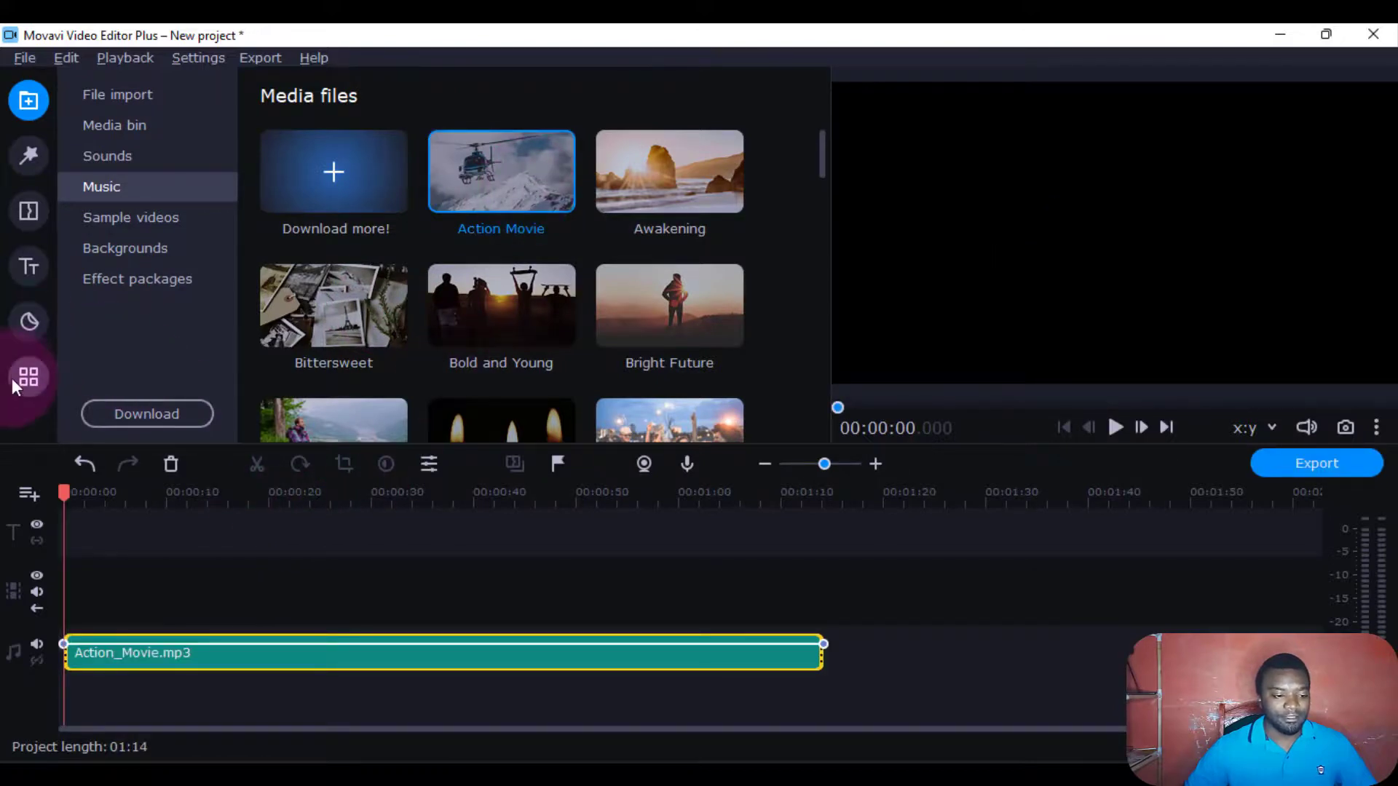
pyautogui.click(13, 379)
pyautogui.click(328, 219)
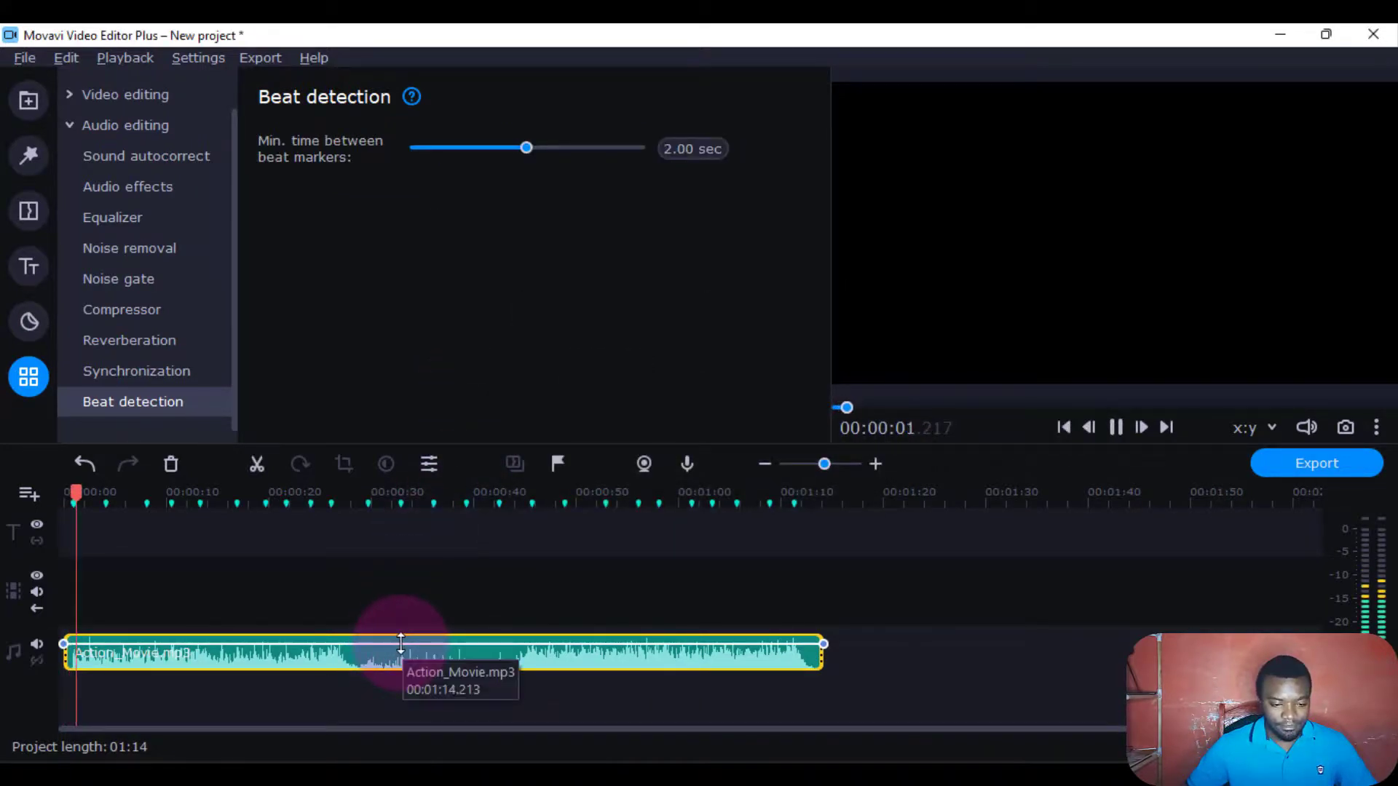
# Zoom the timeline to one-second steps and add a volume point at 4 seconds
pyautogui.press('space')
pyautogui.moveTo(823, 466); pyautogui.dragTo(846, 466)
pyautogui.click(521, 575)
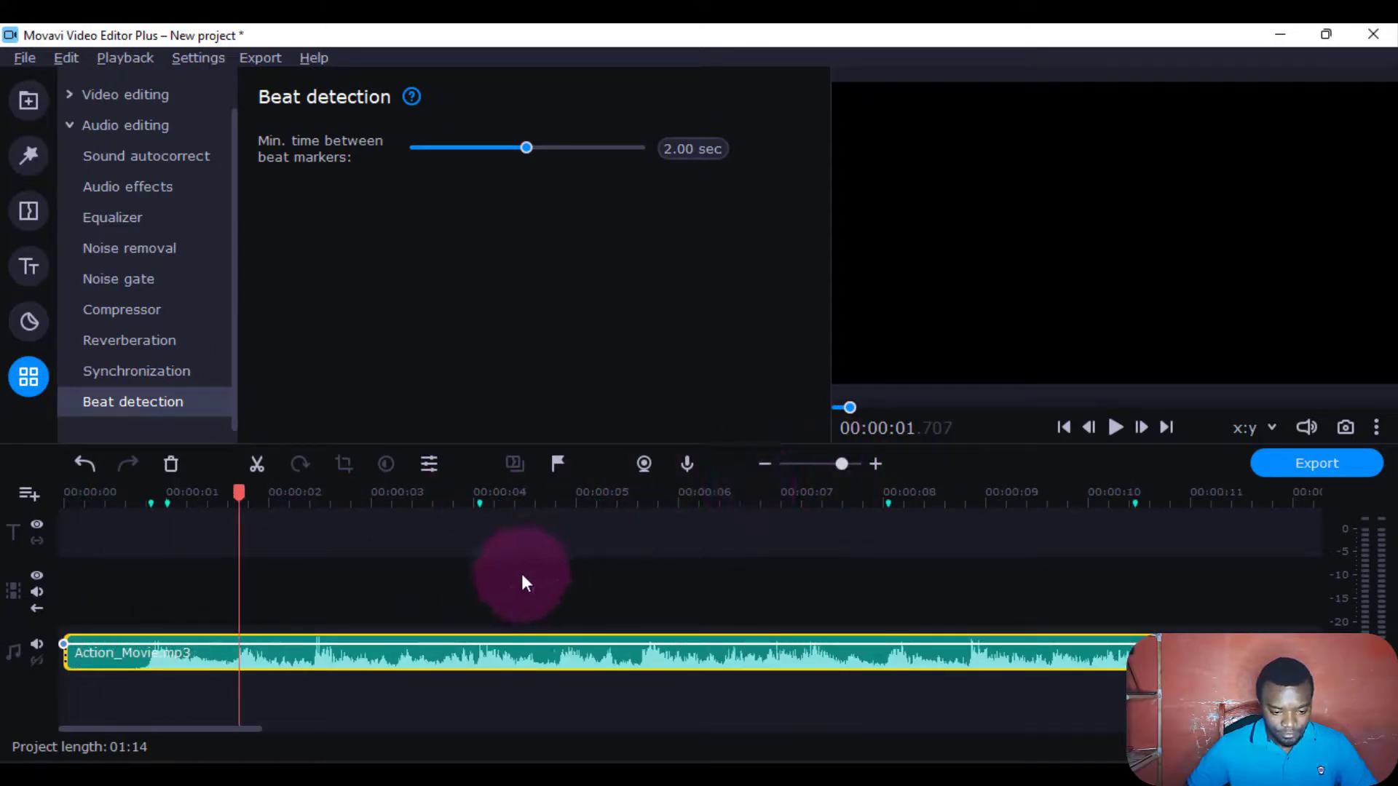
pyautogui.click(480, 502)
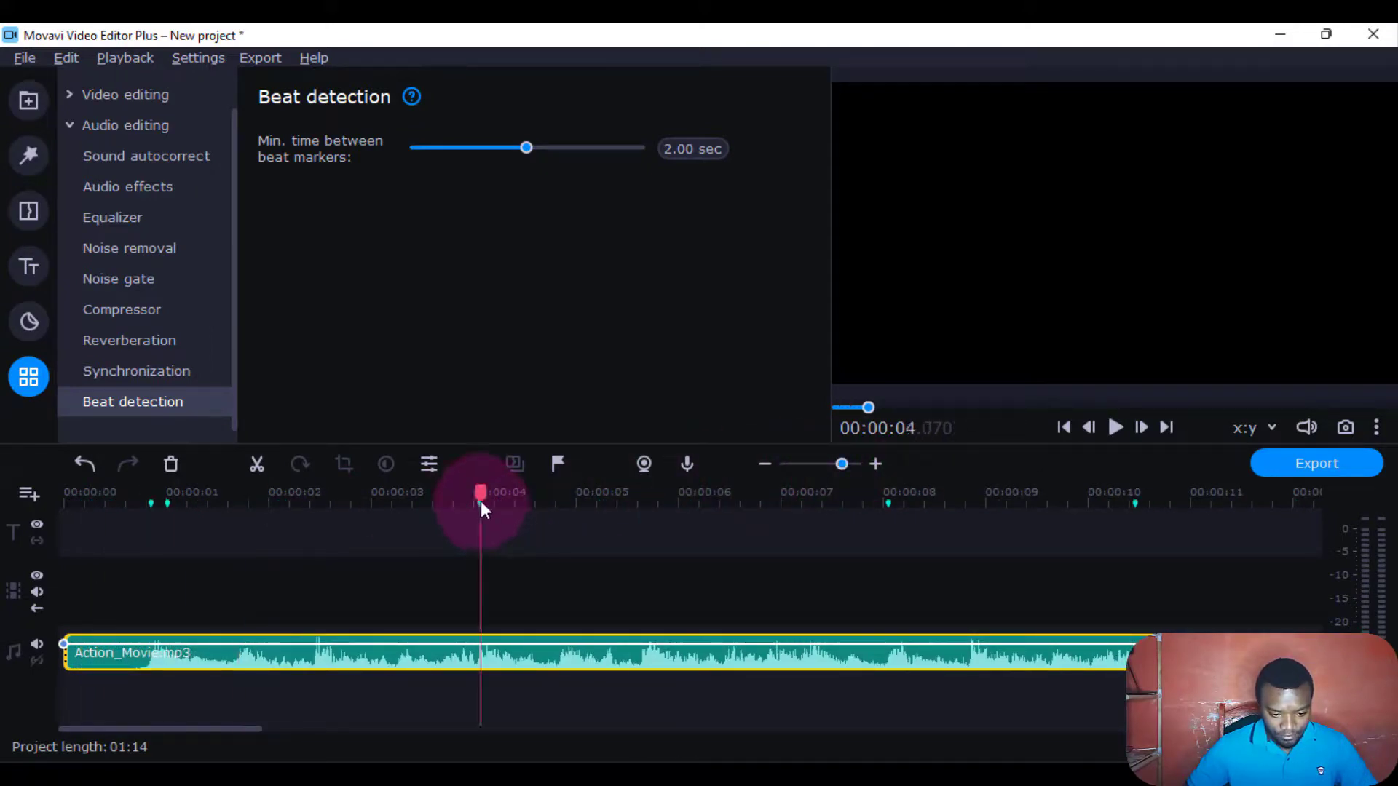
pyautogui.doubleClick(478, 642)
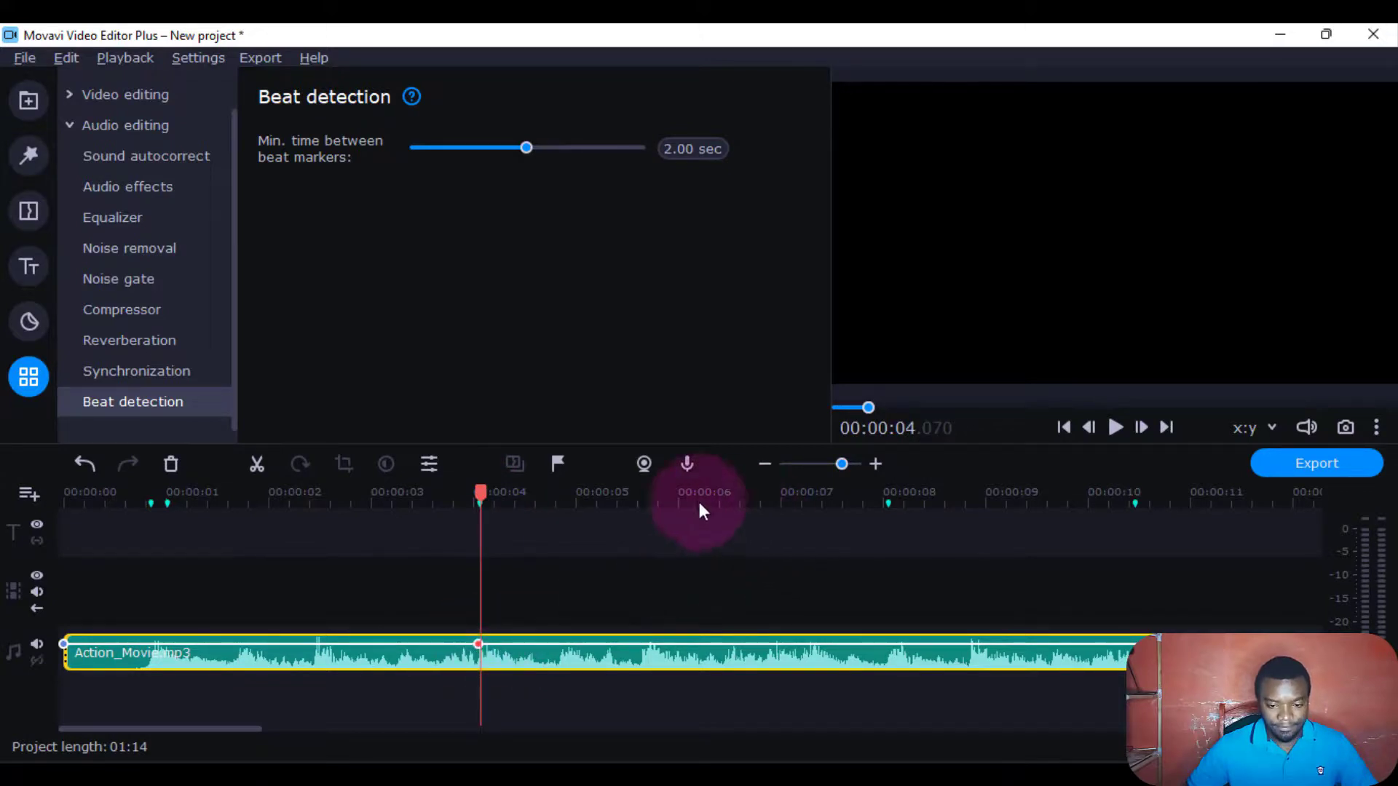
# Add a volume point at 8 seconds, lower the 4-second point to 56%, and add one at 10.5 seconds
pyautogui.moveTo(481, 497); pyautogui.dragTo(887, 504)
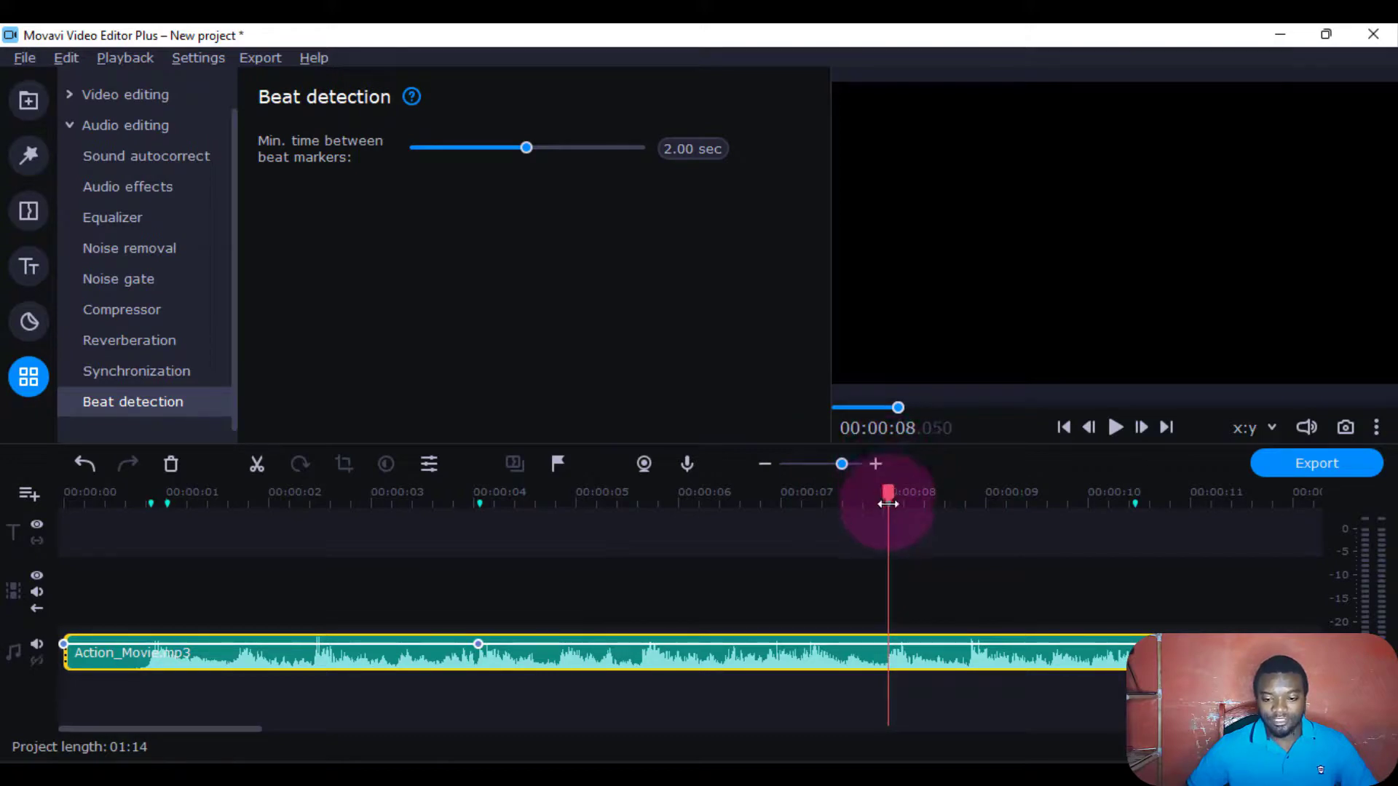
pyautogui.moveTo(409, 99)
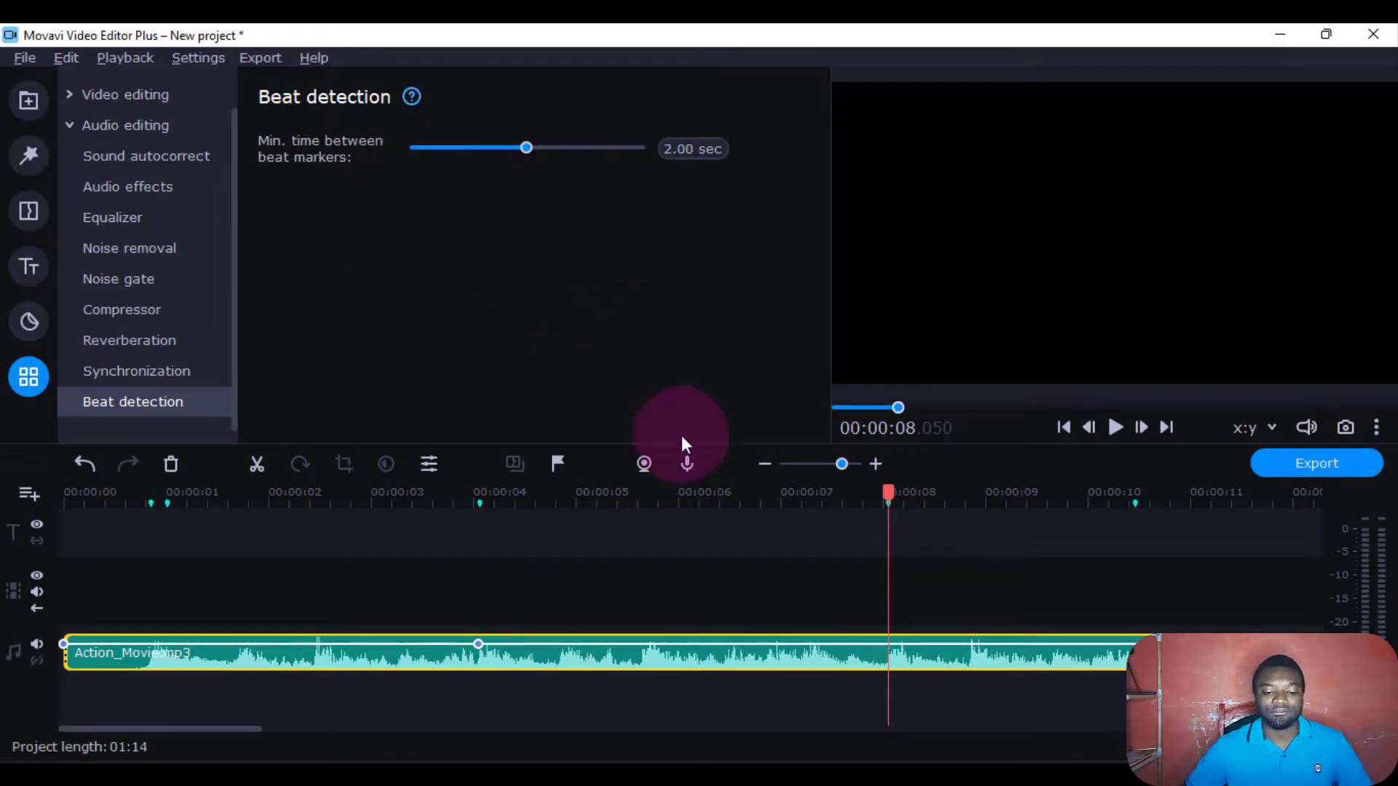
pyautogui.doubleClick(890, 644)
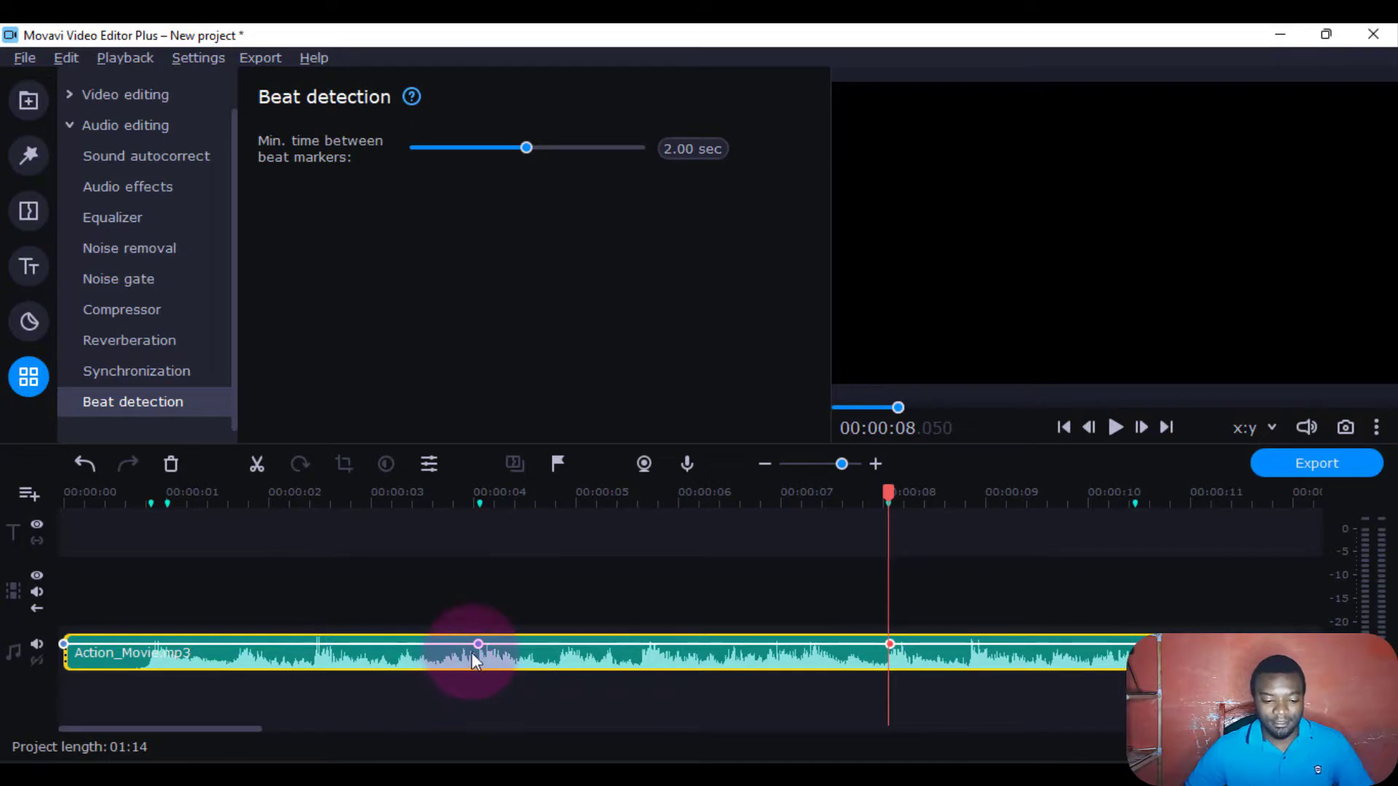
pyautogui.moveTo(477, 644); pyautogui.dragTo(487, 644)
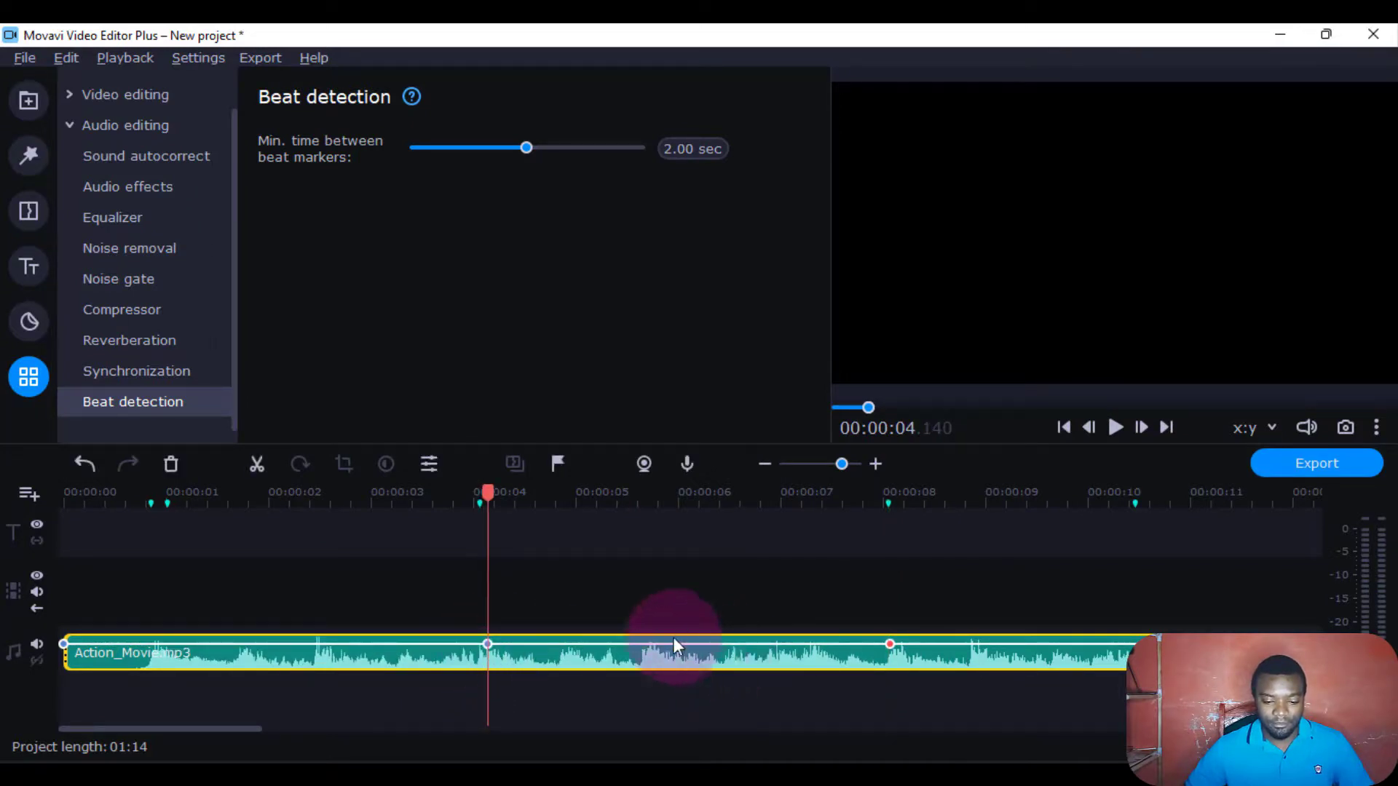
pyautogui.click(1137, 495)
pyautogui.click(1137, 637)
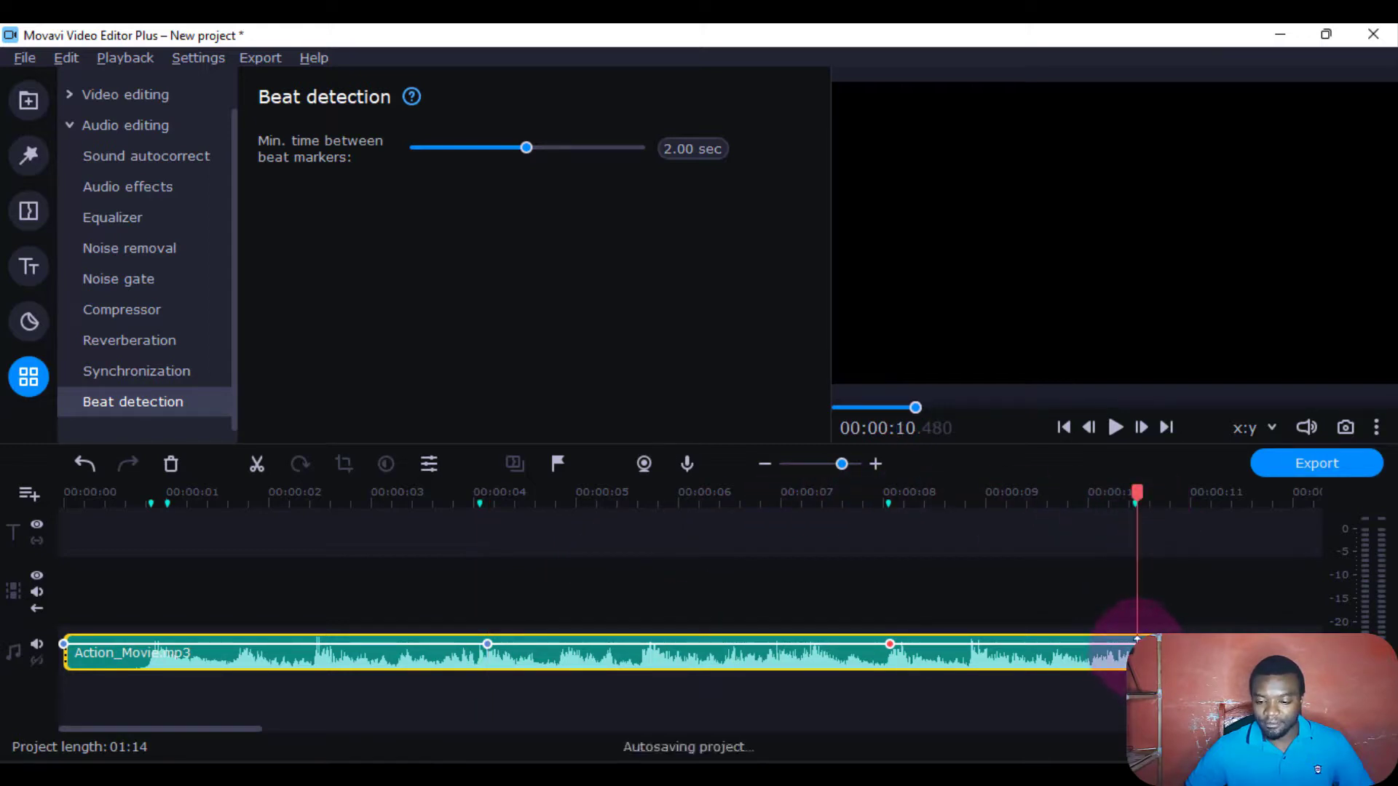
# Lower the volume point at the clip's end and set the 8-second point to about 81%
pyautogui.moveTo(1139, 640); pyautogui.dragTo(1139, 648)
pyautogui.moveTo(889, 645); pyautogui.dragTo(886, 666)
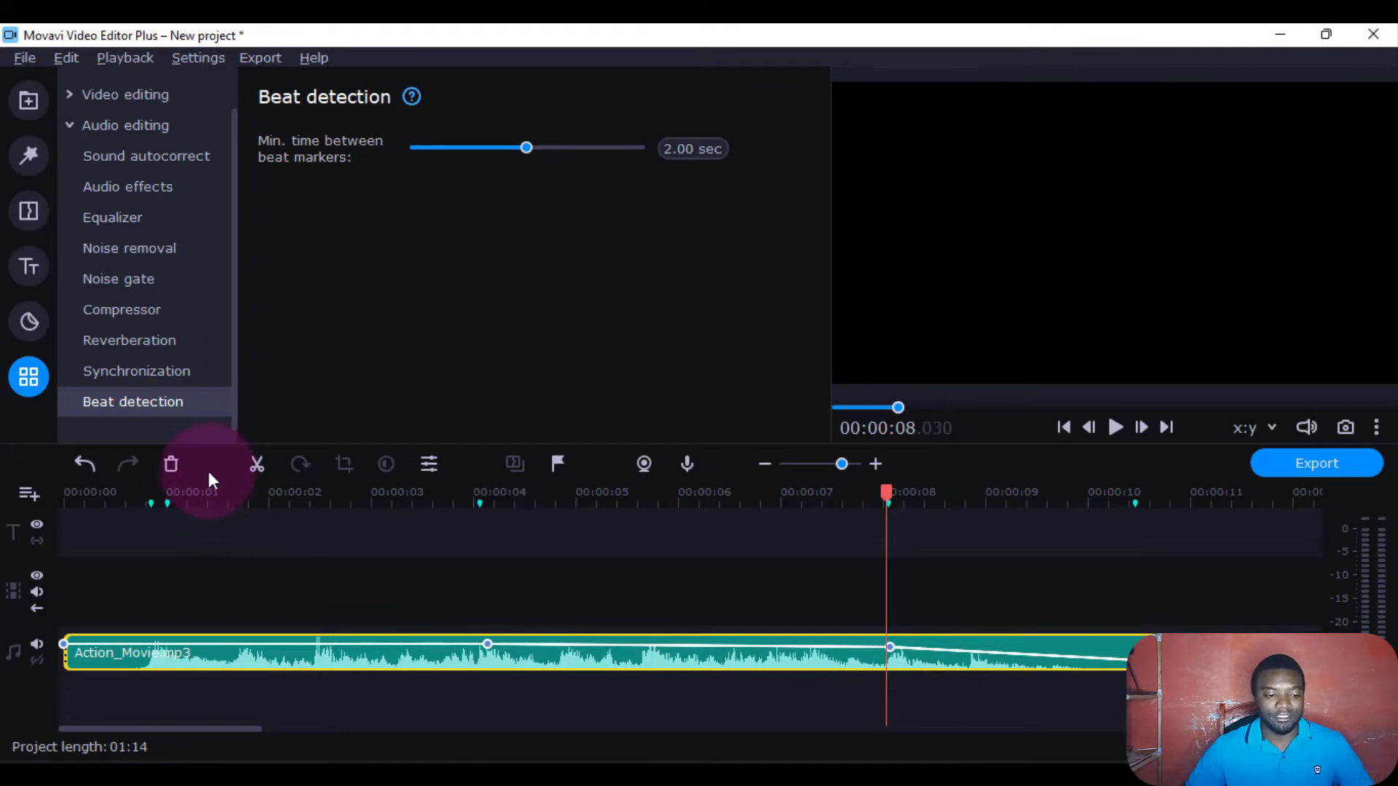